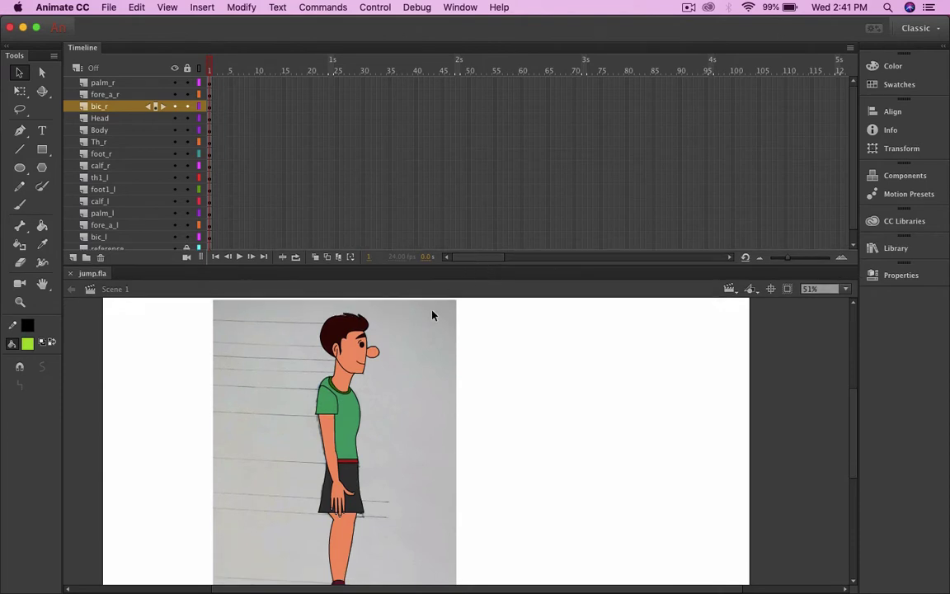
Step: Select all the character's body parts and convert them to a graphic symbol named char
{"action": "scroll", "coordinate": [311, 320], "scroll_direction": "down", "scroll_amount": 1}
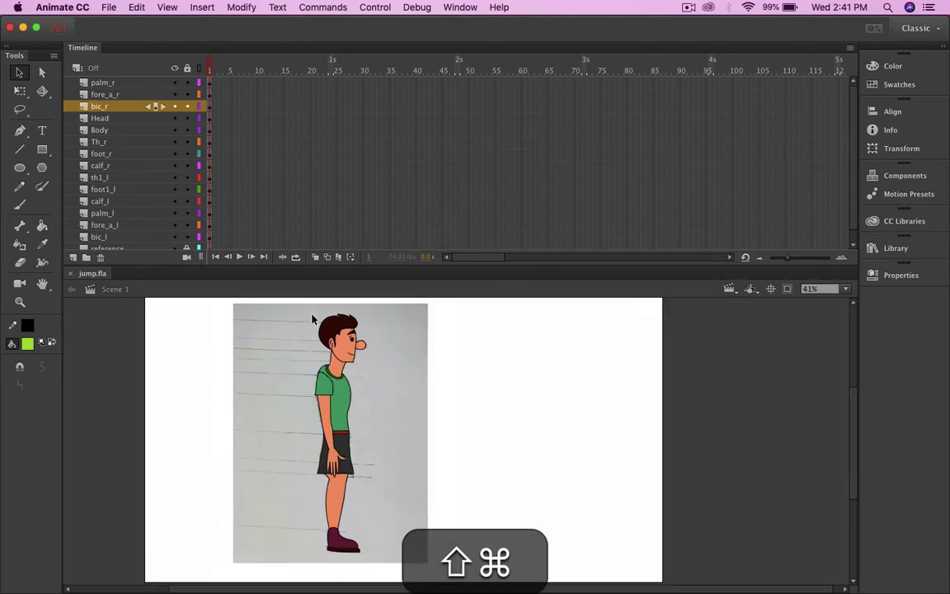
{"action": "left_click_drag", "start_coordinate": [272, 314], "coordinate": [426, 565]}
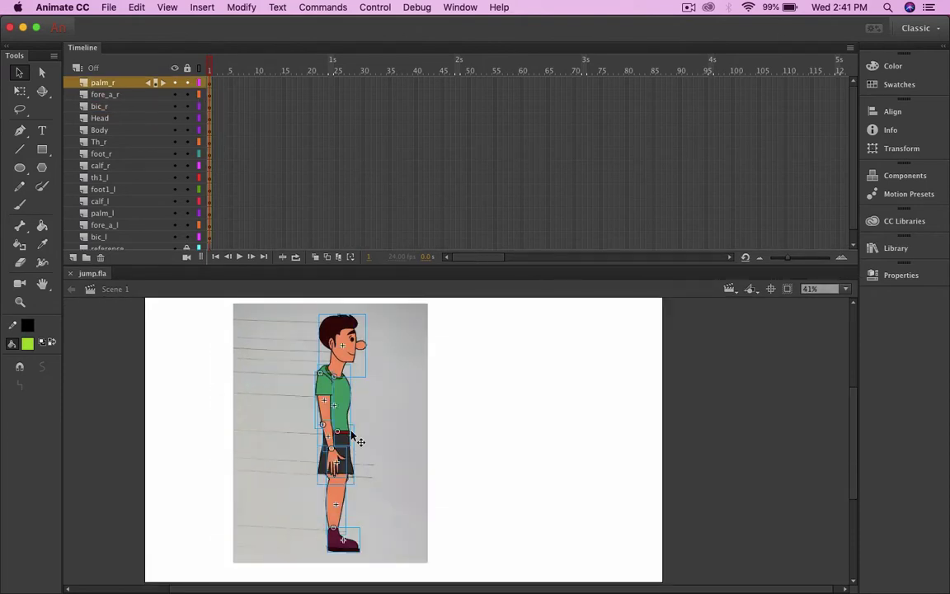
{"action": "right_click", "coordinate": [334, 376]}
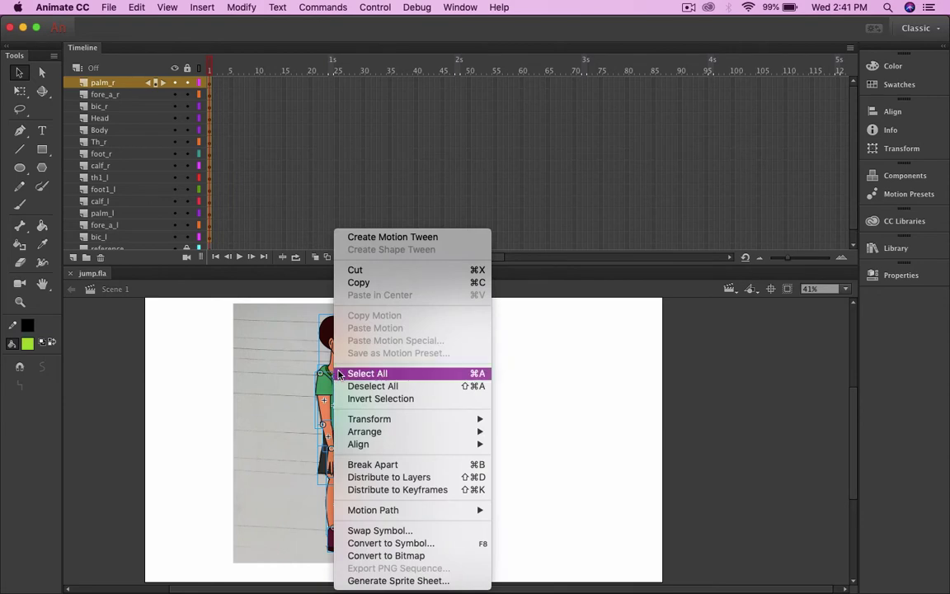
{"action": "left_click", "coordinate": [391, 544]}
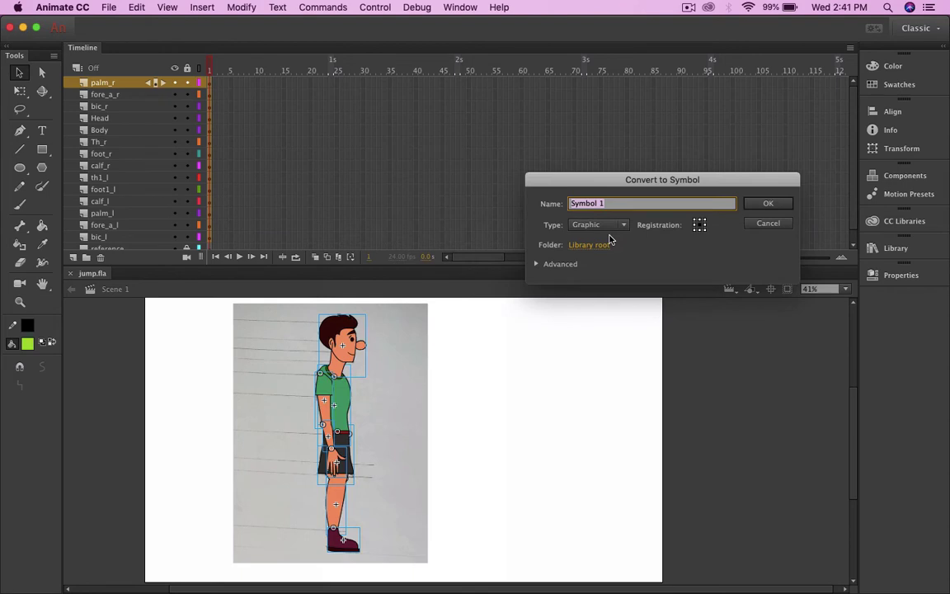
{"action": "type", "text": "char"}
{"action": "key", "text": "Return"}
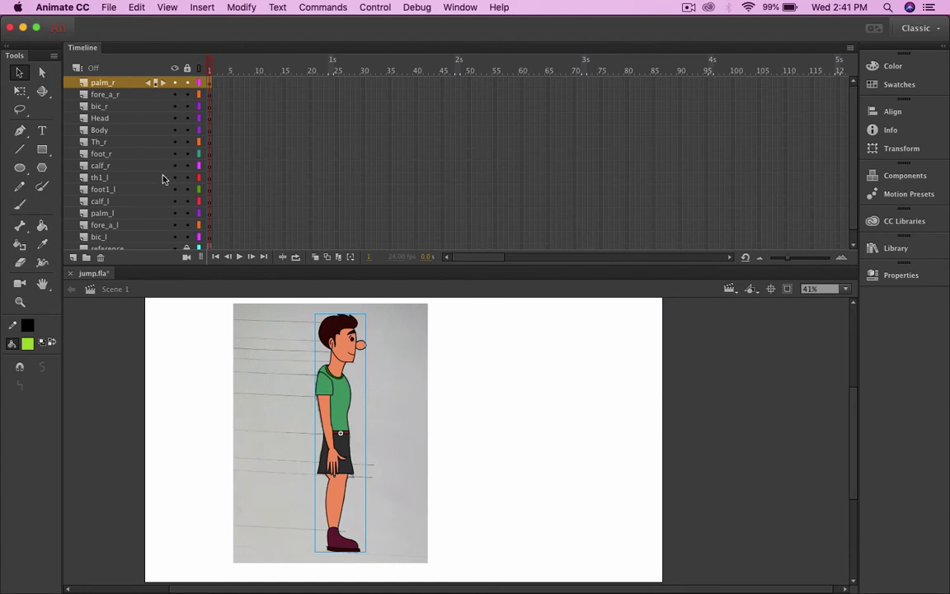
Step: Delete the emptied body-part layers from fore_a_r through bic_l, keeping palm_r and reference
{"action": "left_click", "coordinate": [106, 94]}
{"action": "scroll", "coordinate": [128, 153], "scroll_direction": "down", "scroll_amount": 1}
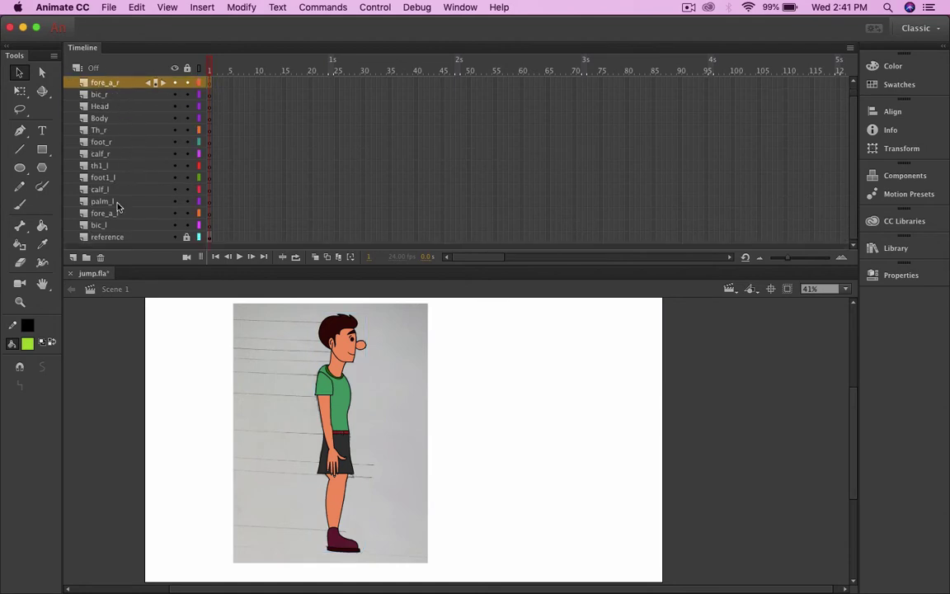
{"action": "left_click", "coordinate": [103, 224], "text": "shift"}
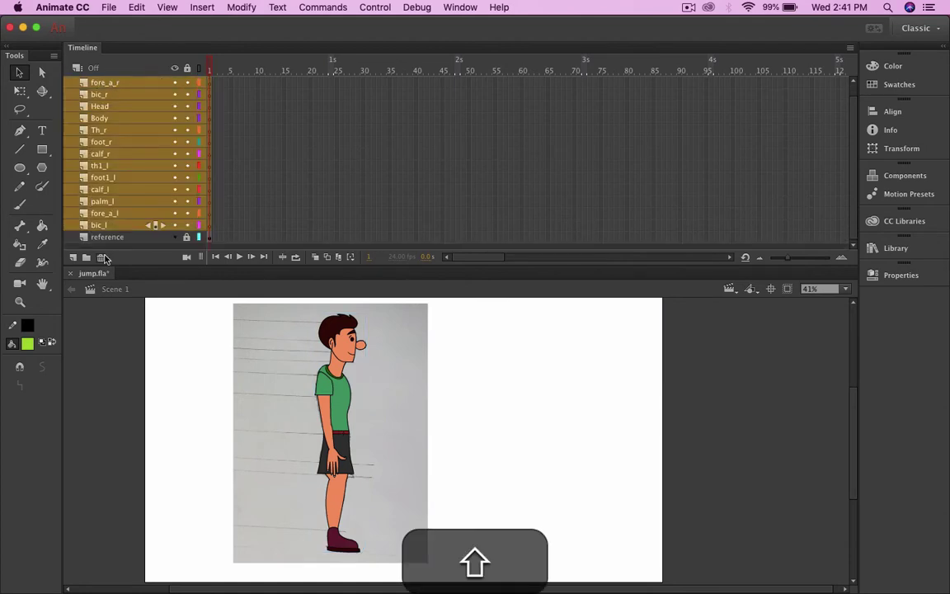
{"action": "left_click", "coordinate": [103, 258]}
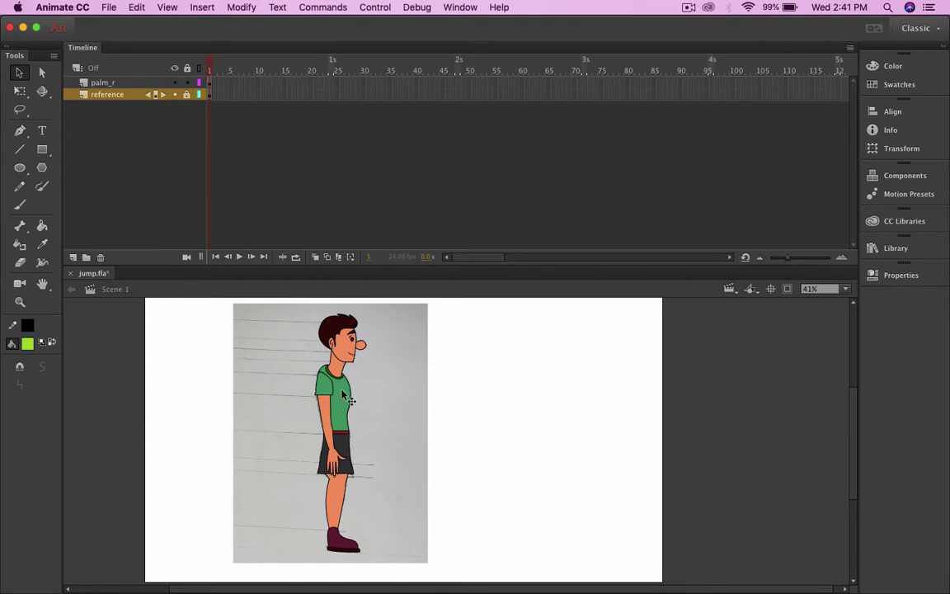
Step: Inside the char symbol, distribute all body parts to separate layers and delete the empty Layer_1
{"action": "left_click", "coordinate": [341, 393]}
{"action": "double_click", "coordinate": [339, 389]}
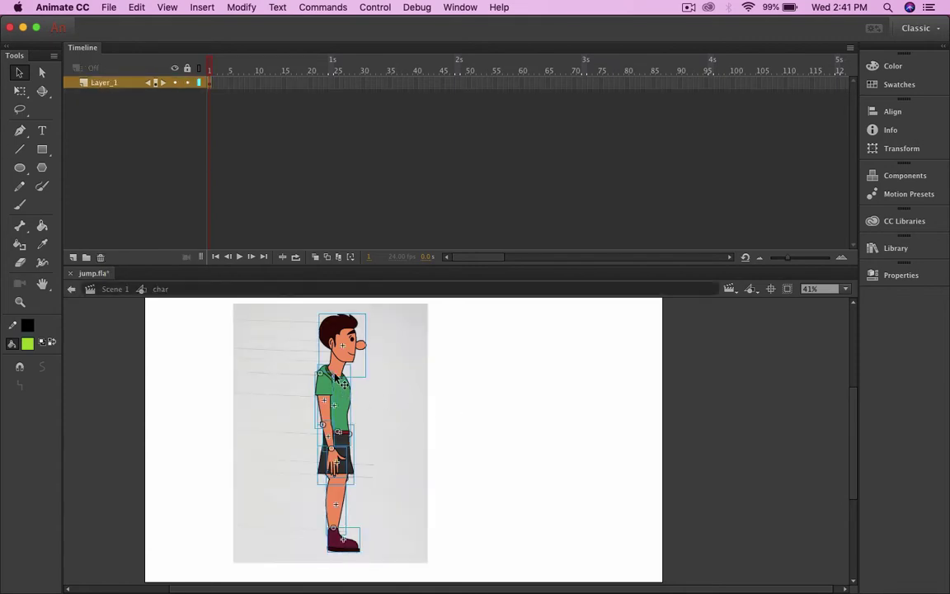
{"action": "left_click", "coordinate": [291, 351]}
{"action": "left_click_drag", "start_coordinate": [295, 324], "coordinate": [452, 566]}
{"action": "right_click", "coordinate": [332, 393]}
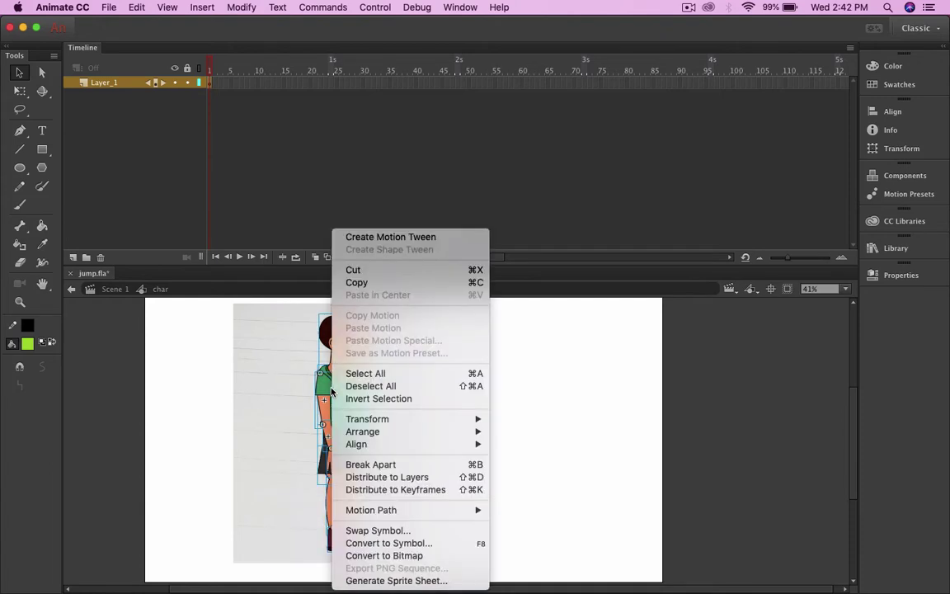
{"action": "left_click", "coordinate": [390, 480]}
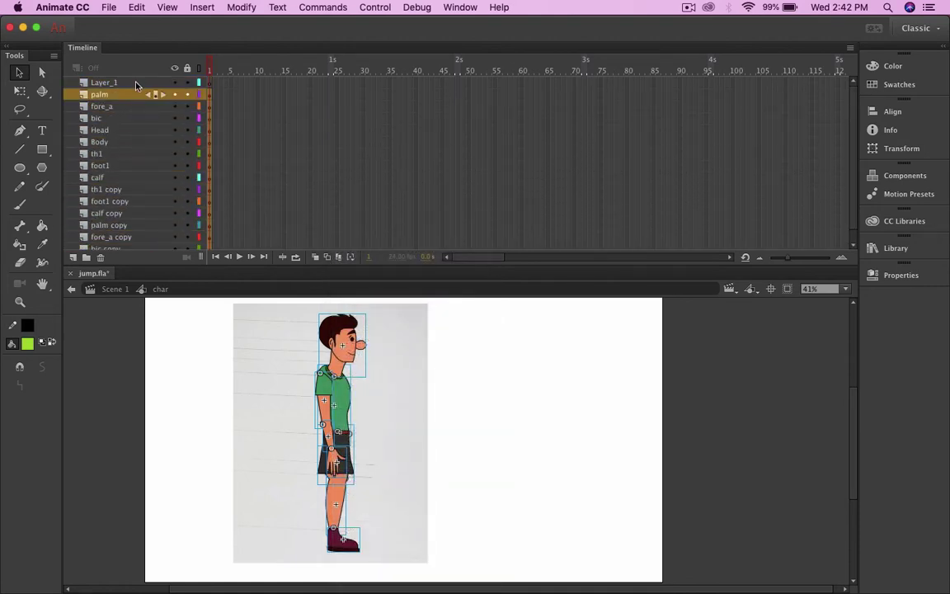
{"action": "left_click", "coordinate": [137, 83]}
{"action": "left_click", "coordinate": [100, 258]}
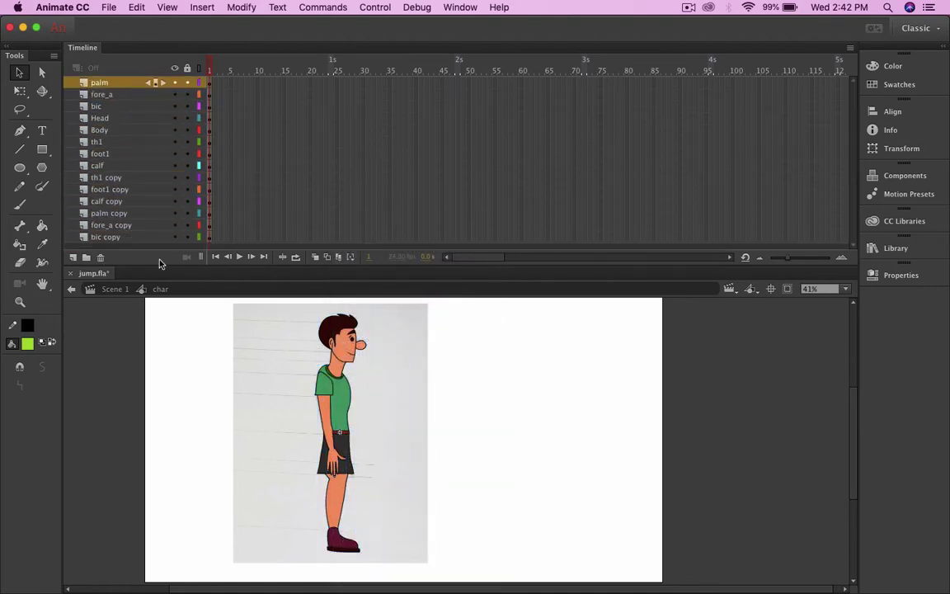
Step: Back in Scene 1, unlock the reference layer and delete its character sketch image
{"action": "scroll", "coordinate": [468, 398], "scroll_direction": "down", "scroll_amount": 2}
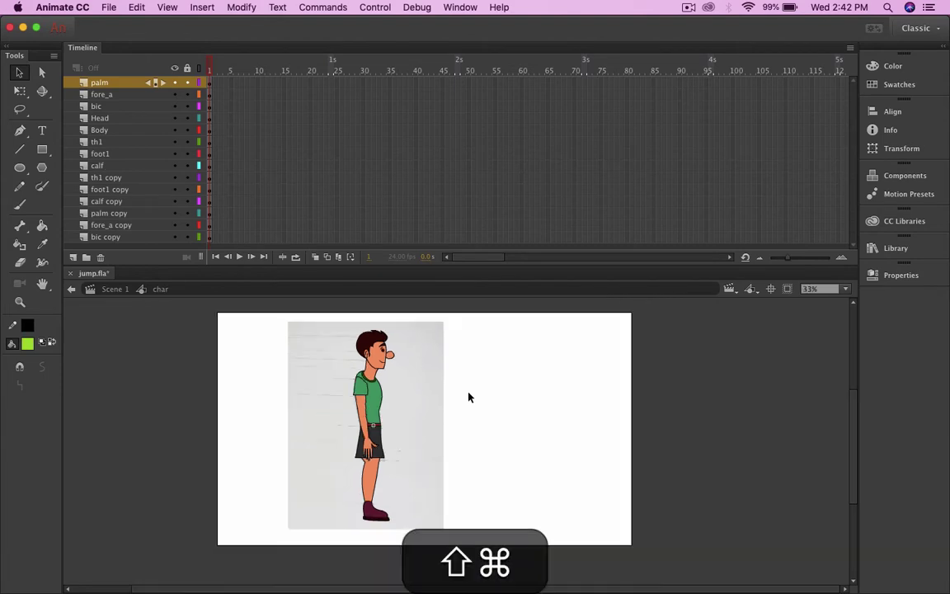
{"action": "scroll", "coordinate": [469, 397], "scroll_direction": "up", "scroll_amount": 1}
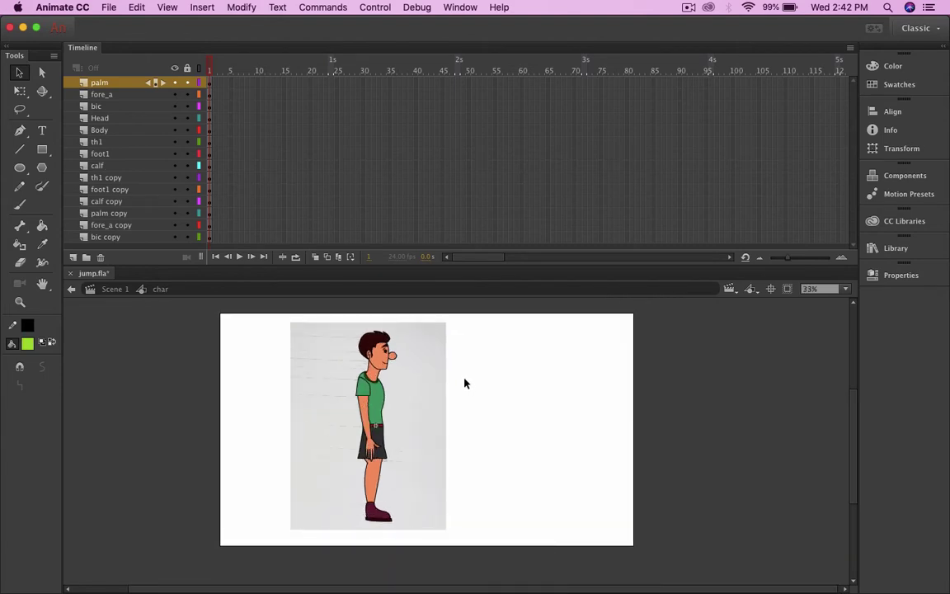
{"action": "double_click", "coordinate": [466, 383]}
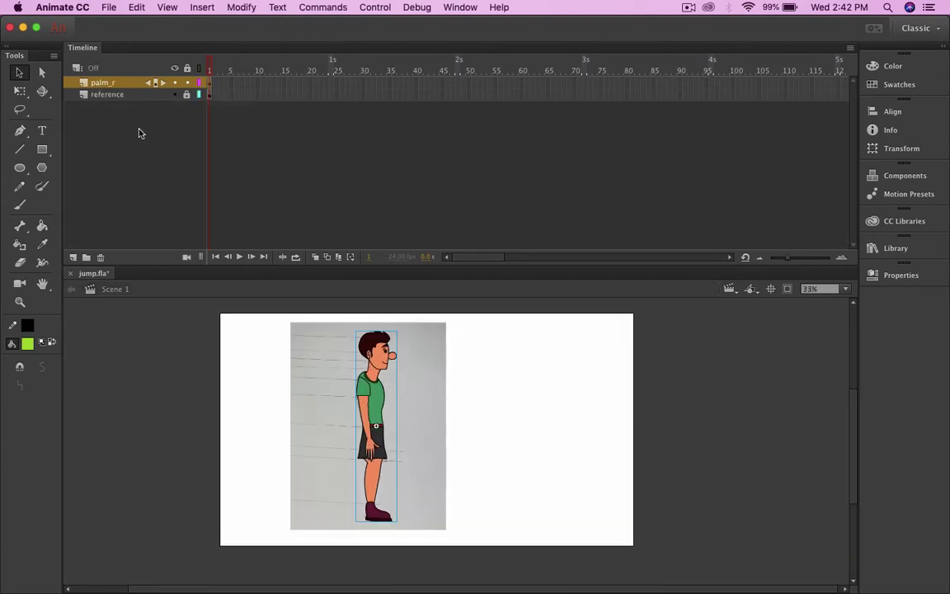
{"action": "left_click", "coordinate": [134, 100]}
{"action": "left_click", "coordinate": [183, 96]}
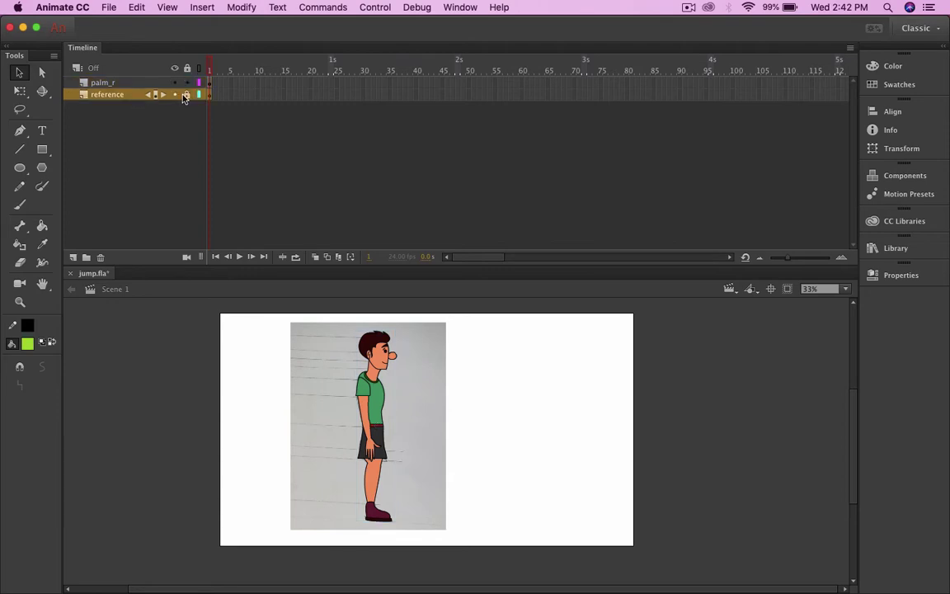
{"action": "left_click_drag", "start_coordinate": [339, 397], "coordinate": [515, 411]}
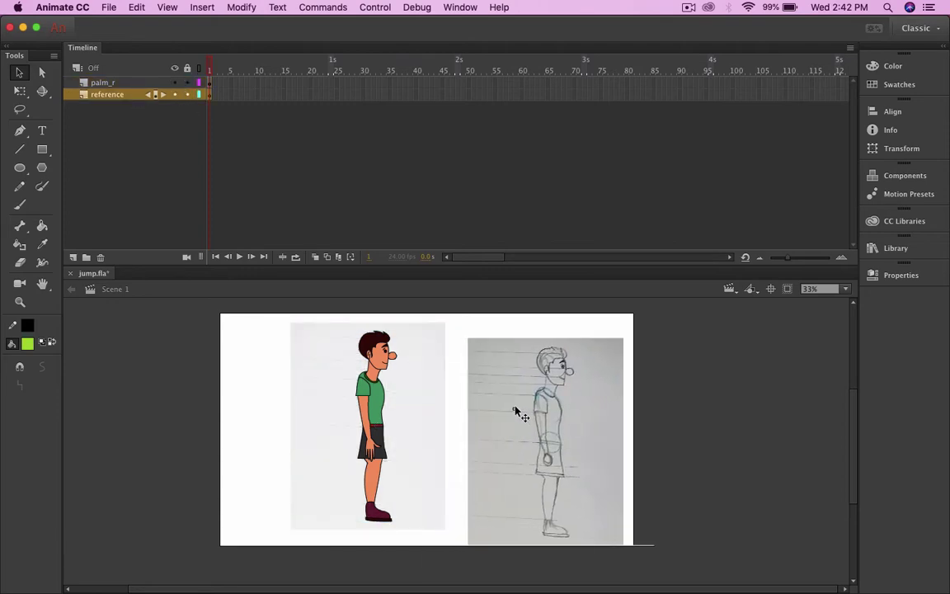
{"action": "key", "text": "BackSpace"}
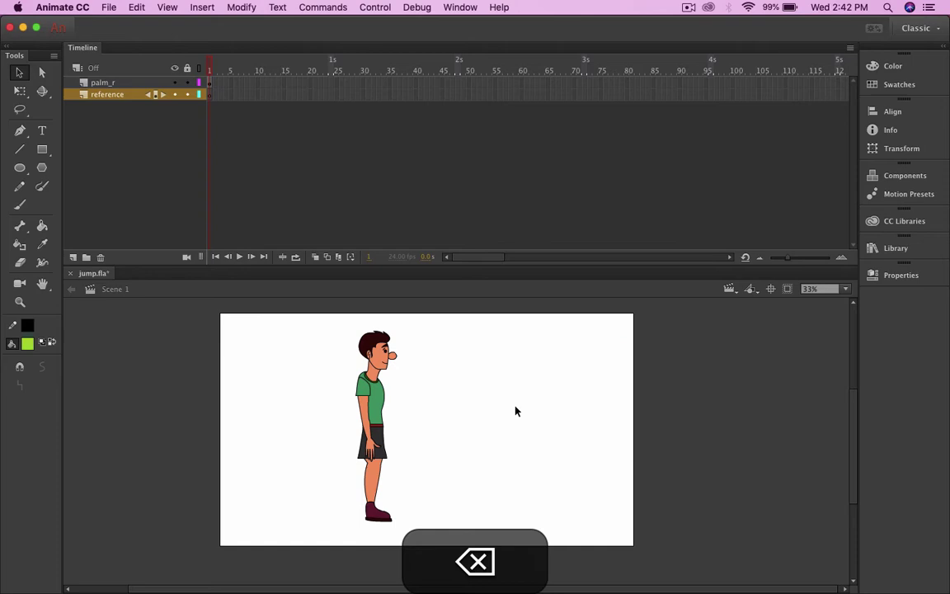
Step: Import the jump poses image from the desktop's Jump_Animatrix folder onto the reference layer
{"action": "left_click", "coordinate": [109, 8]}
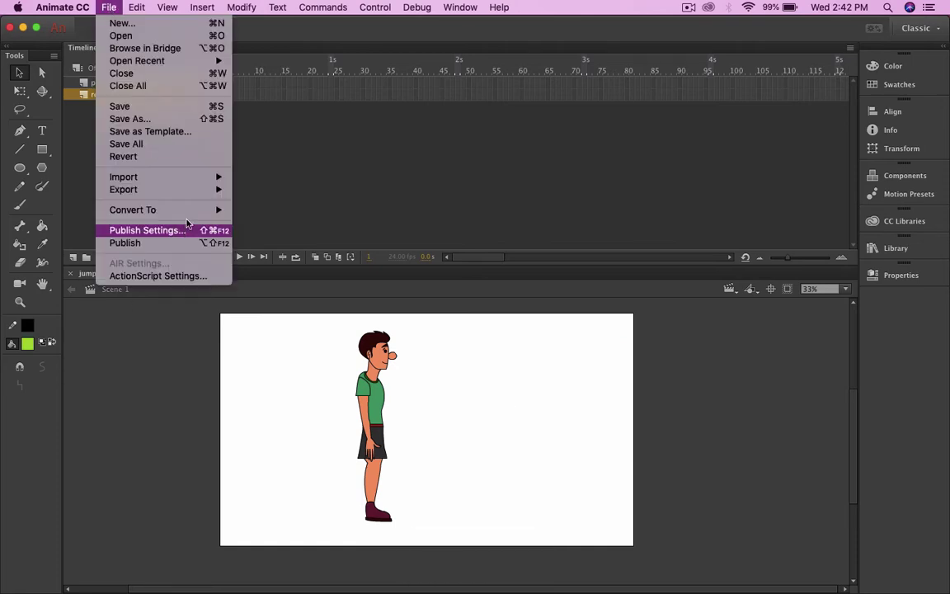
{"action": "mouse_move", "coordinate": [188, 178]}
{"action": "left_click", "coordinate": [328, 179]}
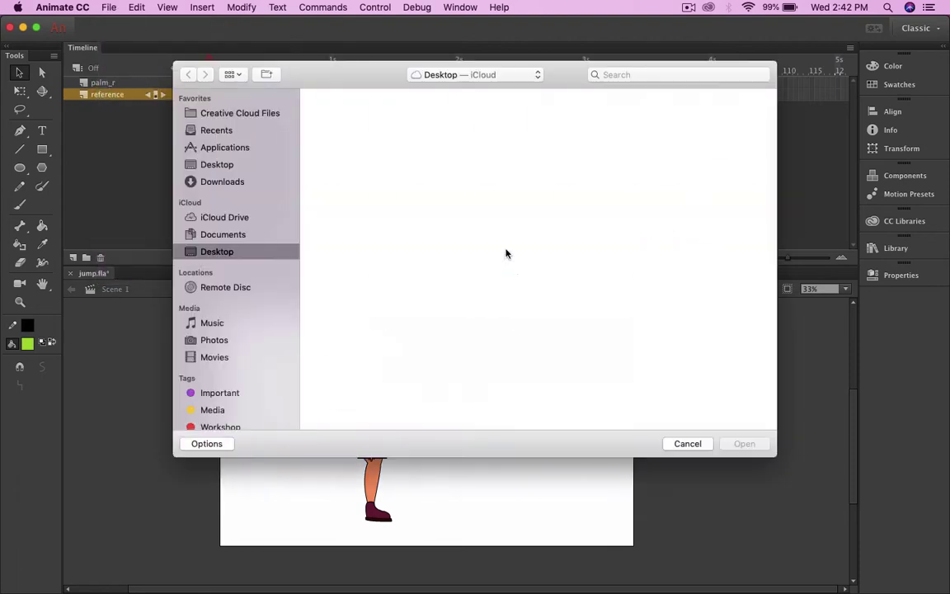
{"action": "double_click", "coordinate": [417, 122]}
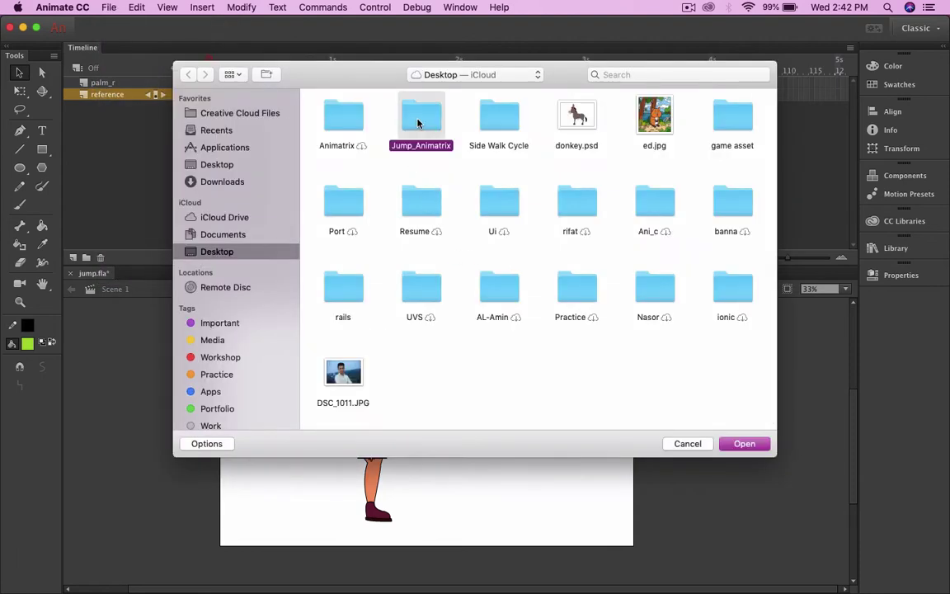
{"action": "double_click", "coordinate": [411, 123]}
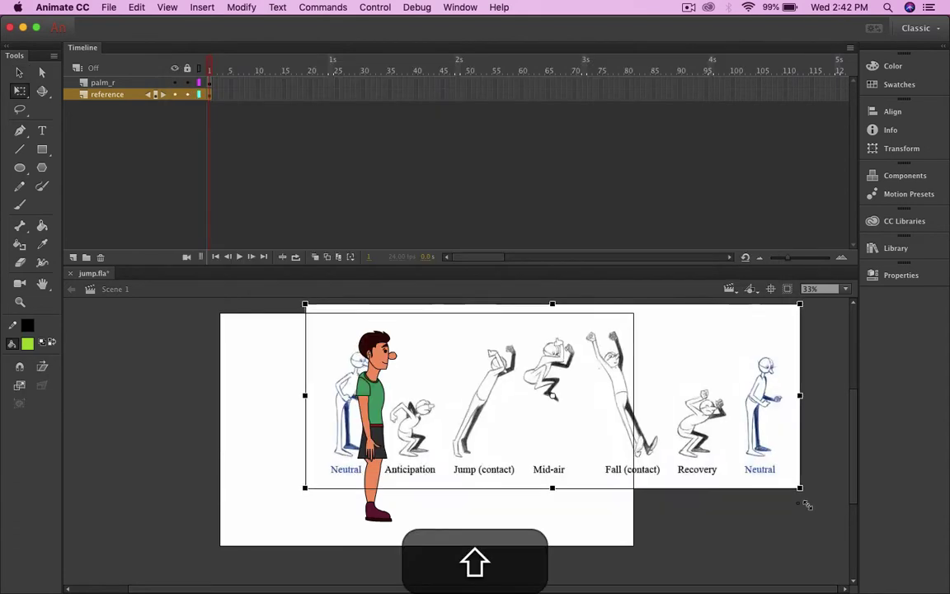
Step: Enlarge the jump poses image slightly and place it beside the character so the Neutral pose is clear of him
{"action": "left_click_drag", "start_coordinate": [806, 503], "coordinate": [833, 507]}
{"action": "mouse_move", "coordinate": [534, 424]}
{"action": "left_mouse_down"}
{"action": "mouse_move", "coordinate": [627, 462]}
{"action": "mouse_move", "coordinate": [632, 434]}
{"action": "mouse_move", "coordinate": [646, 450]}
{"action": "mouse_move", "coordinate": [623, 431]}
{"action": "mouse_move", "coordinate": [543, 417]}
{"action": "left_mouse_up"}
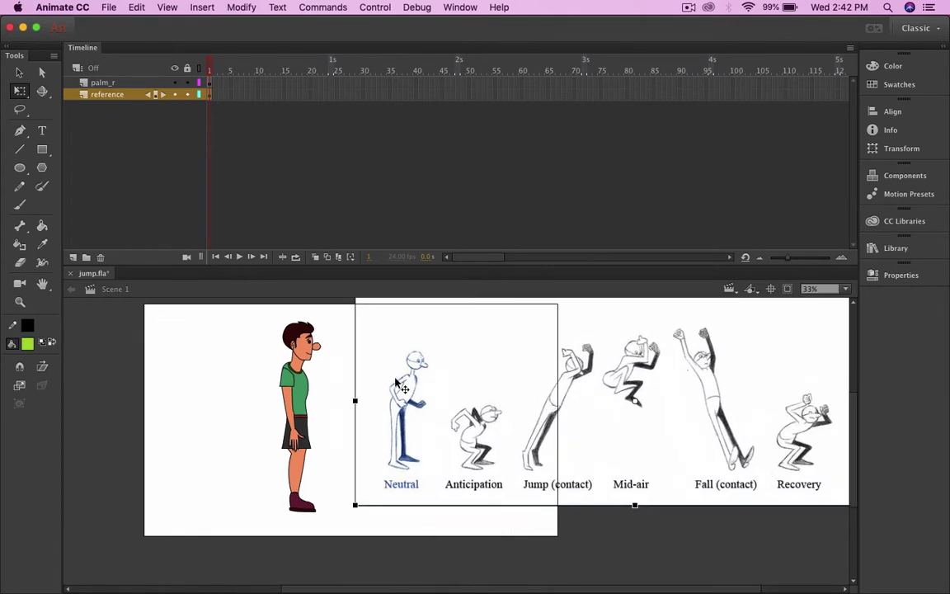
{"action": "left_click", "coordinate": [294, 381]}
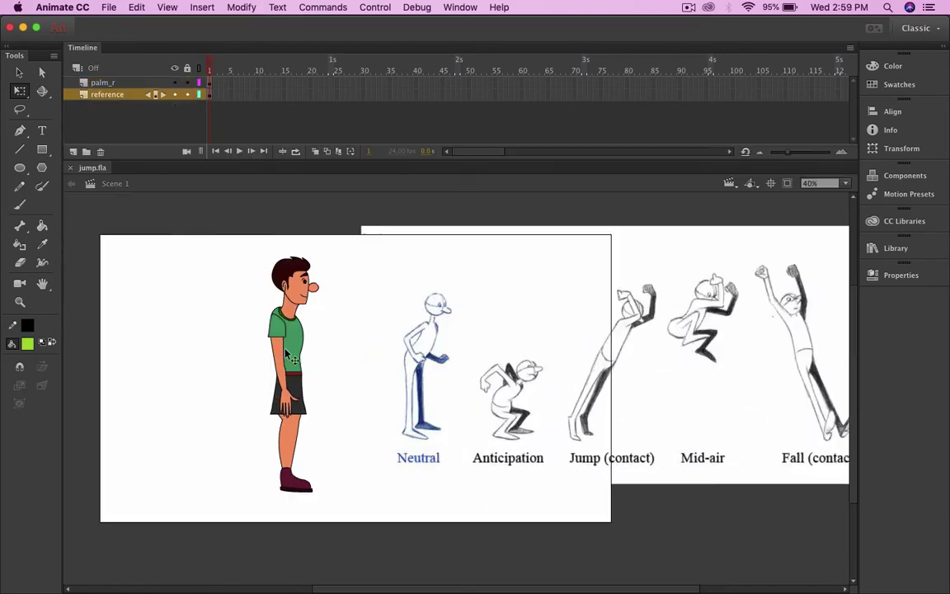
Step: Open the char symbol and extend all of its body-part layers to frame 96
{"action": "left_click", "coordinate": [281, 330]}
{"action": "double_click", "coordinate": [282, 330]}
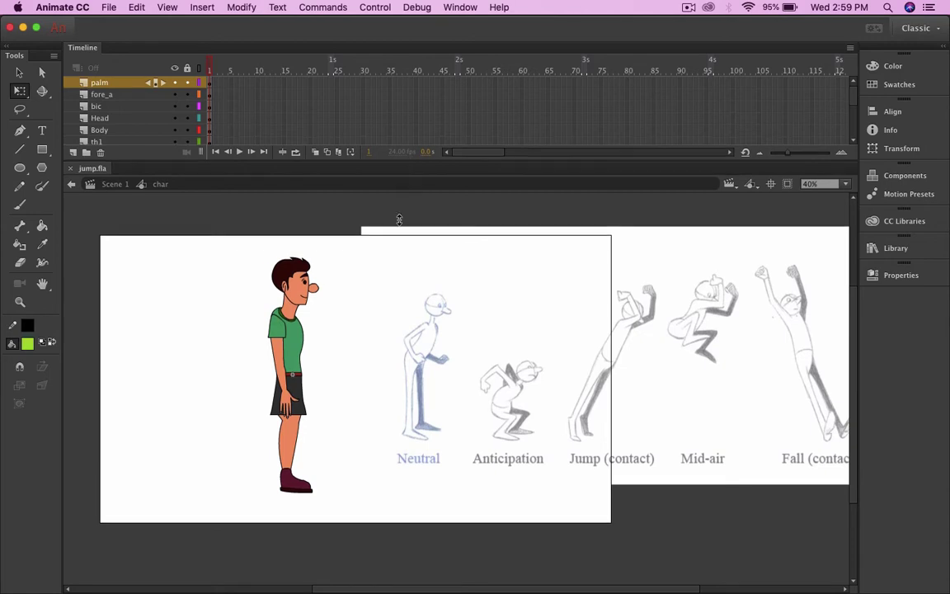
{"action": "left_click_drag", "start_coordinate": [409, 160], "coordinate": [396, 284]}
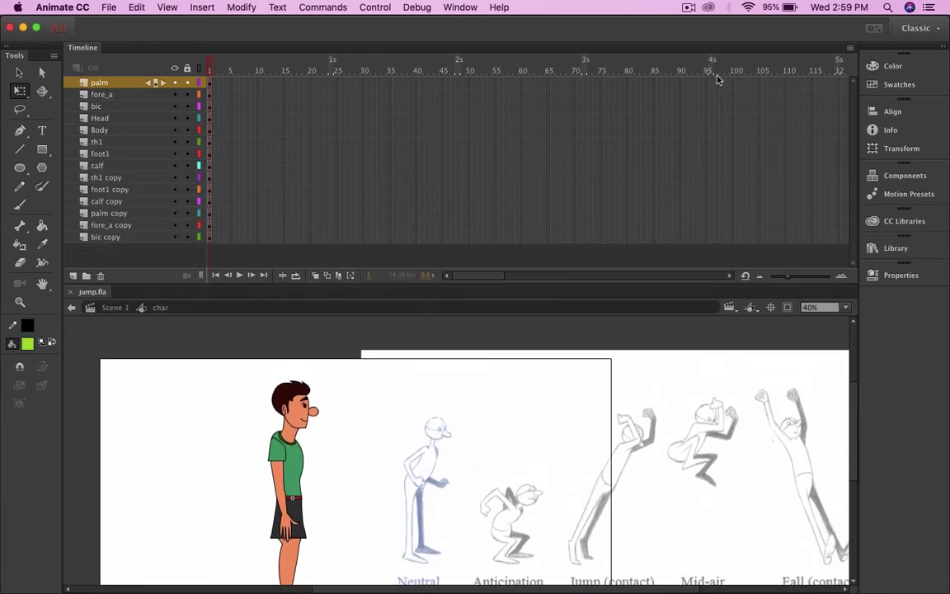
{"action": "left_click_drag", "start_coordinate": [711, 81], "coordinate": [715, 246]}
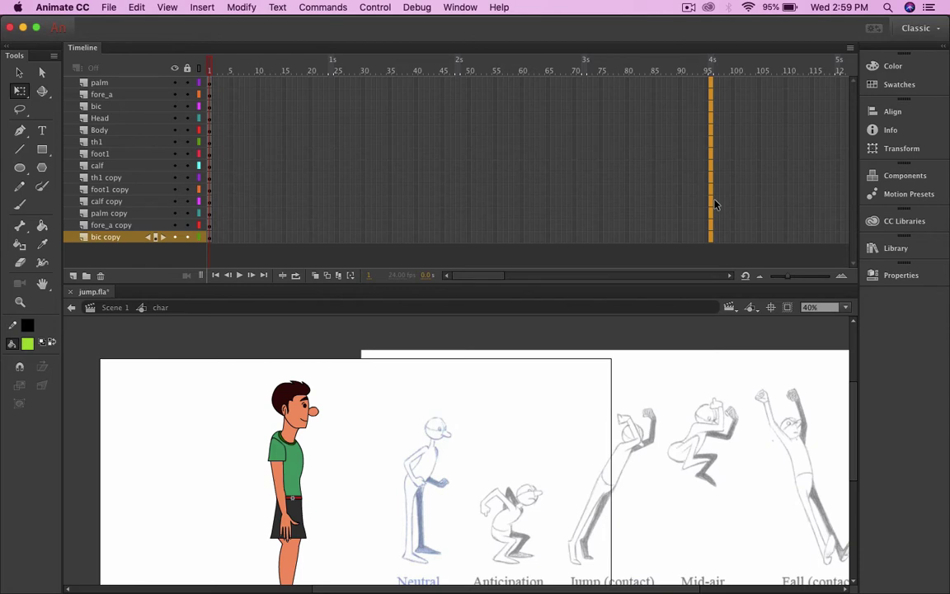
{"action": "key", "text": "F5"}
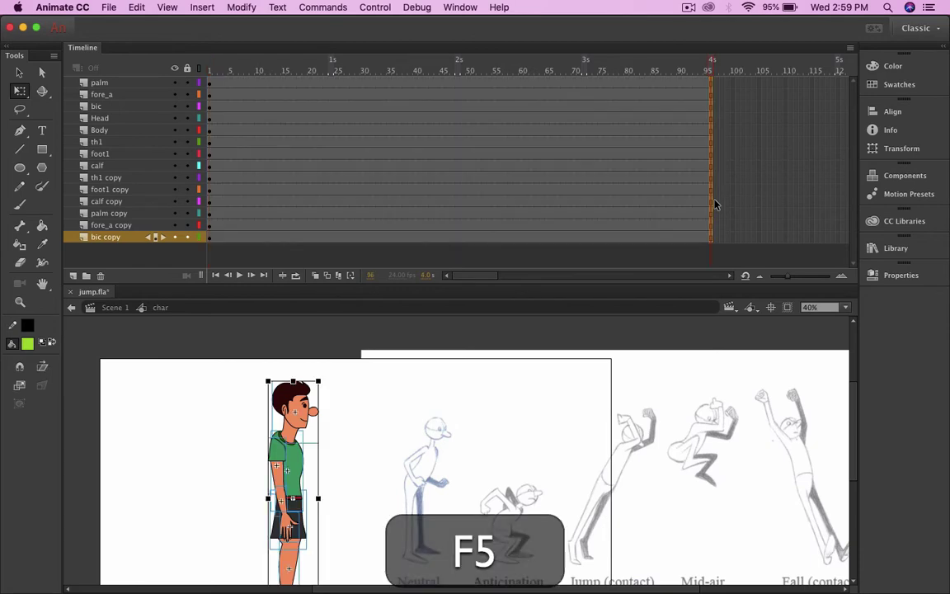
Step: Insert keyframes on all body-part layers at frame 5
{"action": "left_click_drag", "start_coordinate": [711, 63], "coordinate": [230, 71]}
{"action": "left_click_drag", "start_coordinate": [324, 285], "coordinate": [324, 165]}
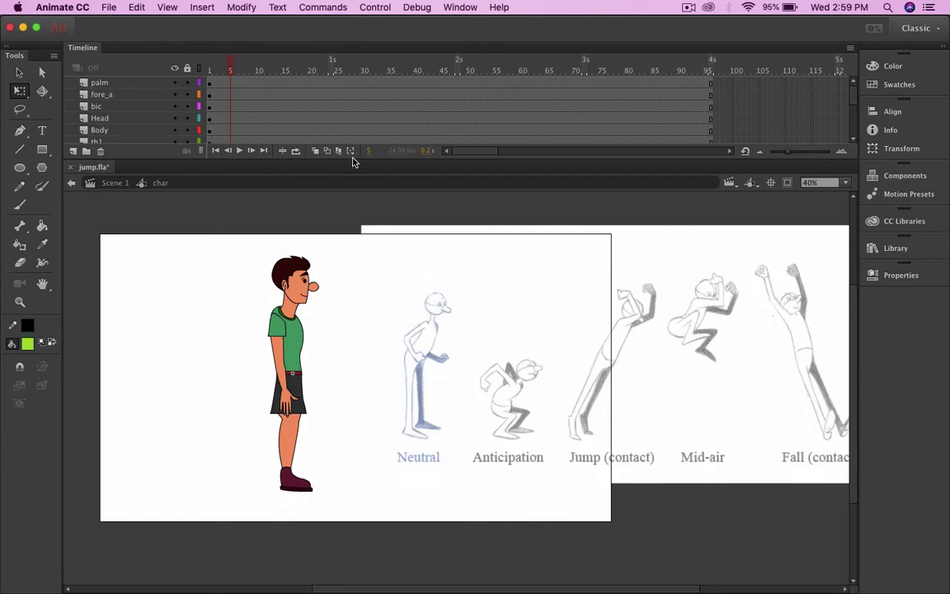
{"action": "left_click_drag", "start_coordinate": [350, 183], "coordinate": [319, 308]}
{"action": "left_click_drag", "start_coordinate": [232, 80], "coordinate": [241, 241]}
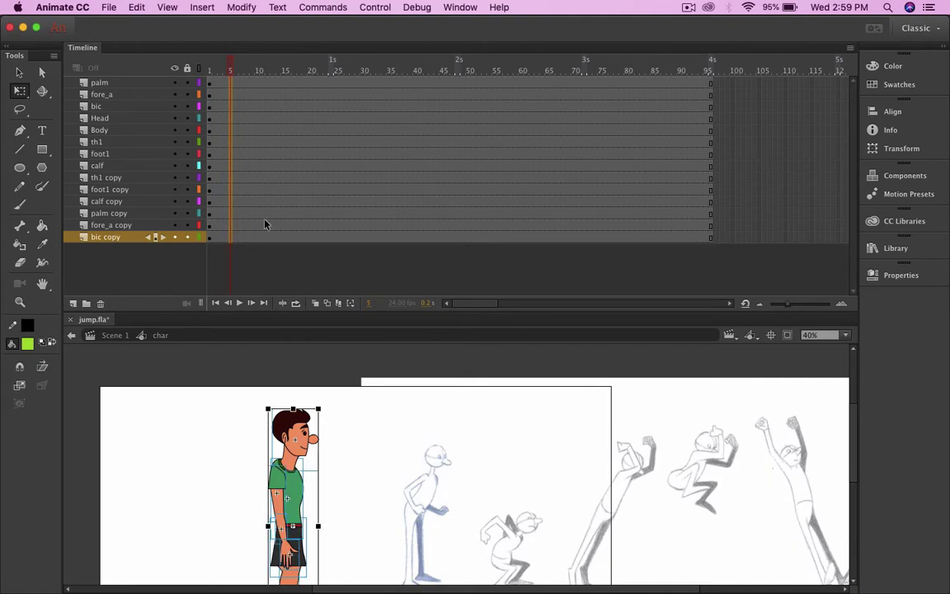
{"action": "key", "text": "F6"}
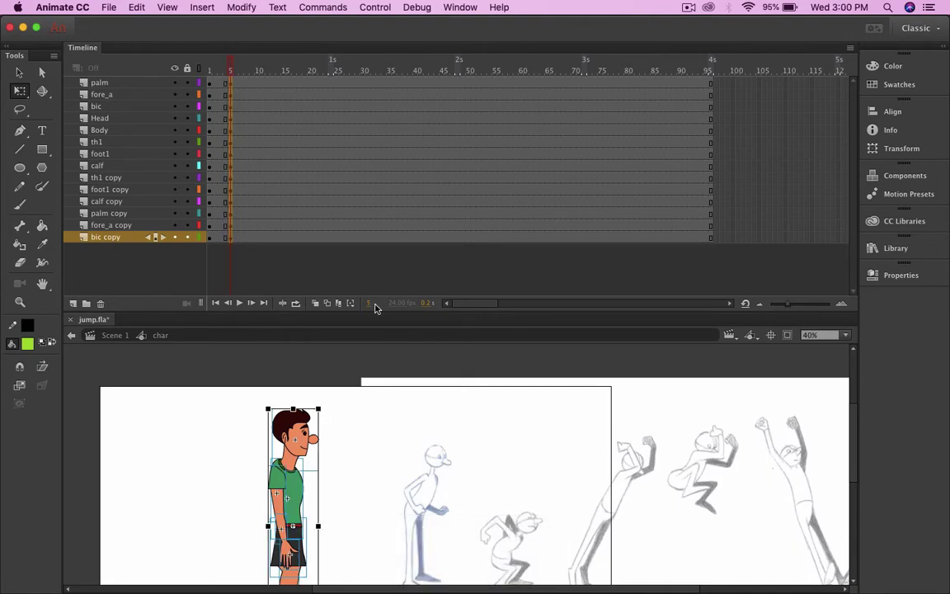
Step: At frame 5, select the near arm's bic, fore_a and palm parts and move them away from the body, behind the character's back
{"action": "left_click_drag", "start_coordinate": [375, 310], "coordinate": [375, 261]}
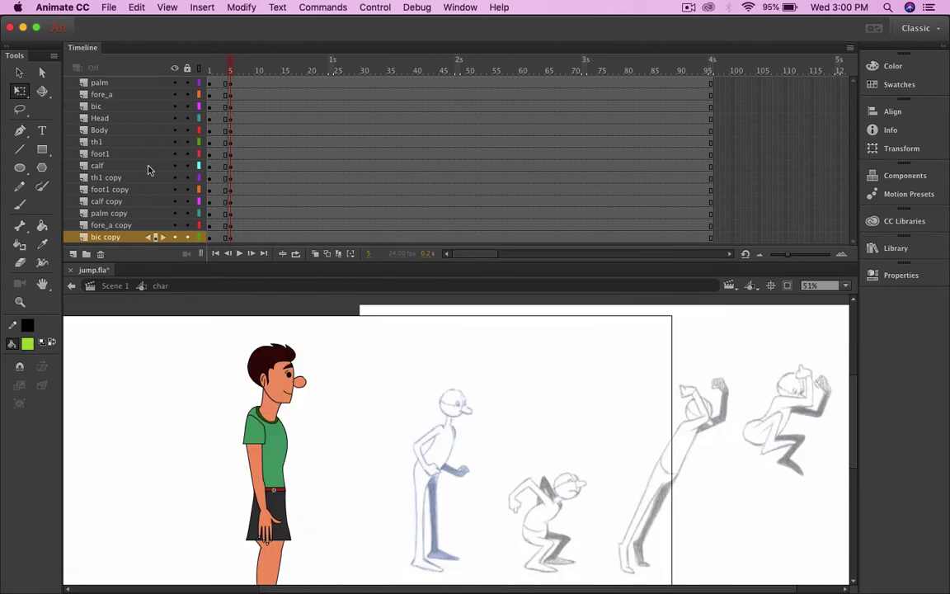
{"action": "left_click", "coordinate": [244, 445]}
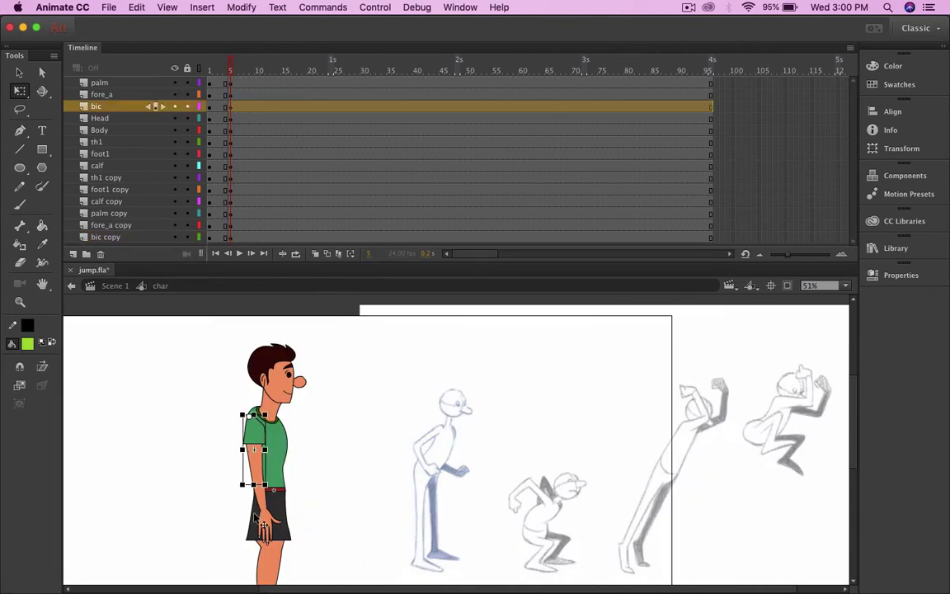
{"action": "key", "text": "shift"}
{"action": "left_click", "coordinate": [262, 504], "text": "shift"}
{"action": "left_click", "coordinate": [266, 529], "text": "shift"}
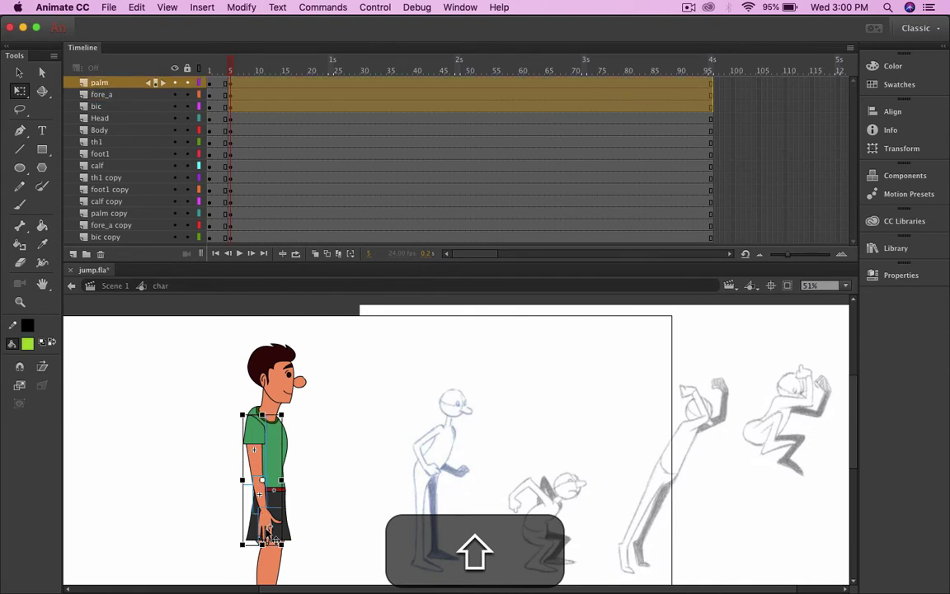
{"action": "left_click_drag", "start_coordinate": [257, 442], "coordinate": [178, 441]}
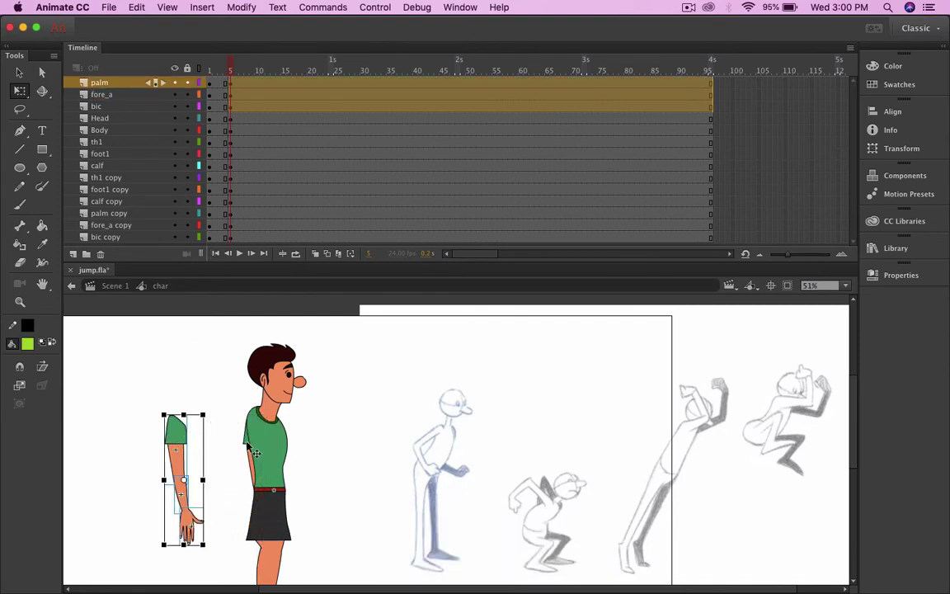
Step: Using outline view, select the far arm's bic copy, fore_a copy and palm copy parts and move them behind the back, beside the near arm
{"action": "left_click", "coordinate": [198, 68]}
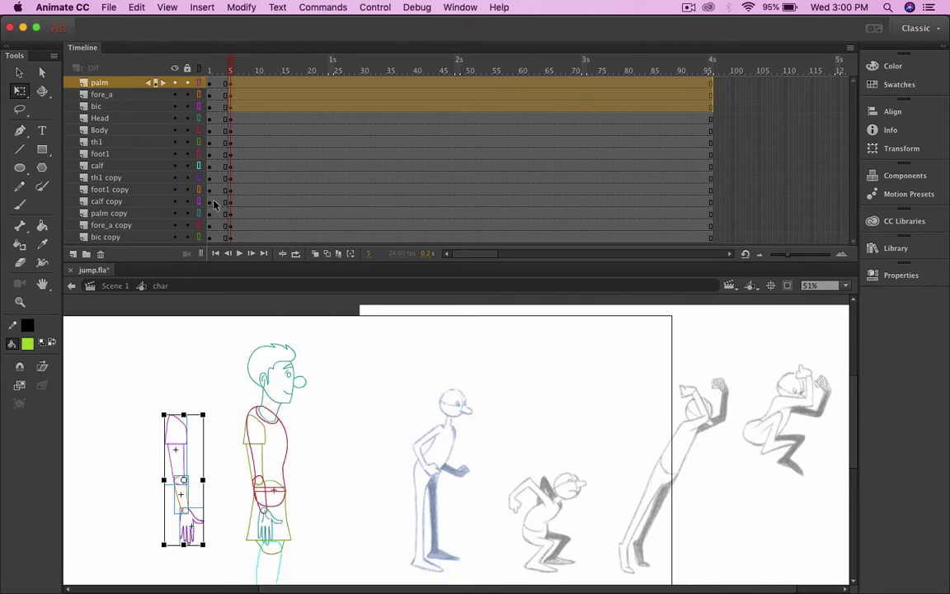
{"action": "left_click", "coordinate": [269, 448]}
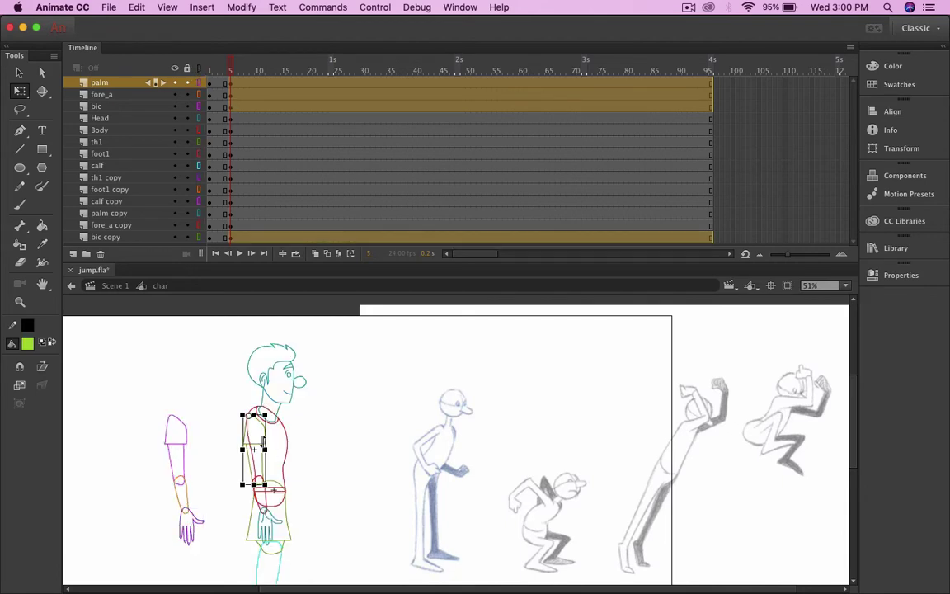
{"action": "left_click", "coordinate": [270, 504], "text": "shift"}
{"action": "left_click", "coordinate": [280, 528], "text": "shift"}
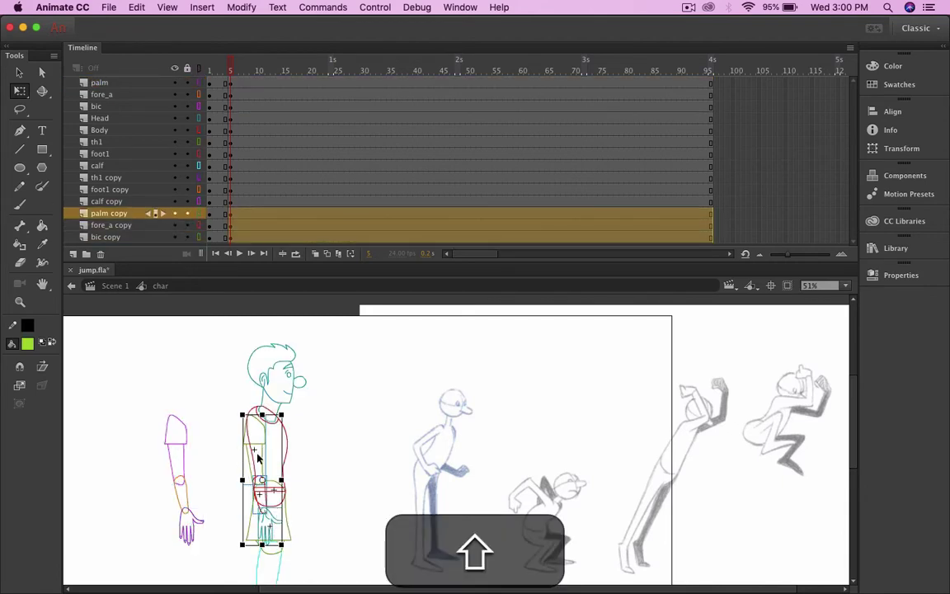
{"action": "left_click_drag", "start_coordinate": [268, 449], "coordinate": [230, 425]}
{"action": "left_click", "coordinate": [307, 448]}
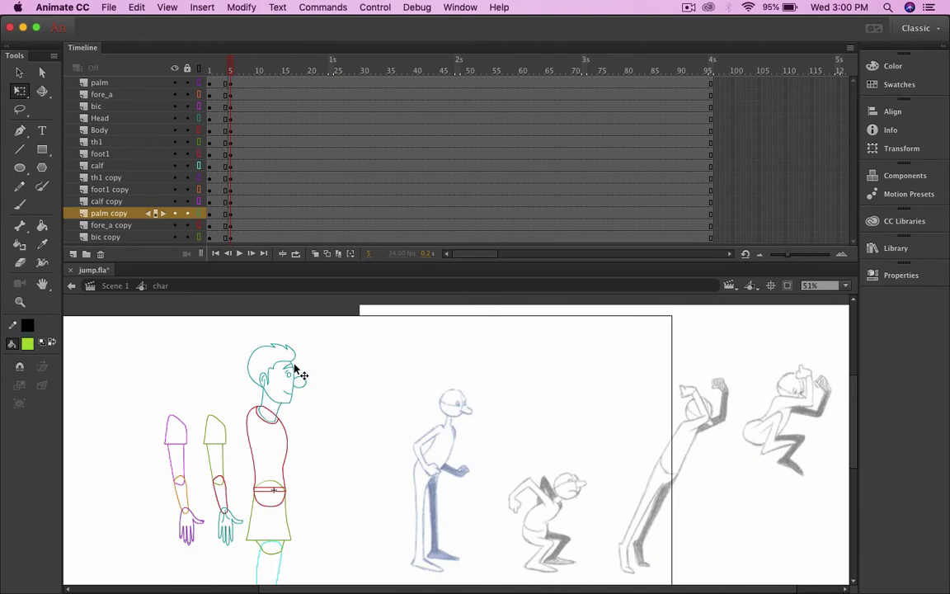
{"action": "scroll", "coordinate": [295, 369], "scroll_direction": "down", "scroll_amount": 3}
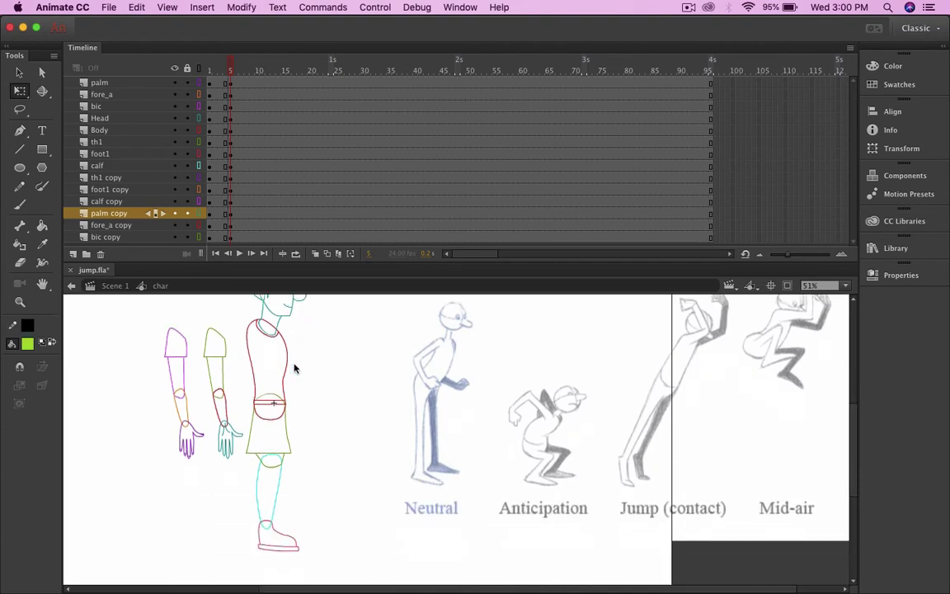
{"action": "left_click", "coordinate": [199, 68]}
Step: Move the near leg's calf and foot together forward, clear of the far leg
{"action": "left_click", "coordinate": [271, 487]}
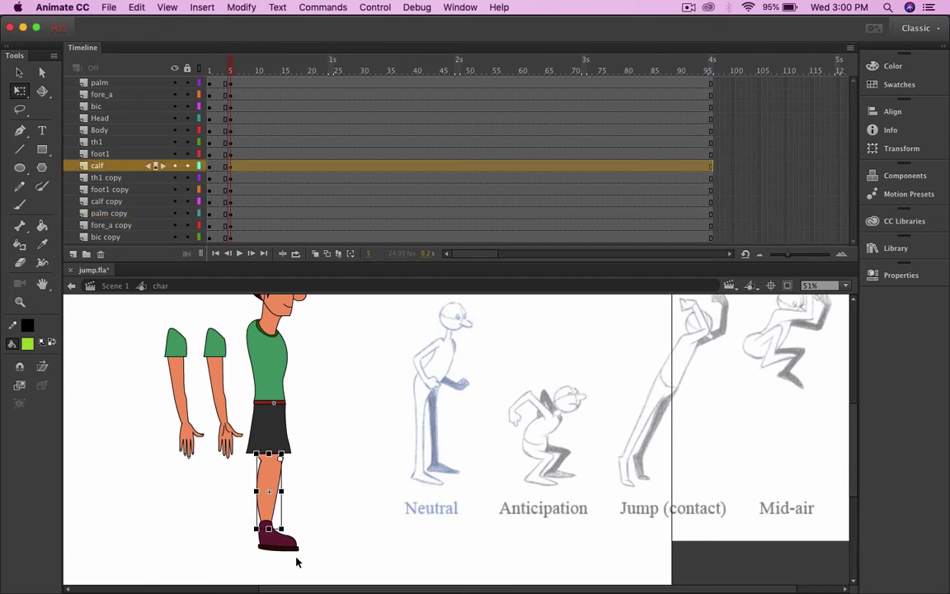
{"action": "left_click", "coordinate": [282, 522], "text": "shift"}
{"action": "left_click_drag", "start_coordinate": [283, 521], "coordinate": [329, 521]}
Step: Move the far calf and foot separately behind the character, and move the near thigh out in front of the body
{"action": "left_click", "coordinate": [271, 470]}
{"action": "left_click", "coordinate": [277, 536], "text": "shift"}
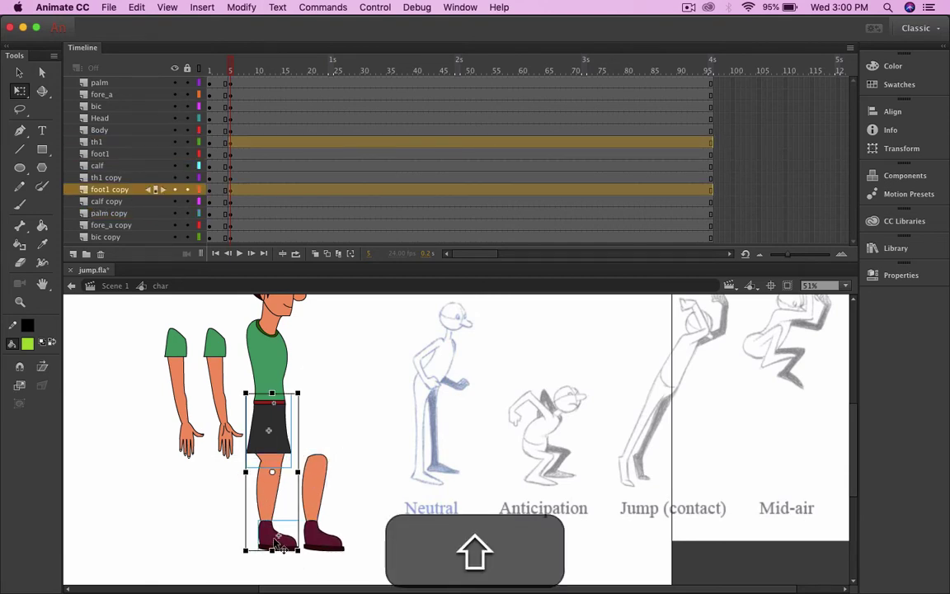
{"action": "left_click_drag", "start_coordinate": [268, 495], "coordinate": [203, 492]}
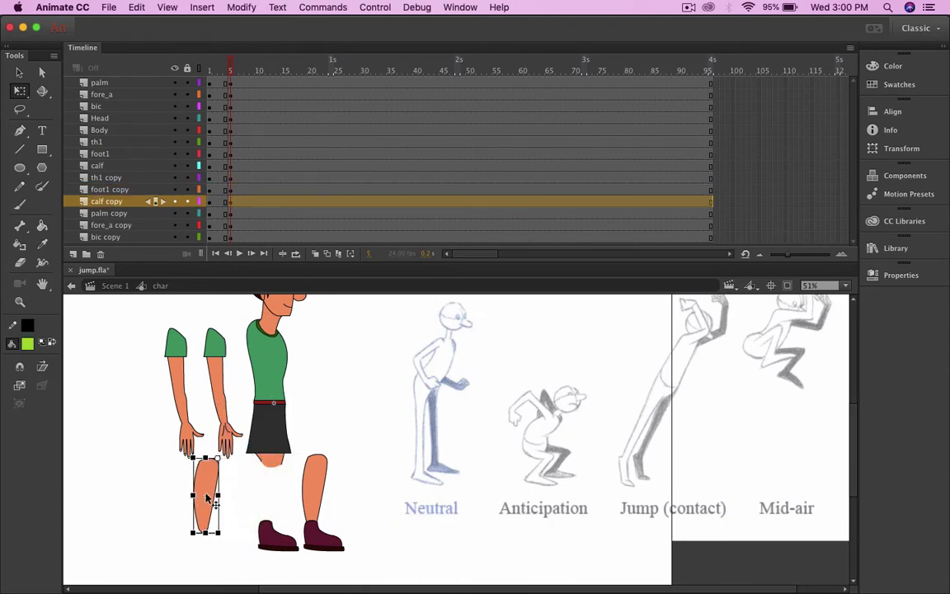
{"action": "left_click", "coordinate": [283, 538]}
{"action": "left_click_drag", "start_coordinate": [278, 537], "coordinate": [167, 526]}
{"action": "left_click_drag", "start_coordinate": [272, 439], "coordinate": [340, 431]}
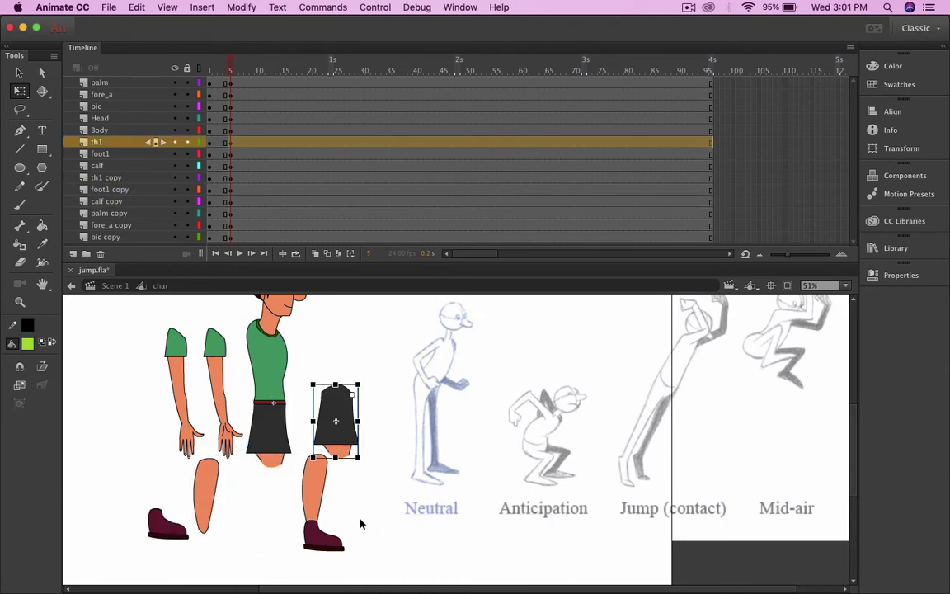
Step: Rotate the near calf forward around its ankle so it leans over the foot, and return its pivot point to the knee
{"action": "key", "text": "shift+super+equal"}
{"action": "key", "text": "super+minus"}
{"action": "key", "text": "super+minus"}
{"action": "scroll", "coordinate": [362, 522], "scroll_direction": "up", "scroll_amount": 1}
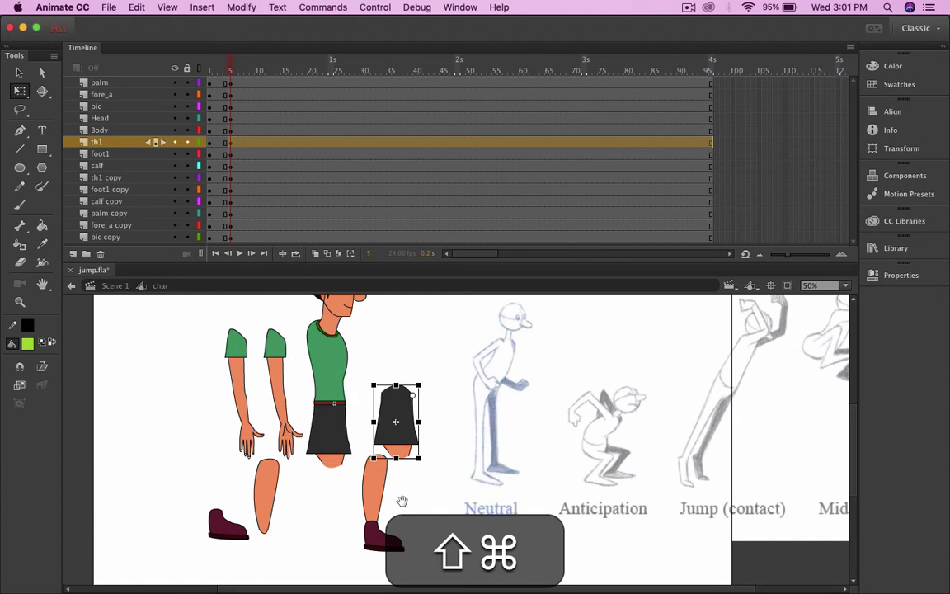
{"action": "scroll", "coordinate": [362, 521], "scroll_direction": "up", "scroll_amount": 1}
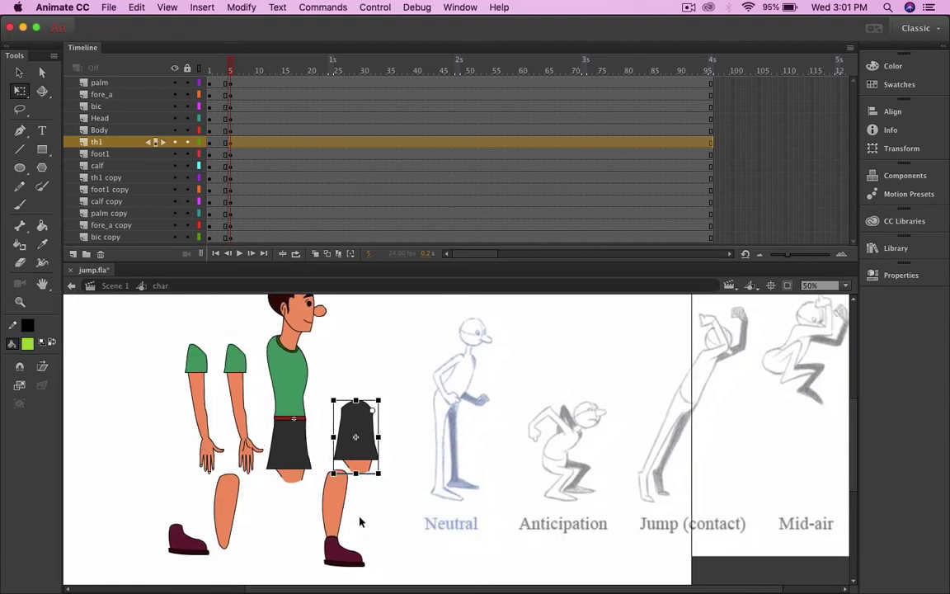
{"action": "left_click", "coordinate": [336, 532]}
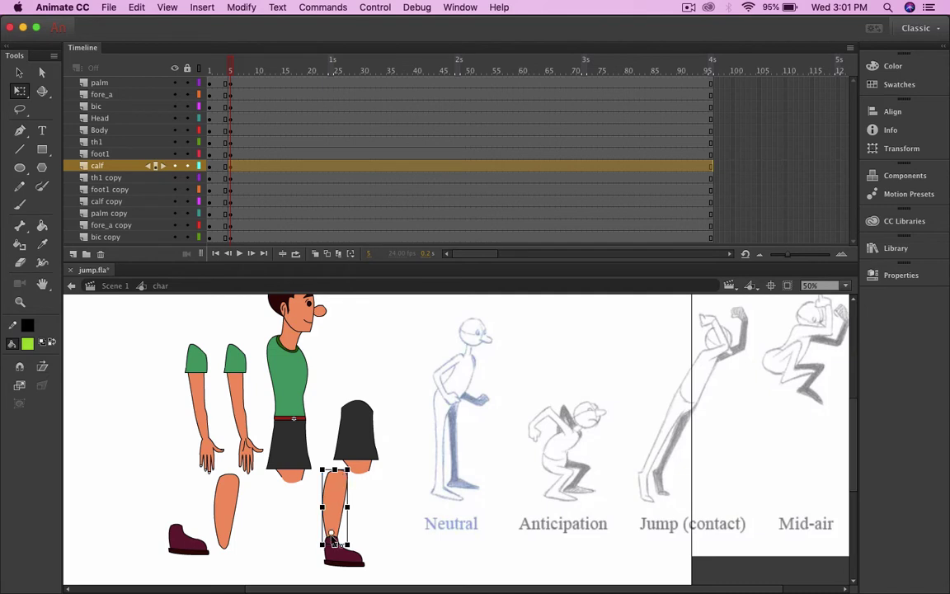
{"action": "left_click_drag", "start_coordinate": [356, 476], "coordinate": [397, 519]}
{"action": "left_click", "coordinate": [404, 549]}
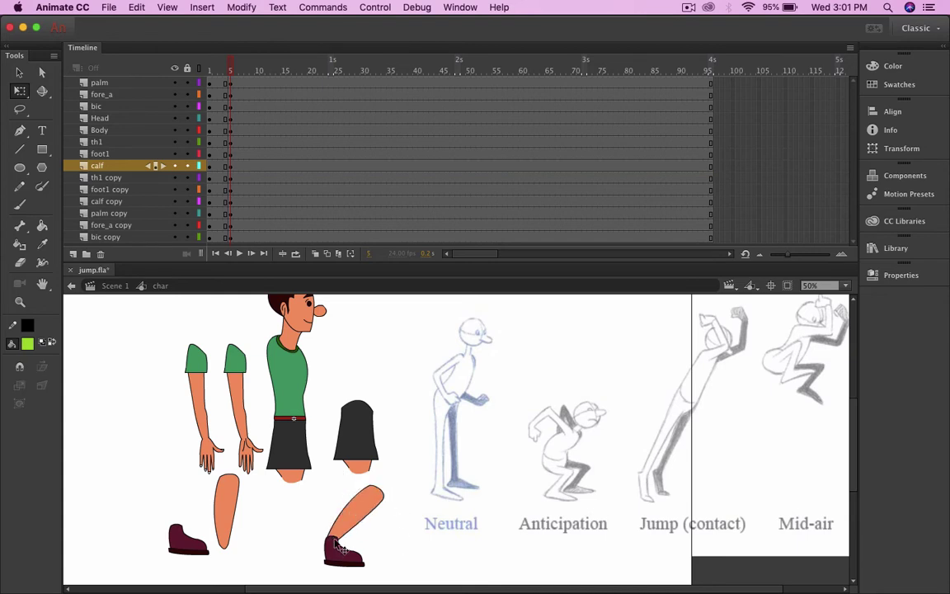
{"action": "left_click", "coordinate": [345, 525]}
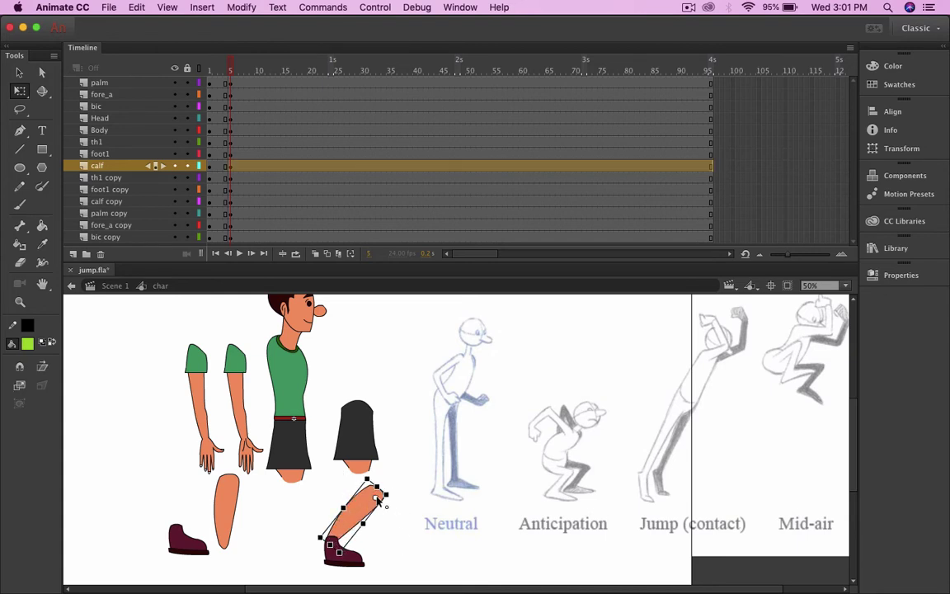
{"action": "left_click", "coordinate": [392, 544]}
Step: Attach the far calf to its shoe, rotate it forward around the ankle, and nudge it back into alignment
{"action": "left_click", "coordinate": [223, 512]}
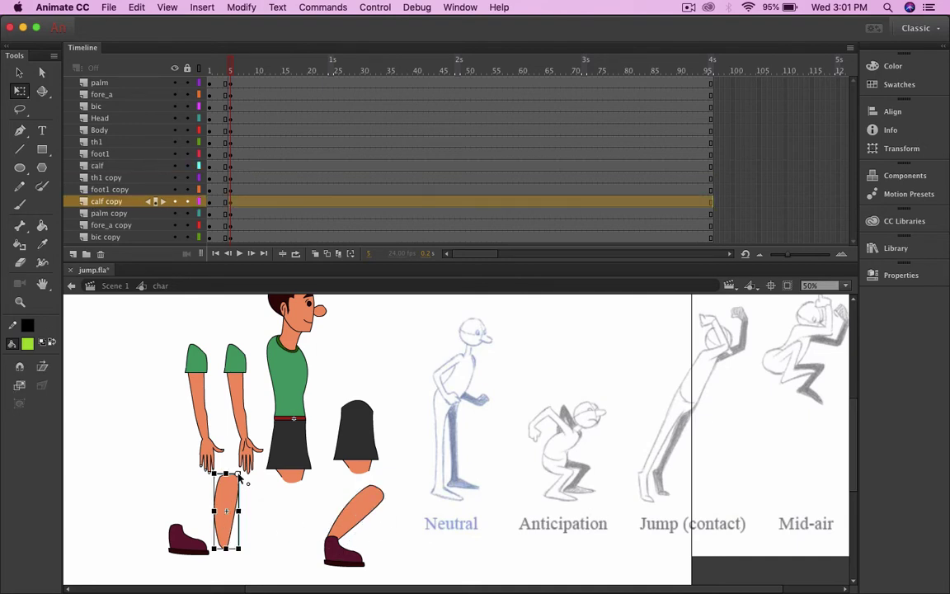
{"action": "left_click_drag", "start_coordinate": [239, 475], "coordinate": [175, 516]}
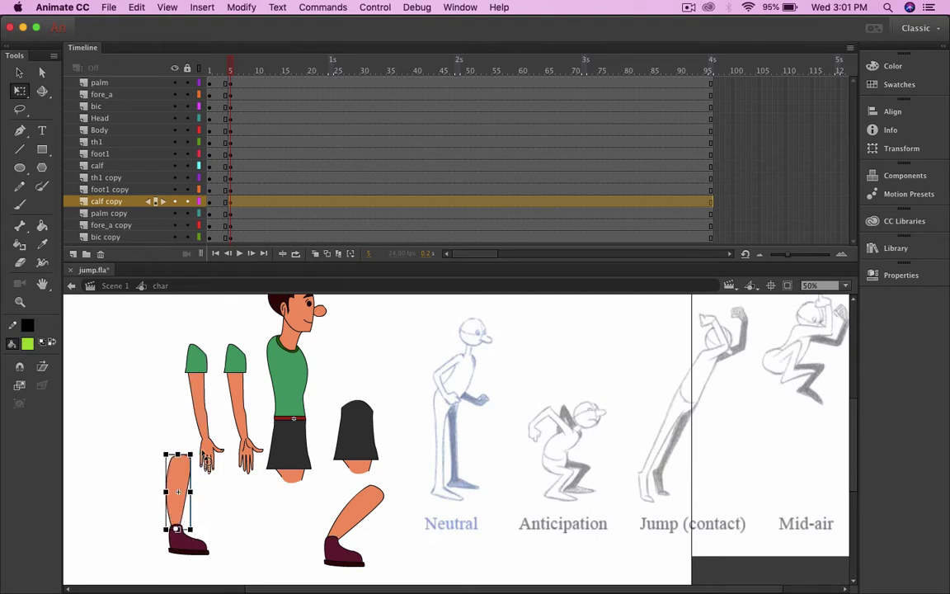
{"action": "left_click_drag", "start_coordinate": [202, 458], "coordinate": [238, 503]}
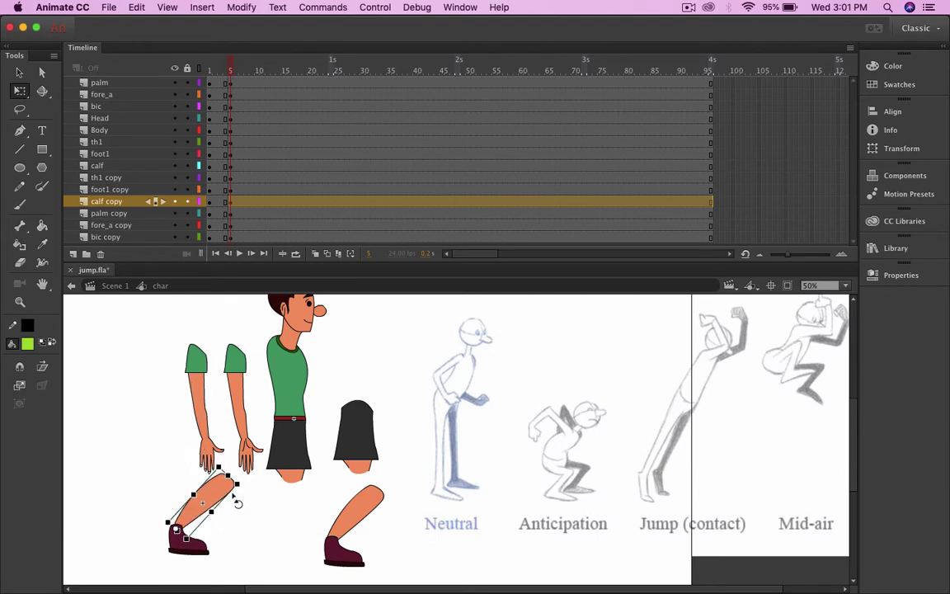
{"action": "key", "text": "Left"}
{"action": "key", "text": "Left"}
{"action": "key", "text": "Left"}
{"action": "key", "text": "Left"}
{"action": "key", "text": "Left"}
{"action": "key", "text": "Left"}
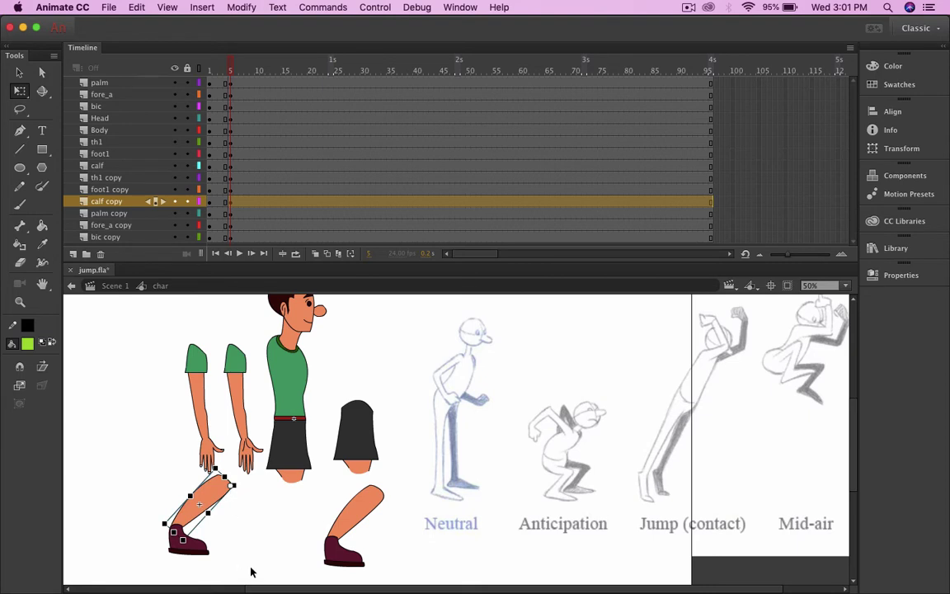
Step: Place the near thigh on the bent near calf and rotate it around the knee so its hip end slopes back as in the Anticipation pose
{"action": "left_click", "coordinate": [361, 443]}
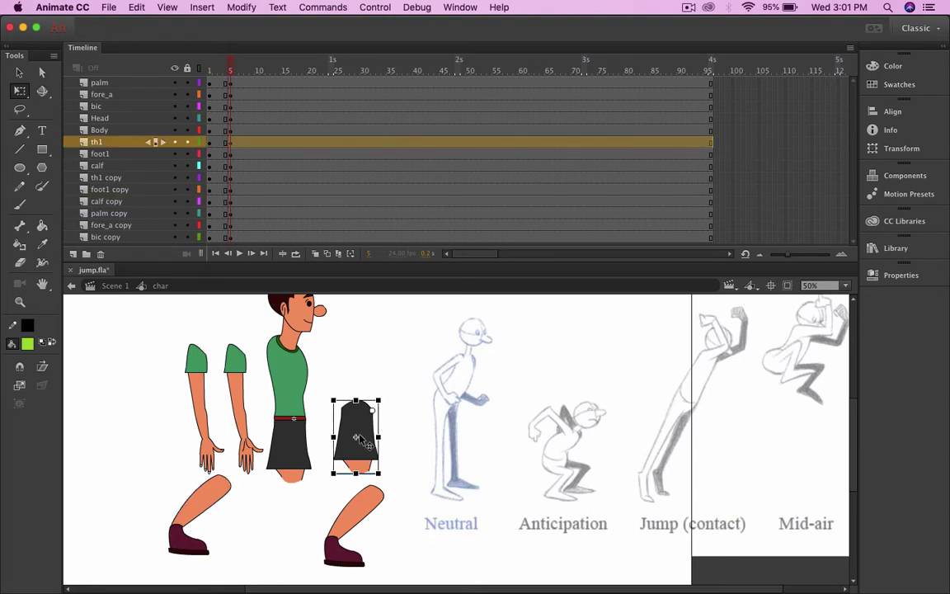
{"action": "left_click_drag", "start_coordinate": [360, 443], "coordinate": [376, 460]}
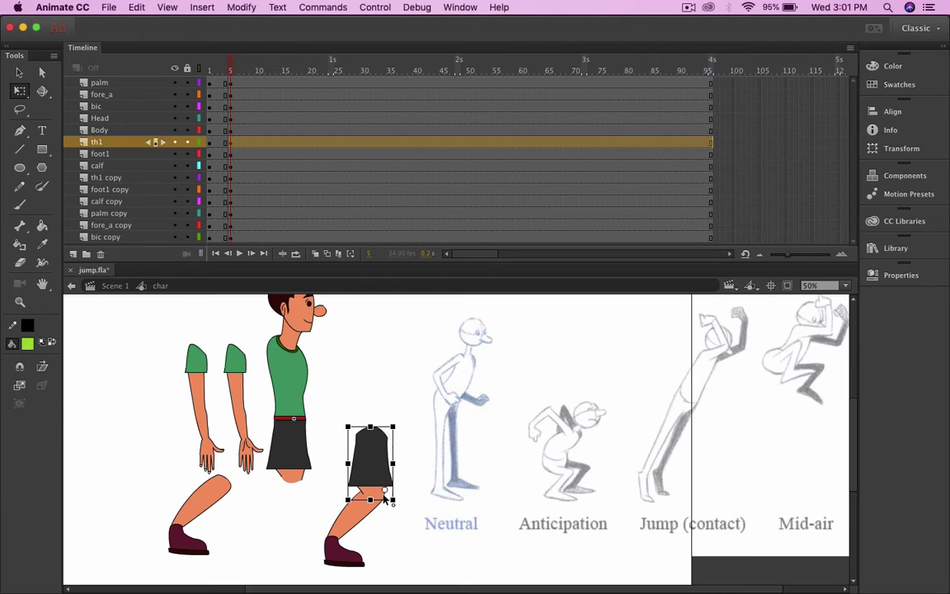
{"action": "left_click_drag", "start_coordinate": [394, 424], "coordinate": [318, 381]}
{"action": "scroll", "coordinate": [357, 486], "scroll_direction": "up", "scroll_amount": 2}
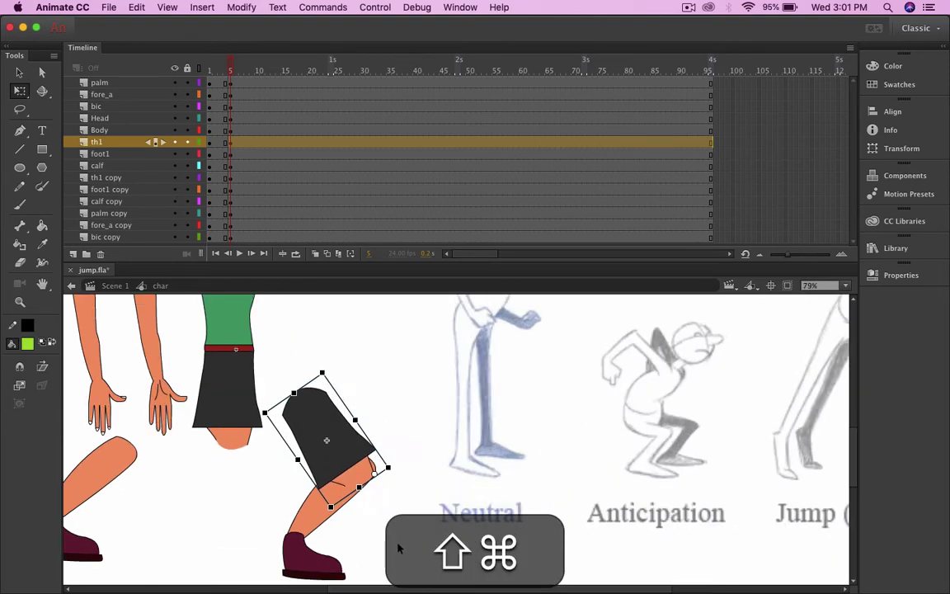
{"action": "left_click_drag", "start_coordinate": [354, 454], "coordinate": [346, 423]}
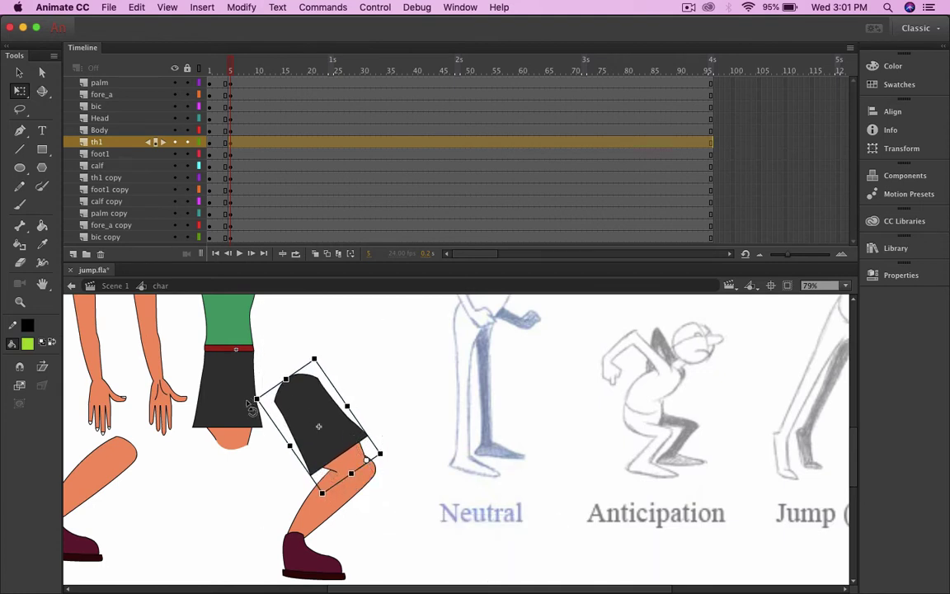
{"action": "left_click_drag", "start_coordinate": [268, 392], "coordinate": [241, 455]}
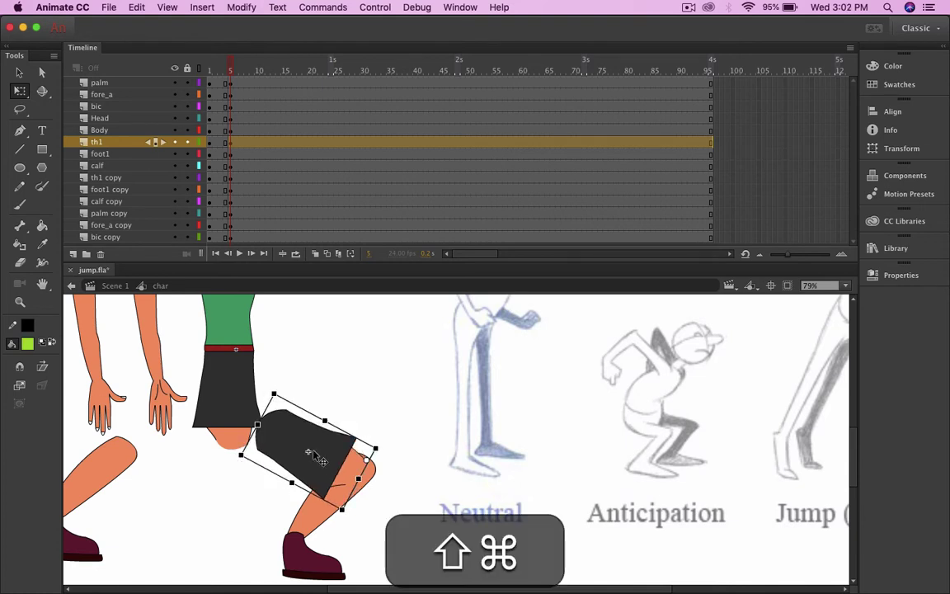
{"action": "scroll", "coordinate": [315, 452], "scroll_direction": "up", "scroll_amount": 2}
{"action": "mouse_move", "coordinate": [328, 449]}
{"action": "left_mouse_down"}
{"action": "mouse_move", "coordinate": [323, 439]}
{"action": "mouse_move", "coordinate": [314, 444]}
{"action": "mouse_move", "coordinate": [323, 446]}
{"action": "left_mouse_up"}
{"action": "left_click", "coordinate": [416, 460]}
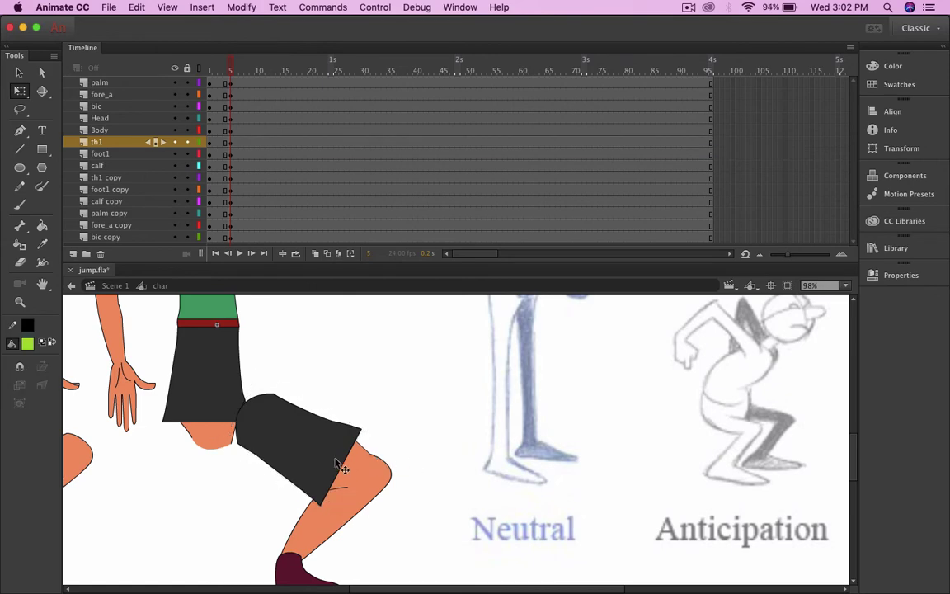
{"action": "left_click", "coordinate": [338, 466]}
{"action": "left_click", "coordinate": [416, 459]}
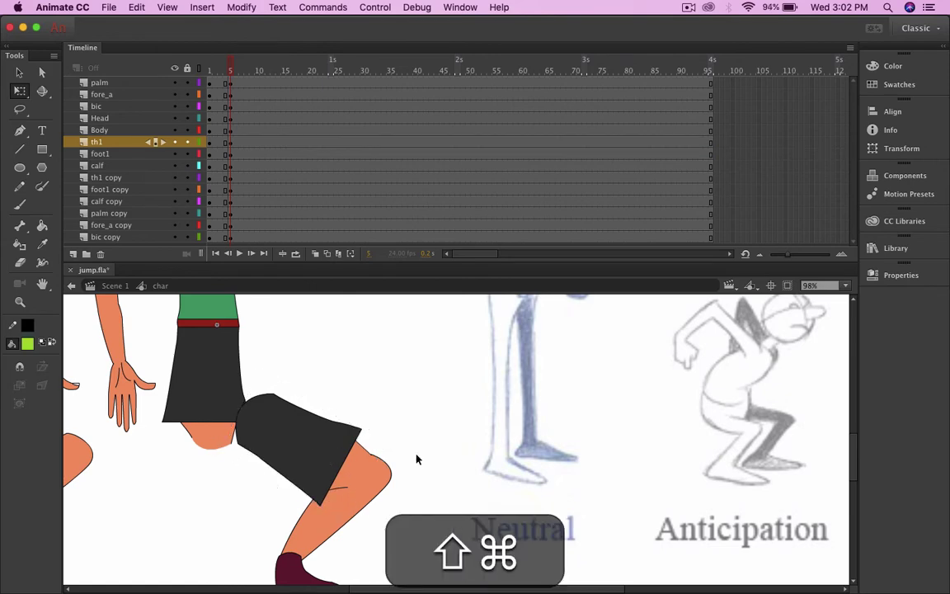
Step: Nudge the near calf slightly down and backward to line up its knee with the thigh
{"action": "scroll", "coordinate": [416, 459], "scroll_direction": "down", "scroll_amount": 5}
{"action": "scroll", "coordinate": [416, 460], "scroll_direction": "up", "scroll_amount": 3}
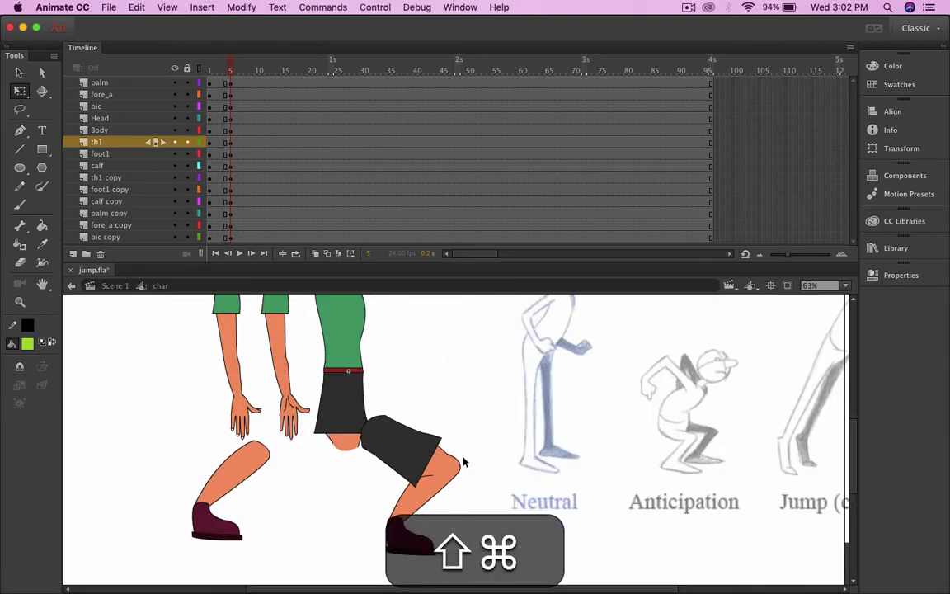
{"action": "scroll", "coordinate": [463, 463], "scroll_direction": "up", "scroll_amount": 2}
{"action": "left_click", "coordinate": [447, 464]}
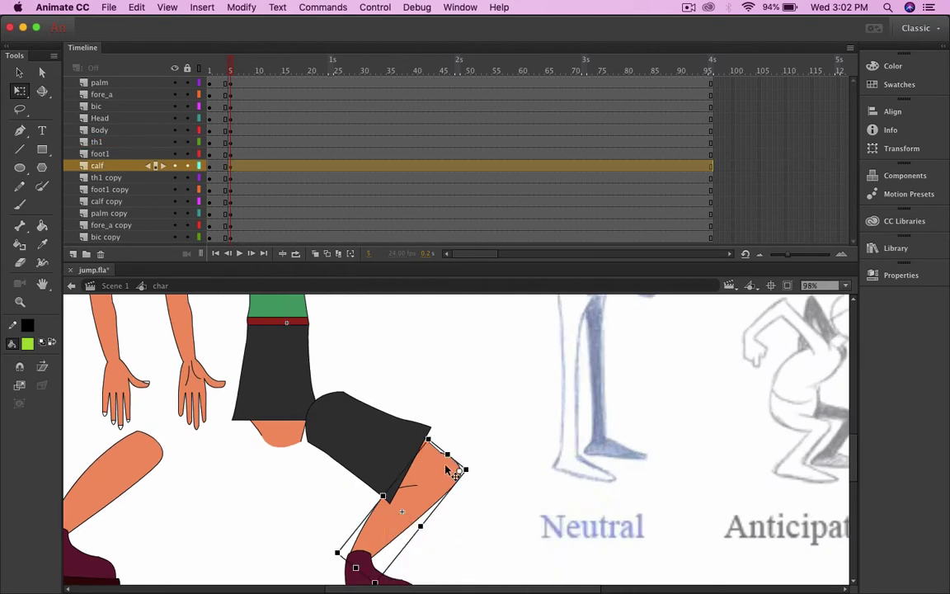
{"action": "key", "text": "Down"}
{"action": "key", "text": "Left"}
{"action": "key", "text": "Down"}
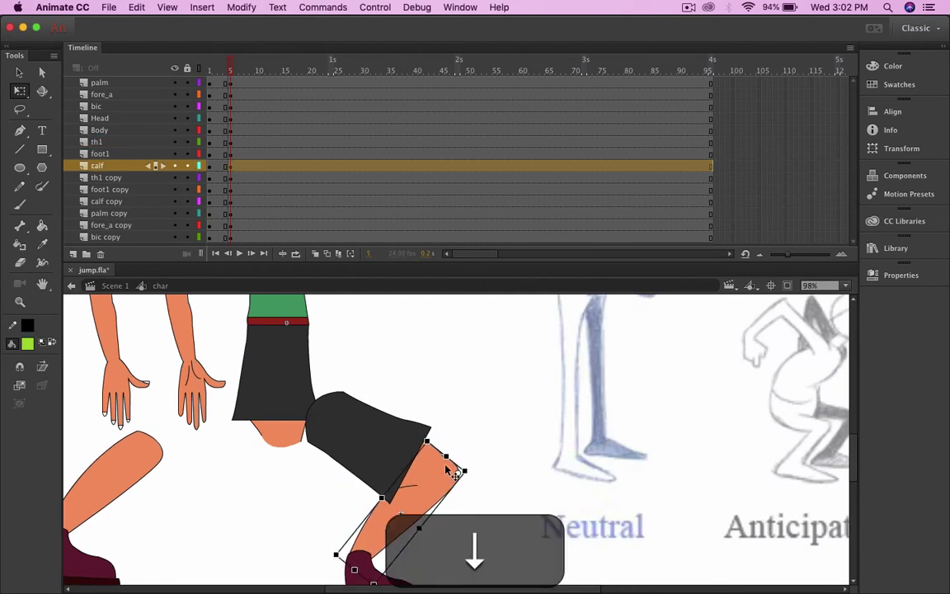
{"action": "key", "text": "Left"}
{"action": "key", "text": "super+shift+a"}
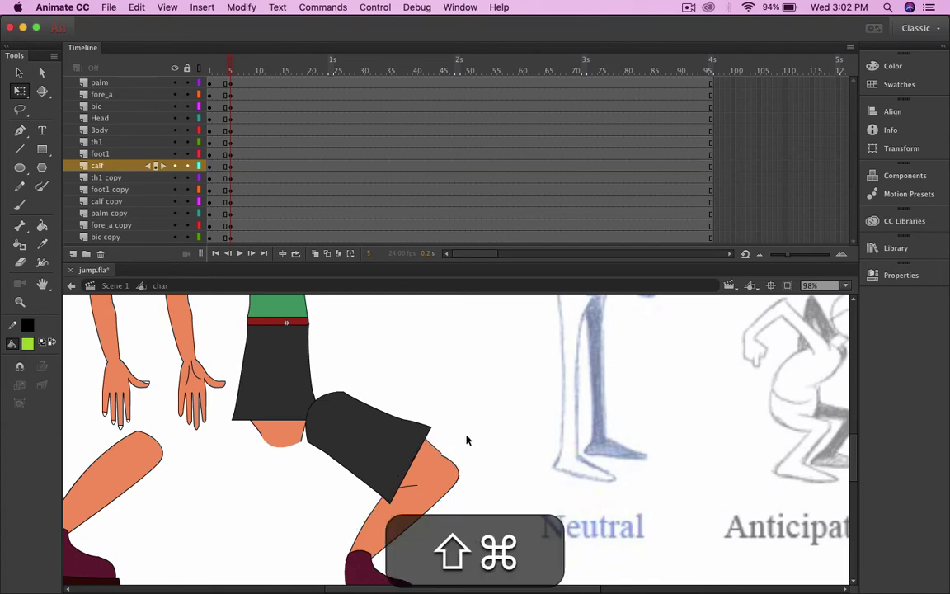
Step: Nudge the near thigh slightly down and forward so it joins the calf cleanly at the knee
{"action": "left_click", "coordinate": [443, 454]}
{"action": "key", "text": "Down"}
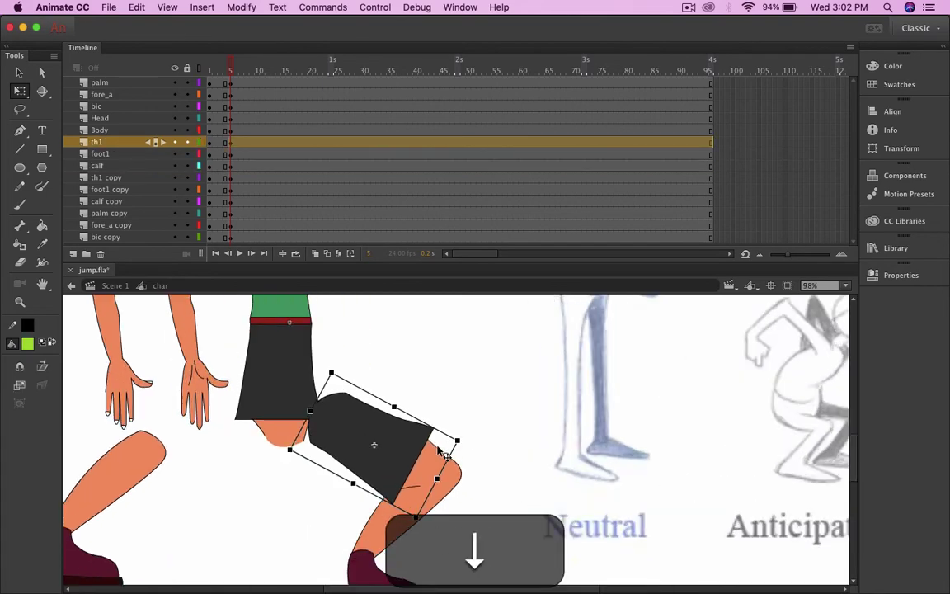
{"action": "key", "text": "Right"}
{"action": "key", "text": "Down"}
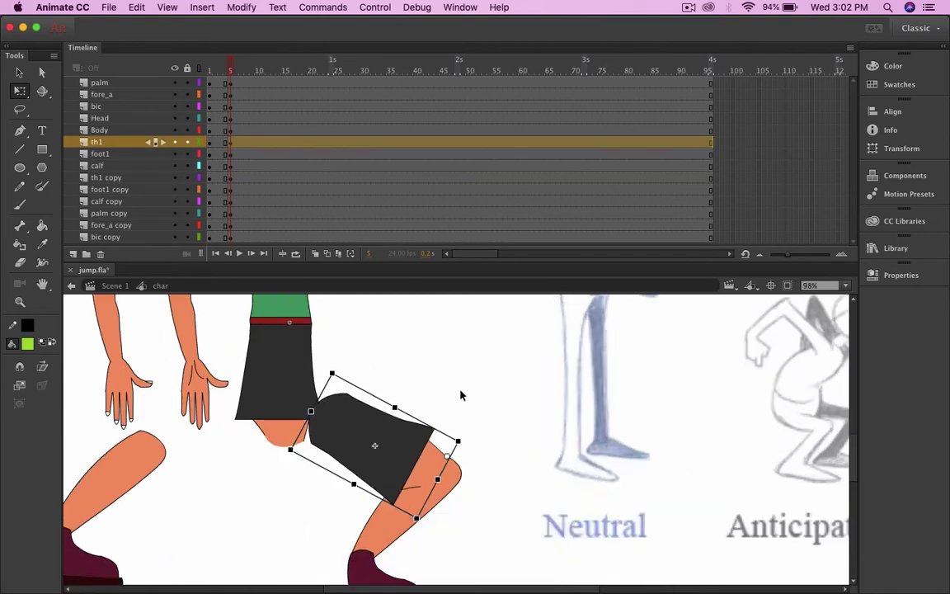
{"action": "key", "text": "super+shift+a"}
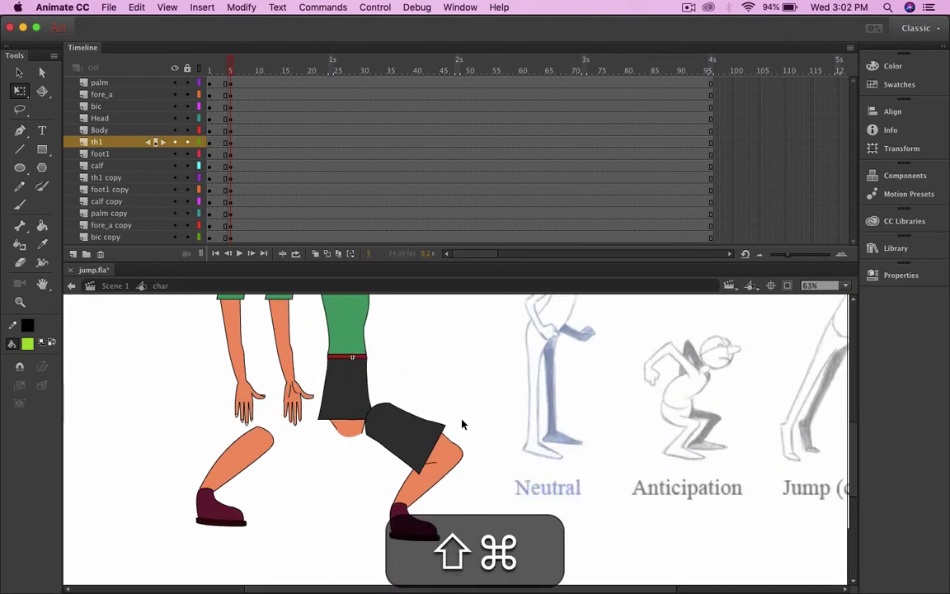
Step: Move the torso clear, place the far thigh on the bent far calf, and rotate it around the knee to match the near thigh's slope
{"action": "left_click", "coordinate": [341, 392]}
{"action": "left_click_drag", "start_coordinate": [344, 377], "coordinate": [367, 330]}
{"action": "left_click", "coordinate": [347, 386]}
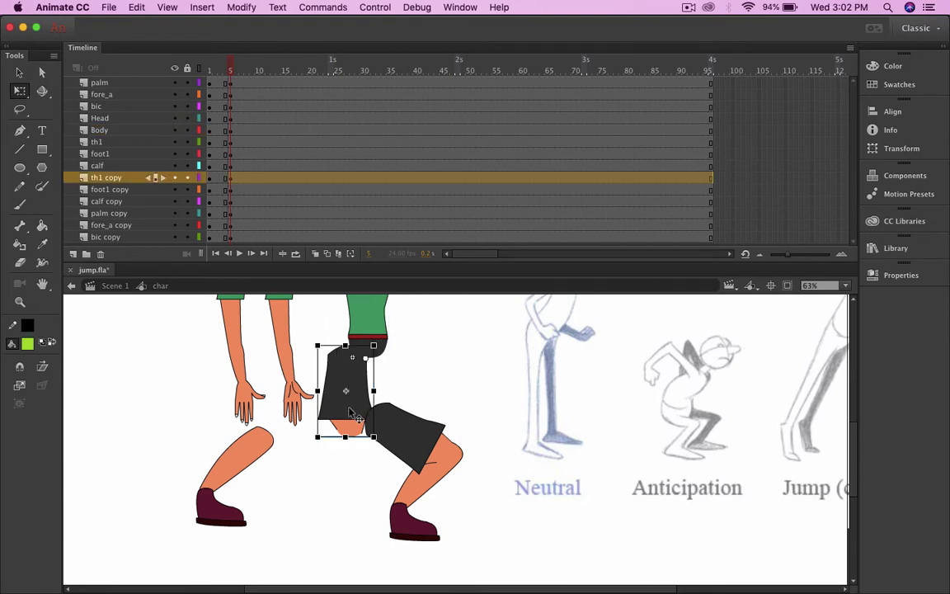
{"action": "left_click_drag", "start_coordinate": [346, 392], "coordinate": [258, 406]}
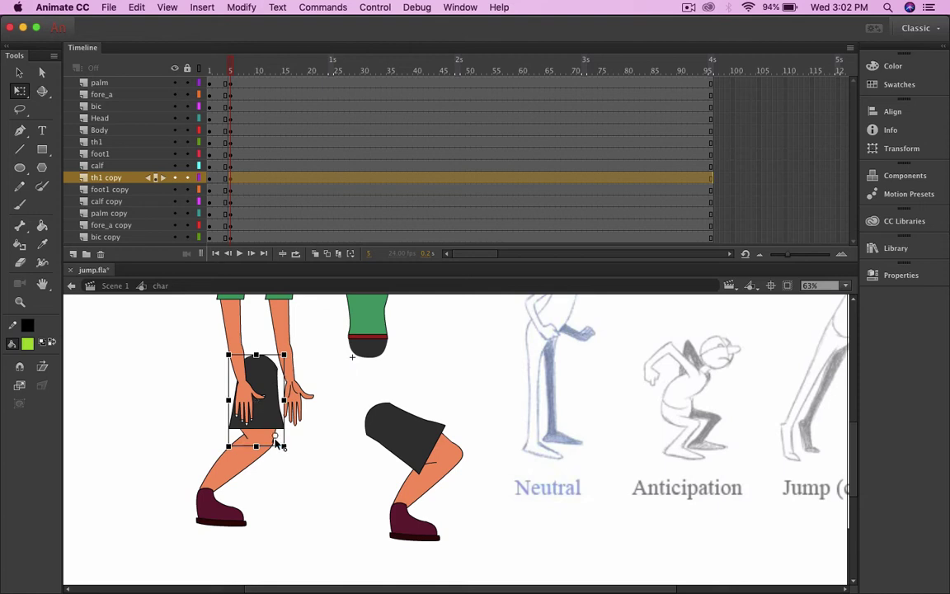
{"action": "left_click_drag", "start_coordinate": [297, 357], "coordinate": [183, 315]}
{"action": "left_click_drag", "start_coordinate": [233, 440], "coordinate": [226, 421]}
{"action": "scroll", "coordinate": [246, 436], "scroll_direction": "up", "scroll_amount": 4}
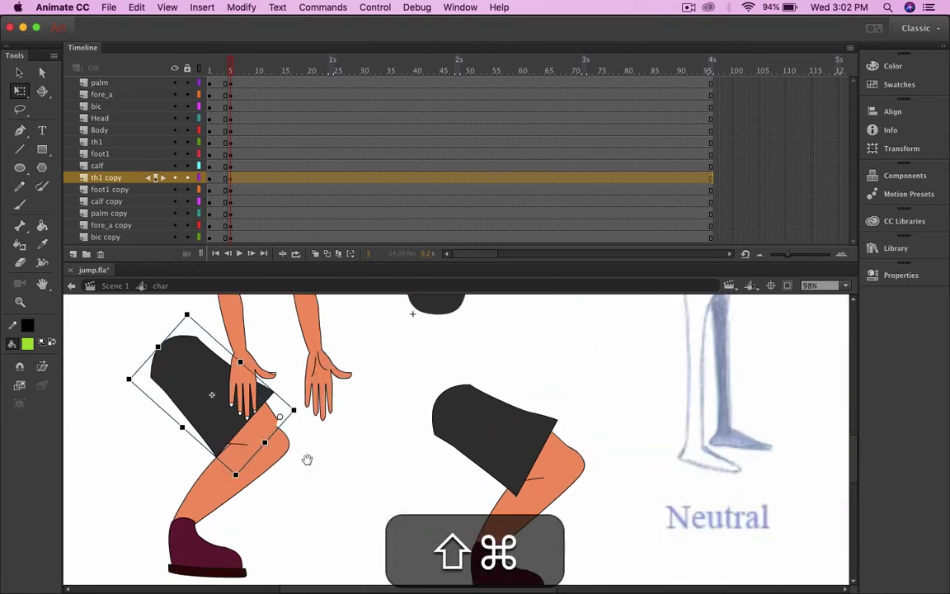
{"action": "left_click_drag", "start_coordinate": [307, 459], "coordinate": [409, 441]}
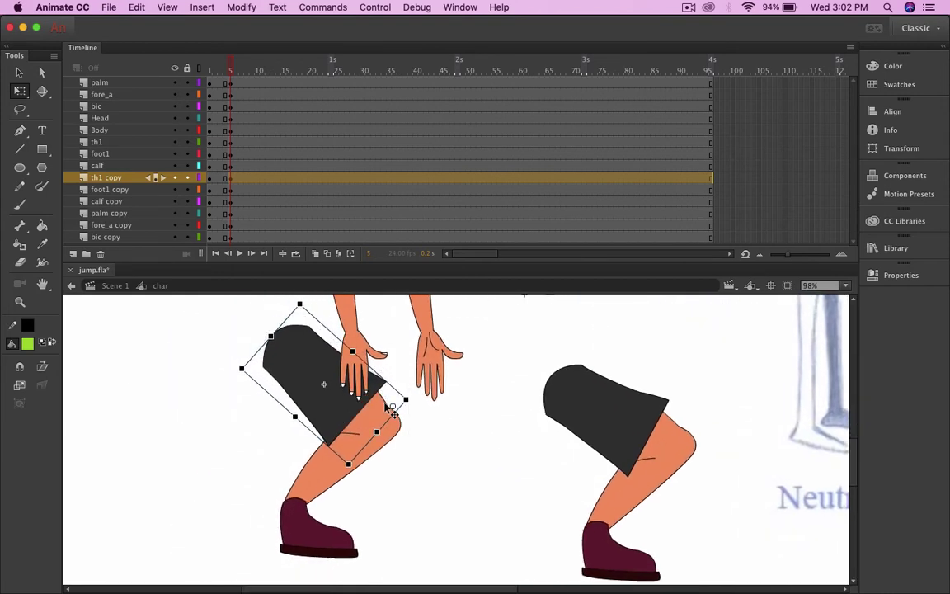
{"action": "left_click_drag", "start_coordinate": [238, 370], "coordinate": [217, 403]}
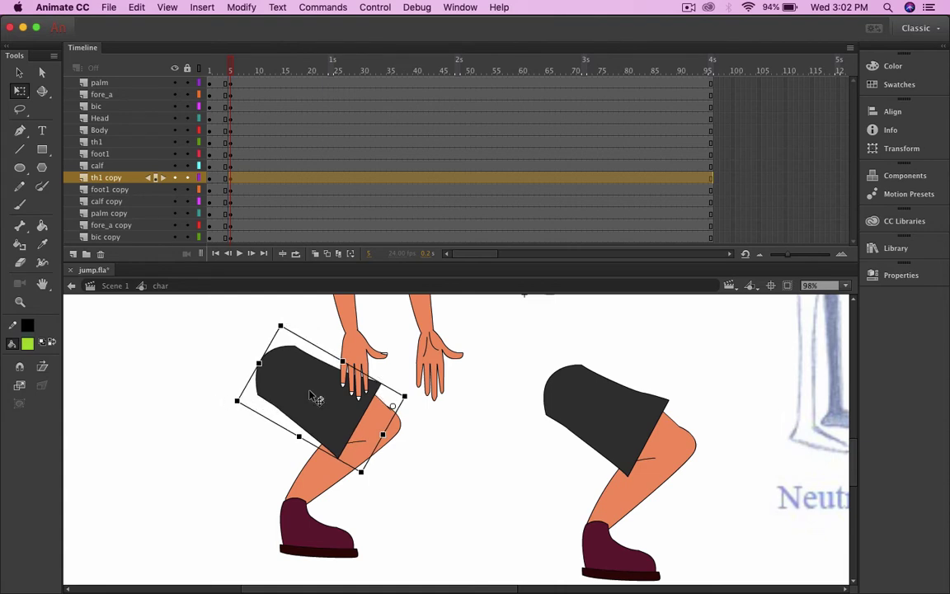
Step: Nudge the far thigh slightly up and backward so it joins the far calf cleanly at the knee
{"action": "key", "text": "Up"}
{"action": "key", "text": "Up"}
{"action": "key", "text": "Left"}
{"action": "key", "text": "Left"}
{"action": "key", "text": "Left"}
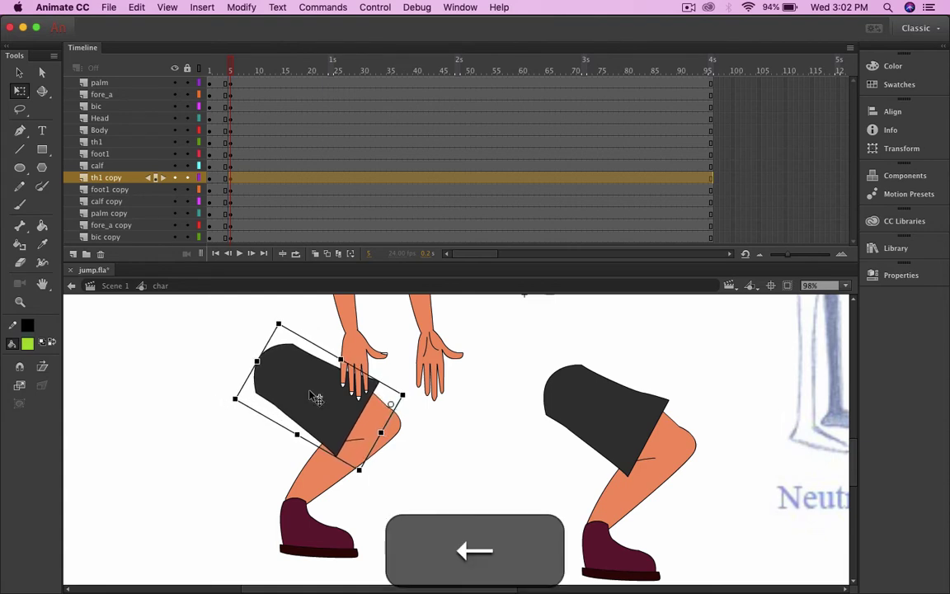
{"action": "key", "text": "Right"}
{"action": "key", "text": "Up"}
{"action": "key", "text": "Left"}
{"action": "key", "text": "Left"}
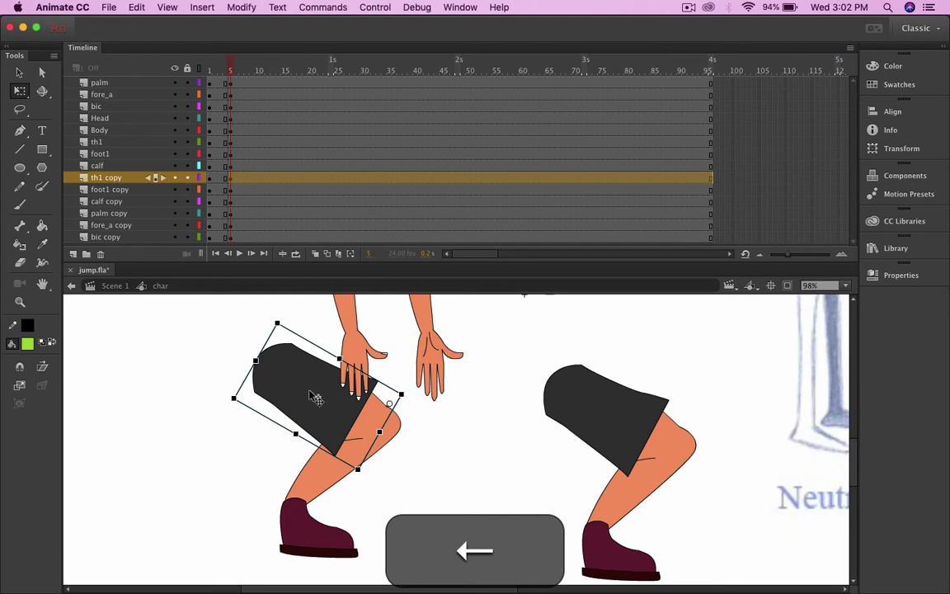
{"action": "key", "text": "Up"}
{"action": "key", "text": "Left"}
{"action": "key", "text": "Left"}
{"action": "key", "text": "Left"}
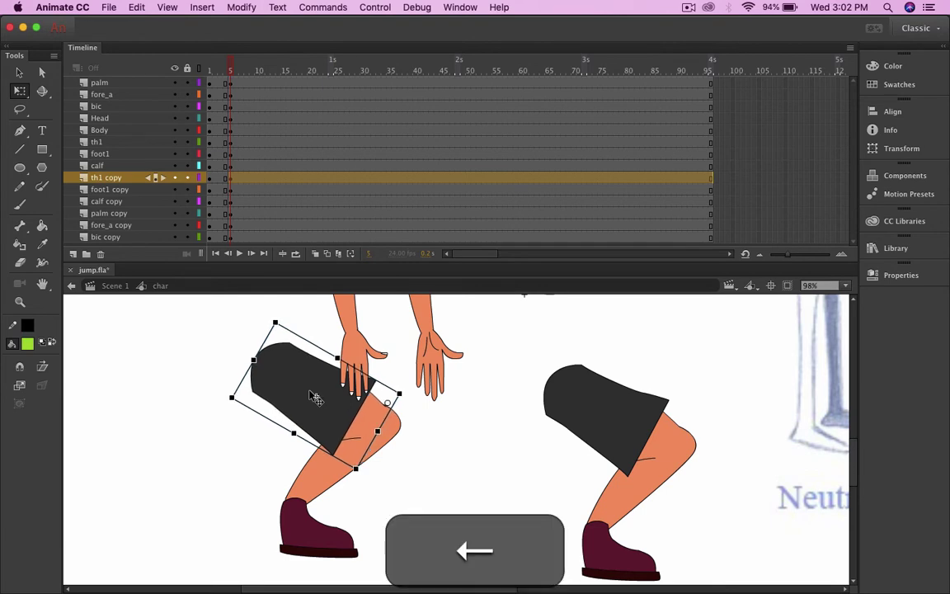
Step: Select the whole far leg and move it behind the near leg, slightly forward and higher
{"action": "scroll", "coordinate": [481, 427], "scroll_direction": "down", "scroll_amount": 5}
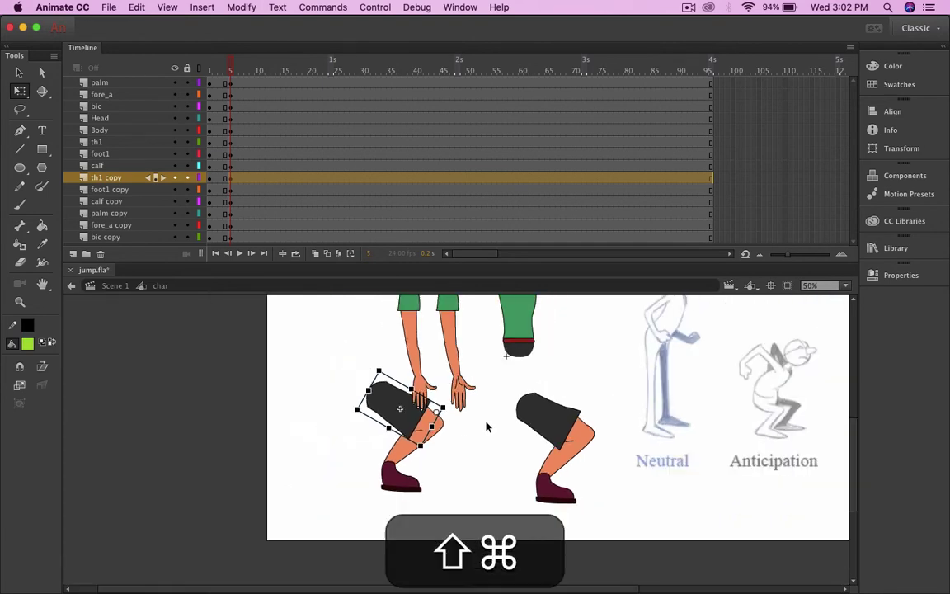
{"action": "key", "text": "shift+super+equal"}
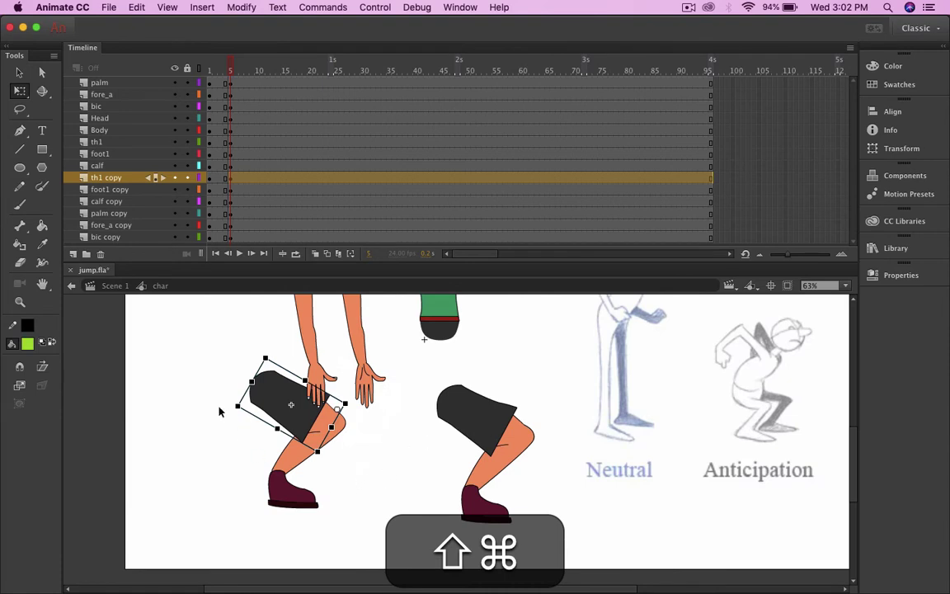
{"action": "left_click_drag", "start_coordinate": [212, 399], "coordinate": [487, 439]}
{"action": "left_click", "coordinate": [577, 527]}
Step: Lower the torso onto the top of the thighs and rotate it forward around the waist into the crouched lean
{"action": "scroll", "coordinate": [577, 522], "scroll_direction": "down", "scroll_amount": 2}
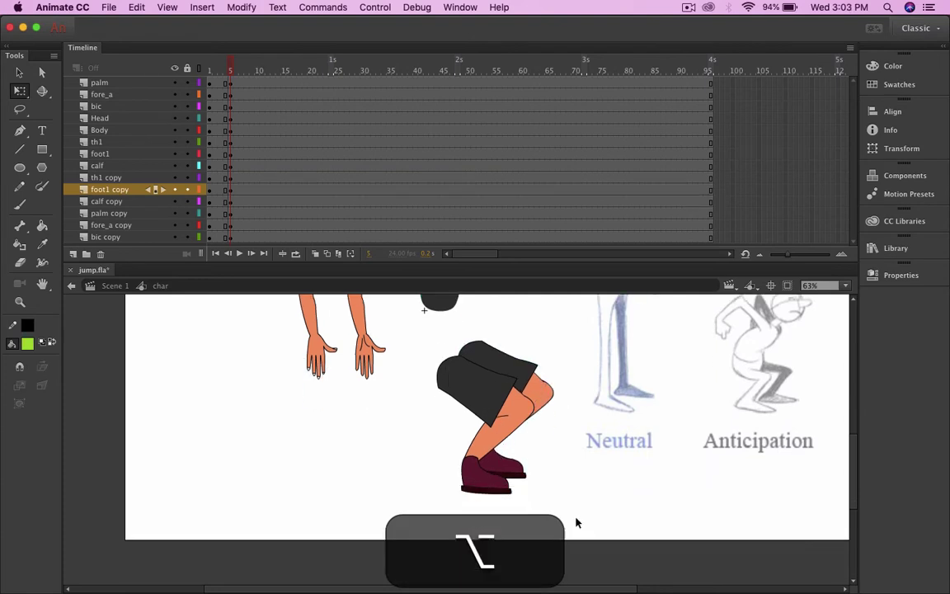
{"action": "scroll", "coordinate": [576, 520], "scroll_direction": "down", "scroll_amount": 2}
{"action": "scroll", "coordinate": [576, 520], "scroll_direction": "up", "scroll_amount": 4}
{"action": "scroll", "coordinate": [571, 511], "scroll_direction": "down", "scroll_amount": 3}
{"action": "scroll", "coordinate": [571, 510], "scroll_direction": "up", "scroll_amount": 1}
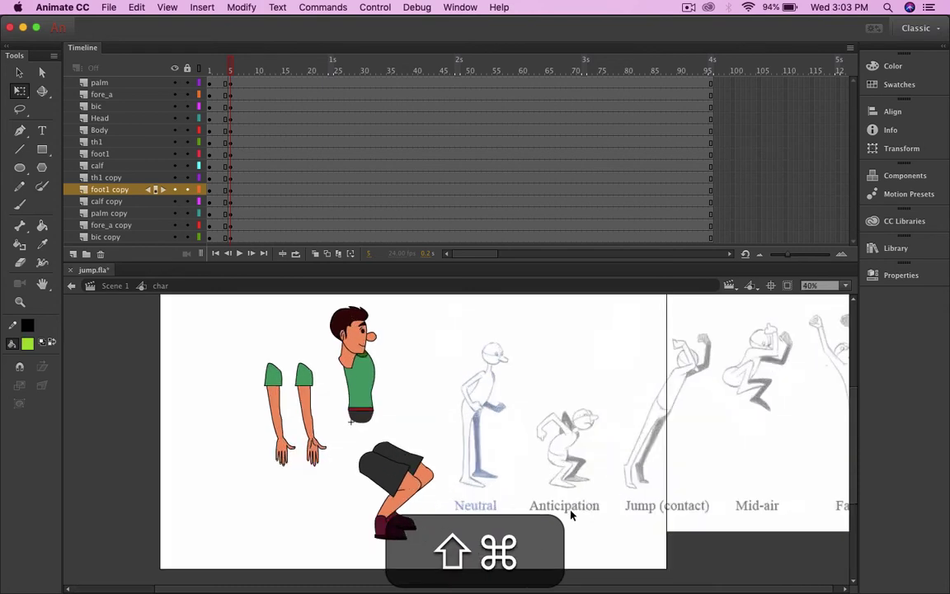
{"action": "left_click_drag", "start_coordinate": [468, 413], "coordinate": [498, 386]}
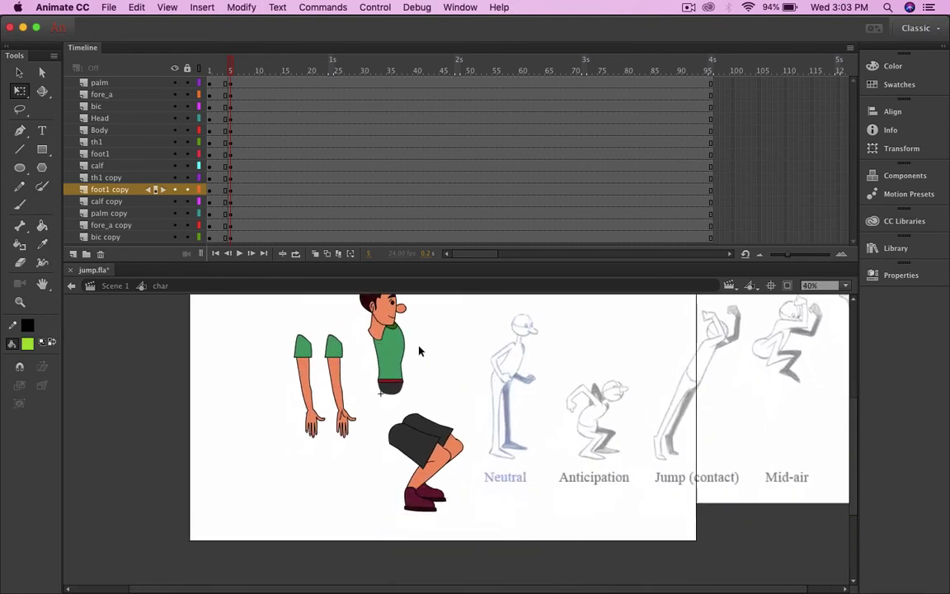
{"action": "left_click", "coordinate": [391, 355]}
{"action": "left_click_drag", "start_coordinate": [404, 361], "coordinate": [404, 403]}
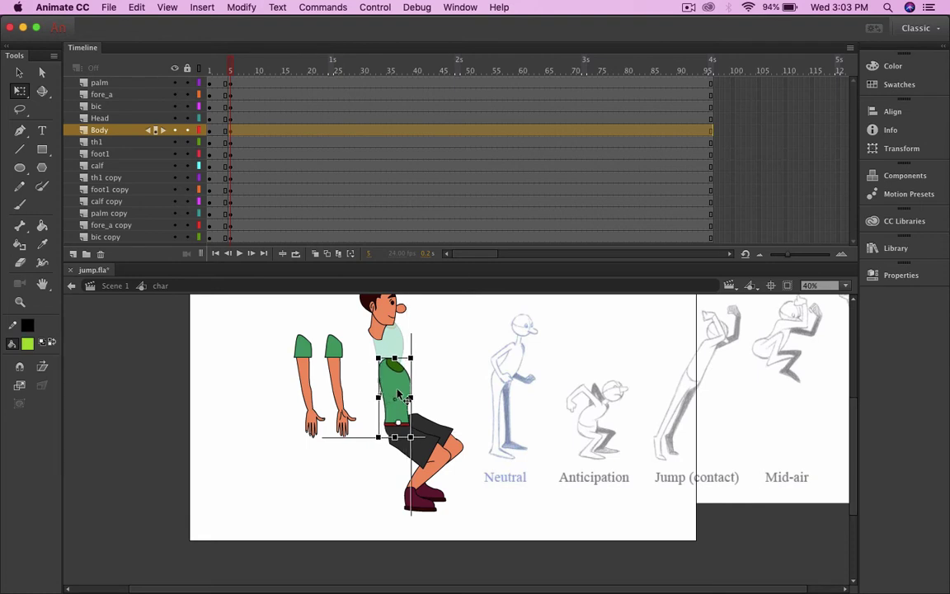
{"action": "left_click_drag", "start_coordinate": [418, 357], "coordinate": [453, 381]}
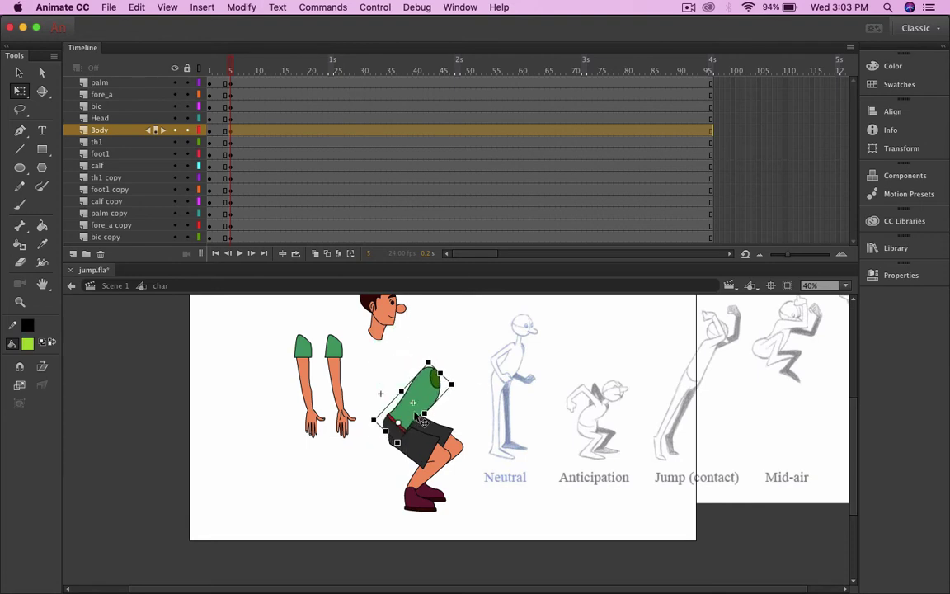
Step: Shift the leaning torso slightly up and forward over the thighs
{"action": "scroll", "coordinate": [418, 420], "scroll_direction": "up", "scroll_amount": 3}
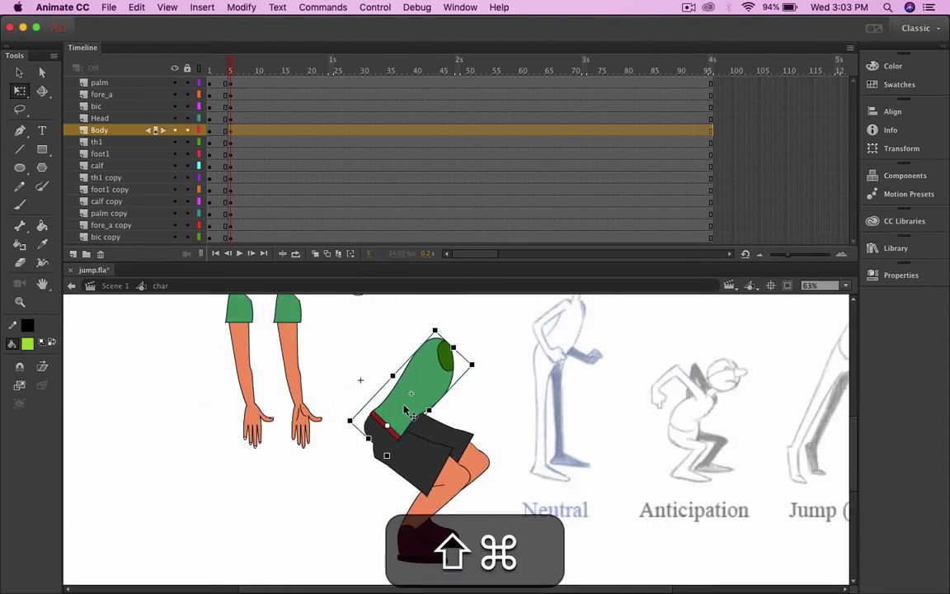
{"action": "left_click_drag", "start_coordinate": [405, 410], "coordinate": [427, 393]}
{"action": "scroll", "coordinate": [427, 393], "scroll_direction": "down", "scroll_amount": 1}
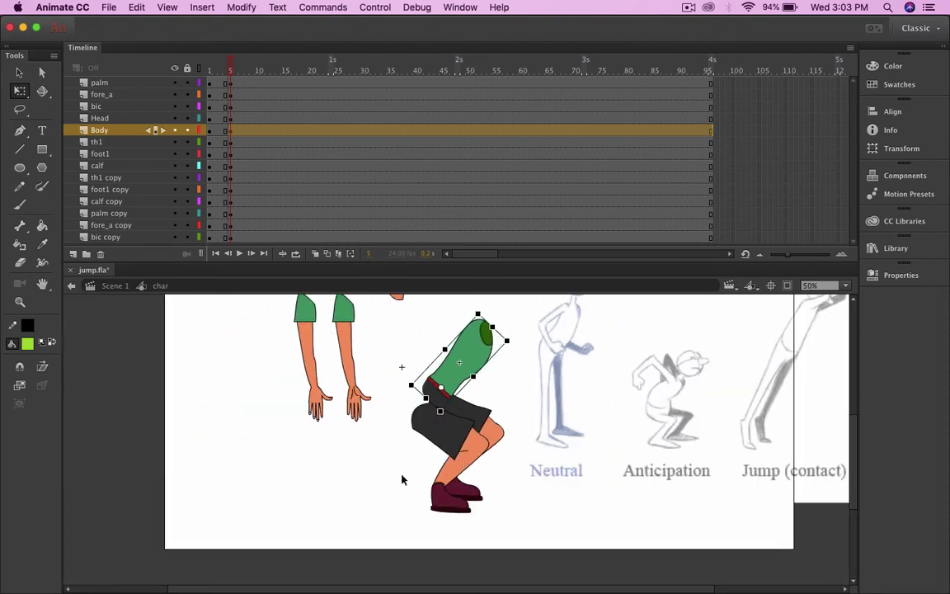
Step: Inside the Body symbol, reshape the dark hip area downward and bulge its back edge to cover the gap to the near thigh
{"action": "scroll", "coordinate": [491, 396], "scroll_direction": "up", "scroll_amount": 3}
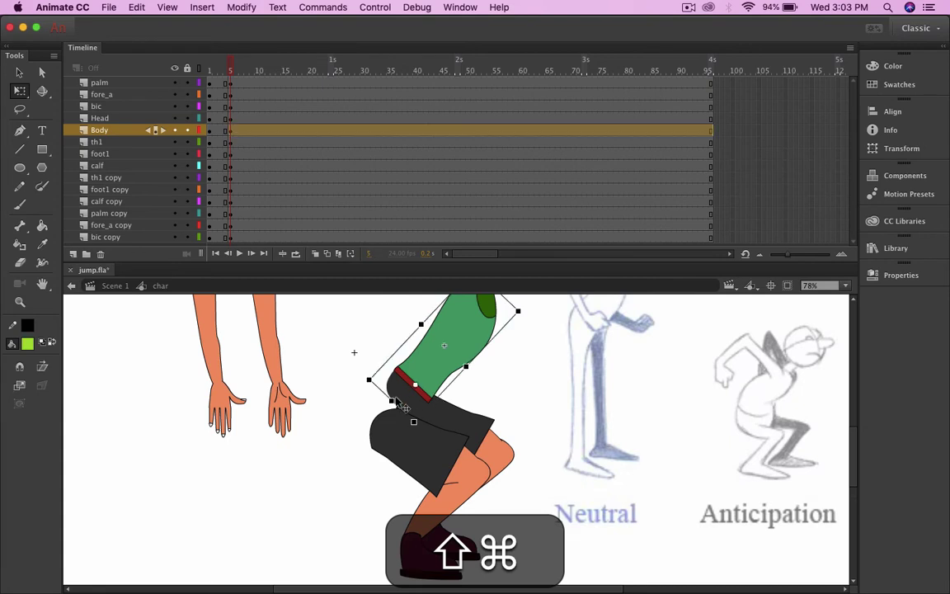
{"action": "double_click", "coordinate": [405, 400]}
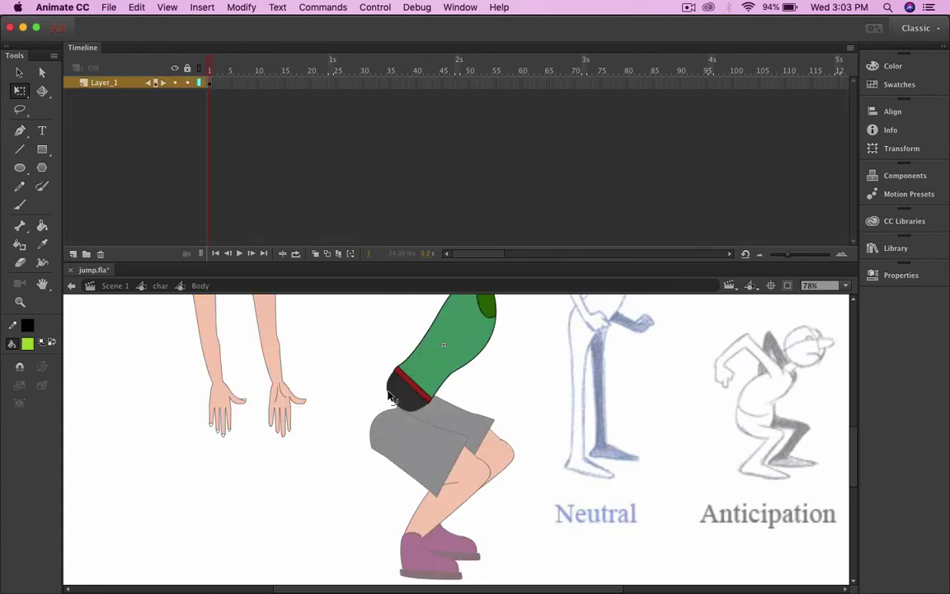
{"action": "left_click_drag", "start_coordinate": [392, 396], "coordinate": [404, 450]}
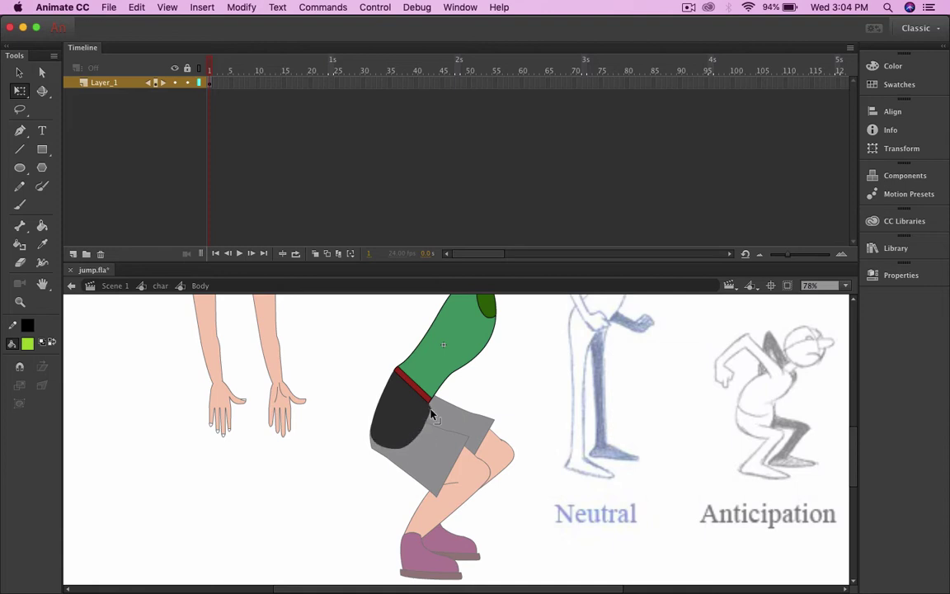
{"action": "left_click_drag", "start_coordinate": [380, 401], "coordinate": [375, 398]}
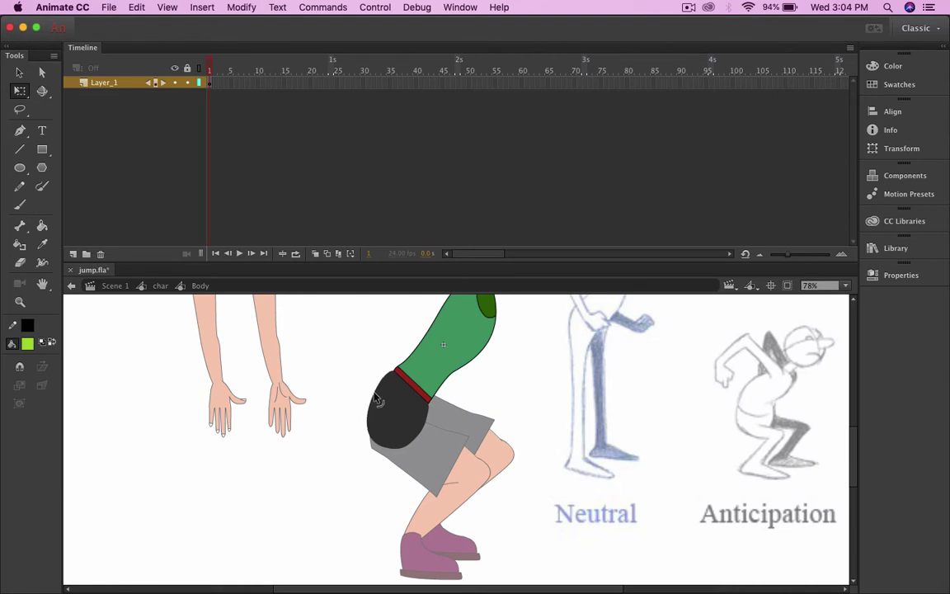
{"action": "double_click", "coordinate": [463, 397]}
{"action": "left_click", "coordinate": [355, 476]}
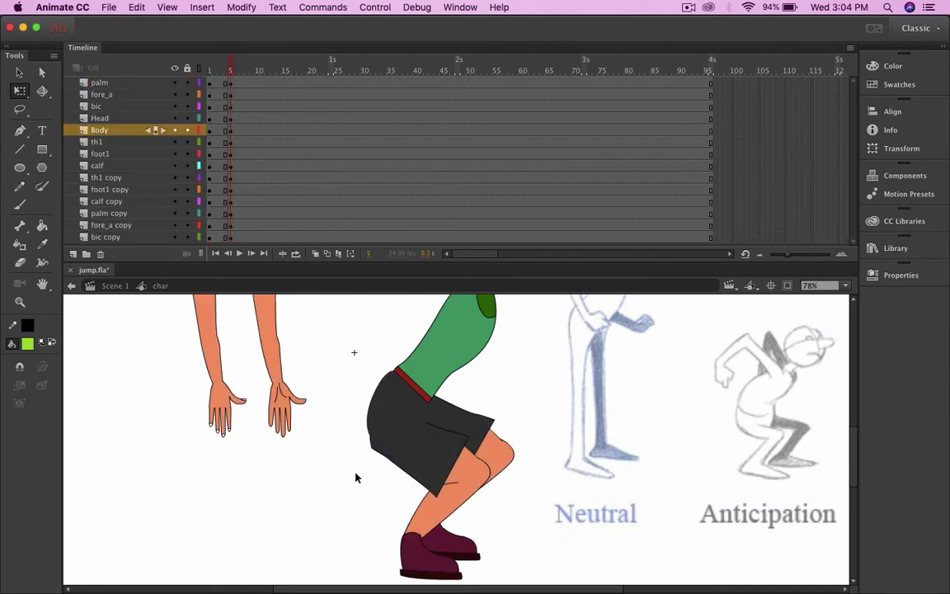
Step: Nudge the near thigh up and slightly forward so its back edge flows smoothly from the reshaped hips
{"action": "scroll", "coordinate": [483, 397], "scroll_direction": "down", "scroll_amount": 3}
{"action": "scroll", "coordinate": [425, 379], "scroll_direction": "up", "scroll_amount": 5}
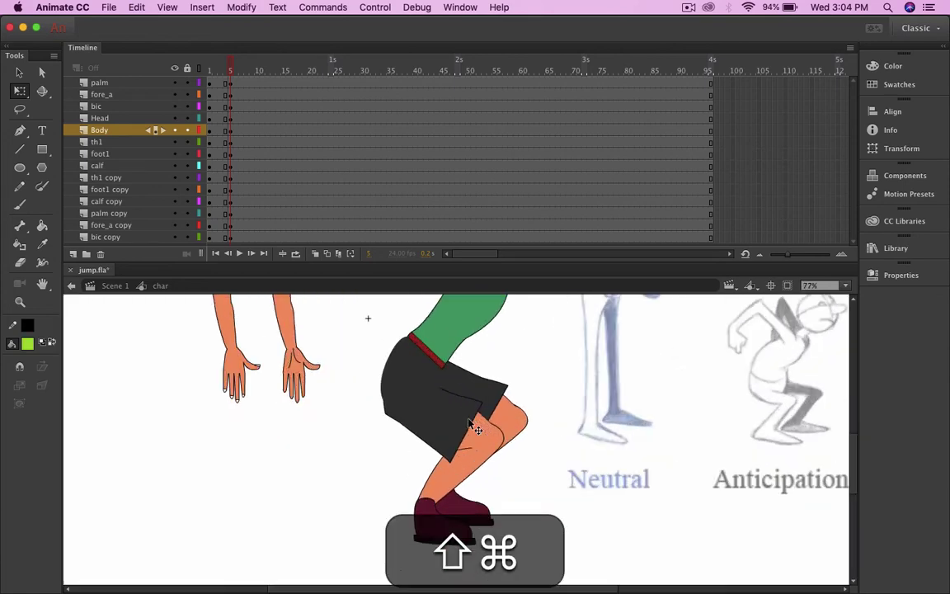
{"action": "left_click", "coordinate": [388, 392]}
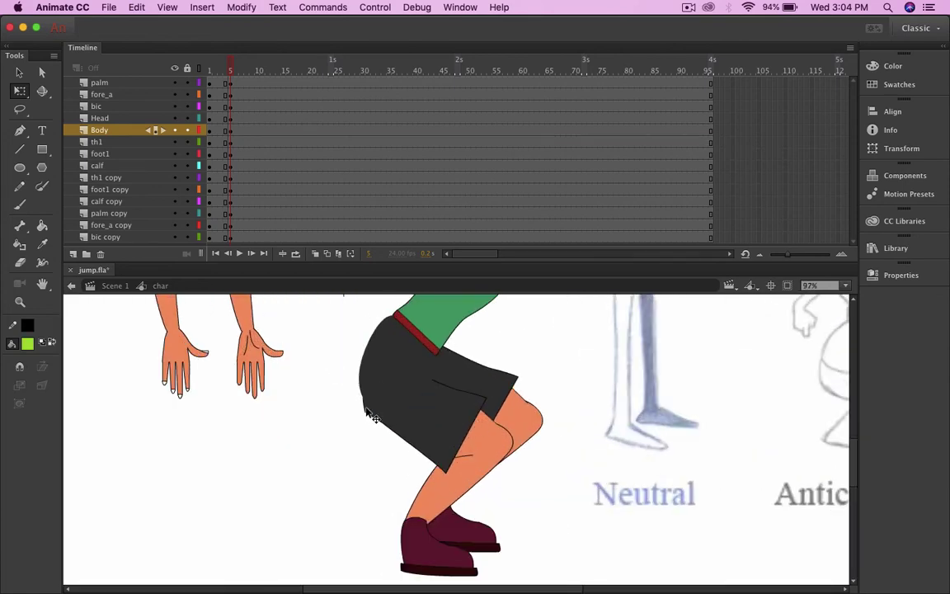
{"action": "key", "text": "Up"}
{"action": "key", "text": "Up"}
{"action": "key", "text": "Up"}
{"action": "key", "text": "Up"}
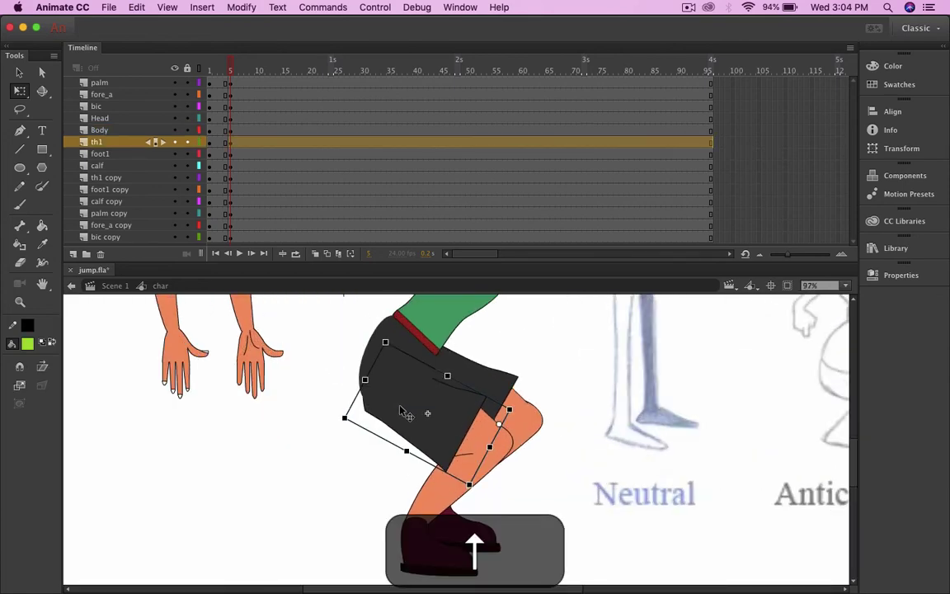
{"action": "key", "text": "Right"}
{"action": "key", "text": "Right"}
{"action": "key", "text": "Right"}
{"action": "key", "text": "Right"}
{"action": "key", "text": "Up"}
{"action": "key", "text": "Up"}
{"action": "key", "text": "Up"}
{"action": "key", "text": "Up"}
{"action": "key", "text": "Up"}
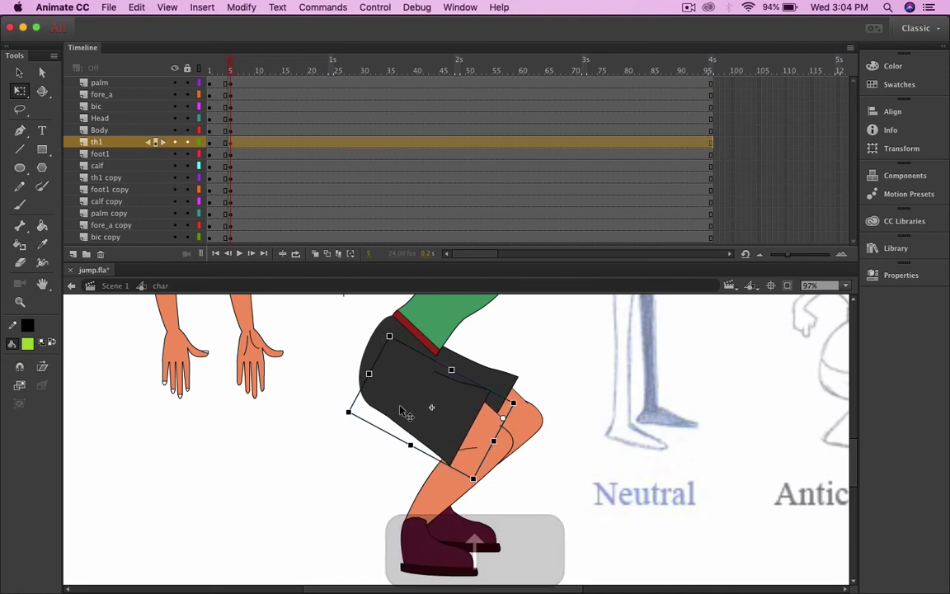
{"action": "left_click", "coordinate": [506, 473]}
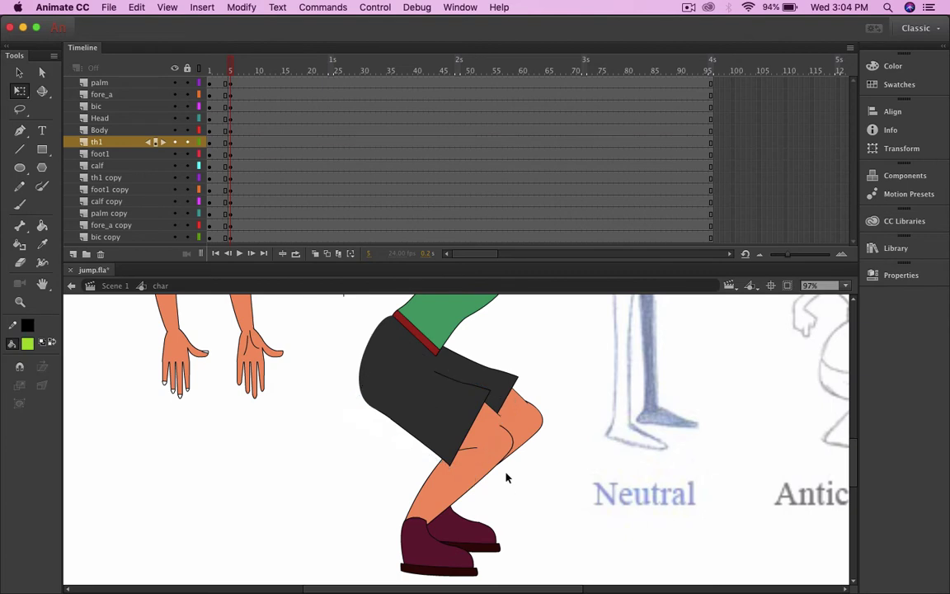
Step: Select the near calf and shoe together and nudge them up to meet the raised near thigh
{"action": "left_click", "coordinate": [497, 449]}
{"action": "left_click", "coordinate": [443, 564]}
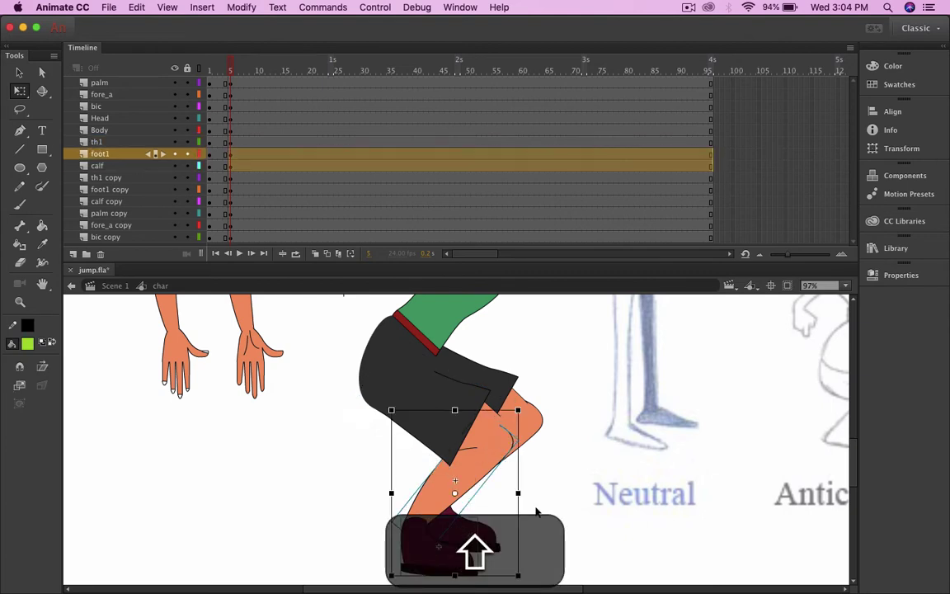
{"action": "key", "text": "shift+Up"}
{"action": "key", "text": "shift+Up"}
{"action": "key", "text": "Down"}
{"action": "key", "text": "Down"}
{"action": "key", "text": "Down"}
{"action": "key", "text": "Down"}
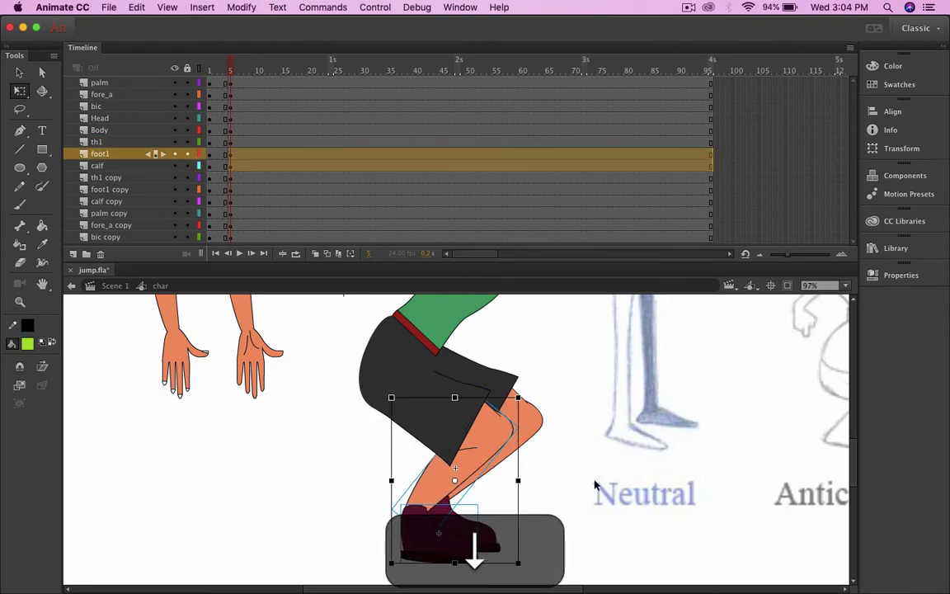
{"action": "key", "text": "Down"}
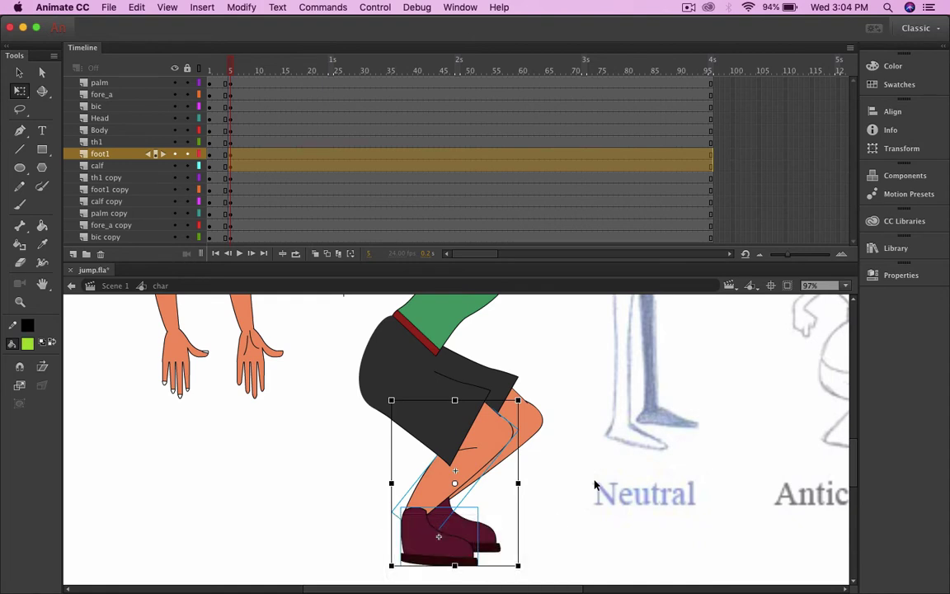
{"action": "left_click", "coordinate": [545, 392]}
Step: Place the head on the leaning torso's collar, rotate it forward around the neck, and nudge it slightly down
{"action": "scroll", "coordinate": [550, 420], "scroll_direction": "down", "scroll_amount": 5}
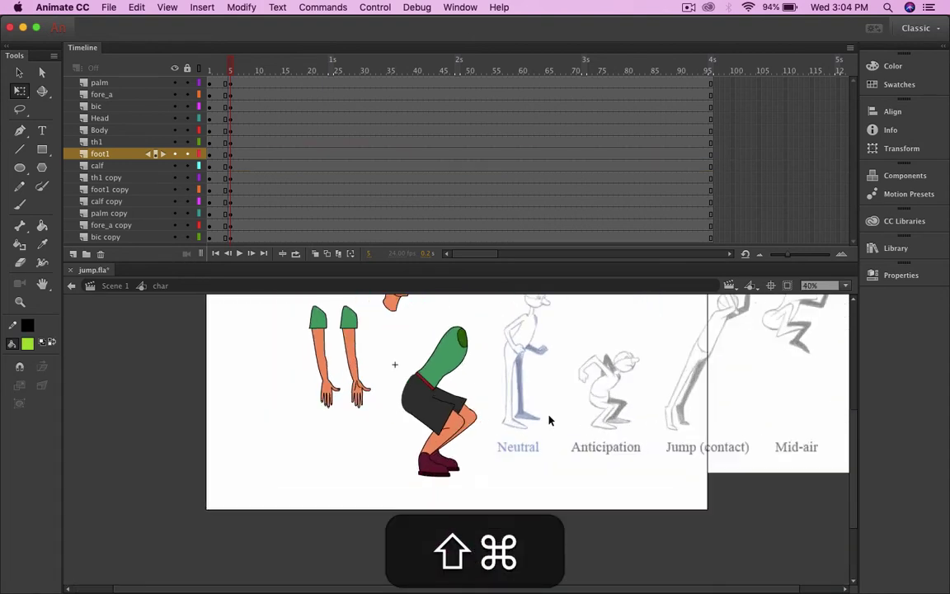
{"action": "scroll", "coordinate": [503, 389], "scroll_direction": "up", "scroll_amount": 3}
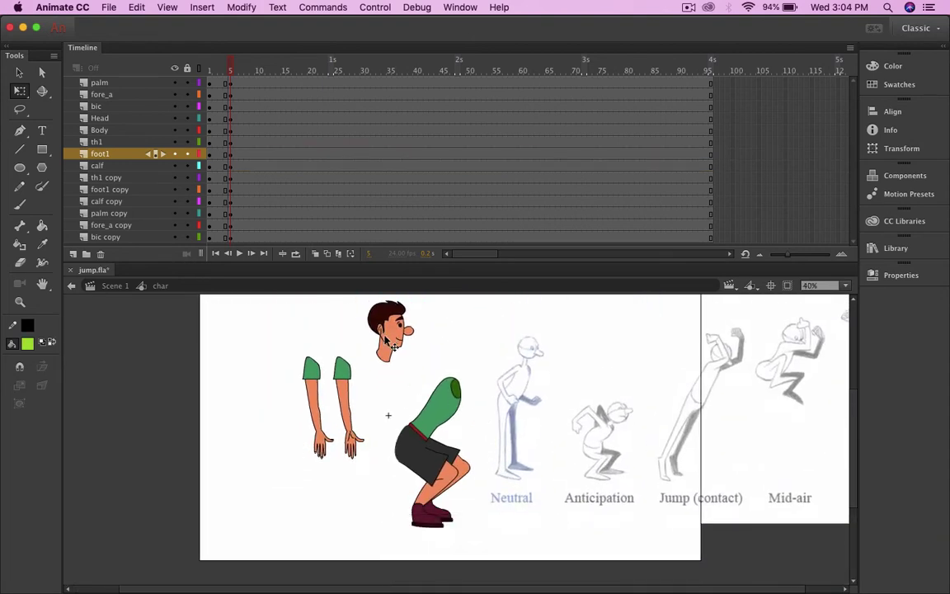
{"action": "left_click", "coordinate": [398, 334]}
{"action": "left_click_drag", "start_coordinate": [398, 335], "coordinate": [465, 363]}
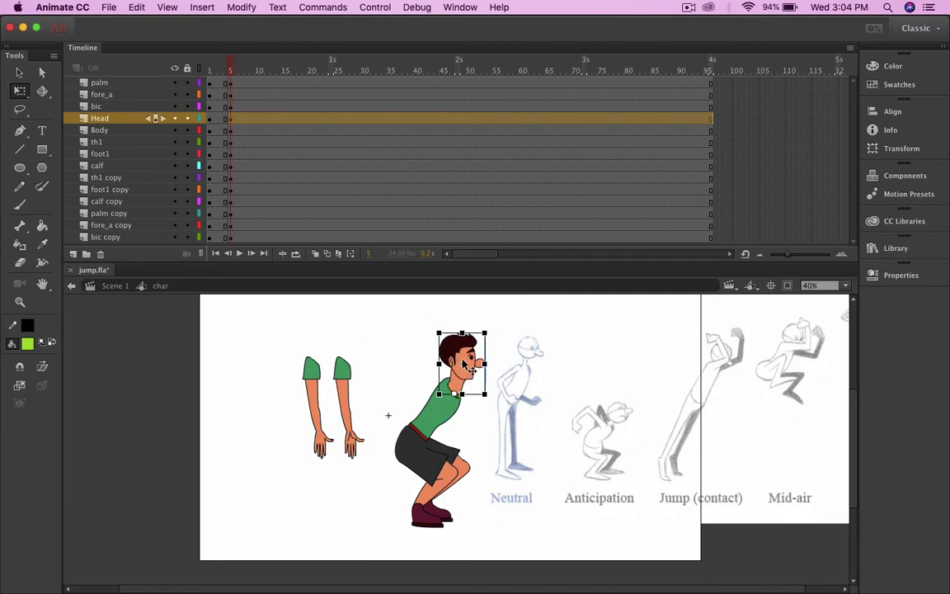
{"action": "scroll", "coordinate": [492, 366], "scroll_direction": "up", "scroll_amount": 3}
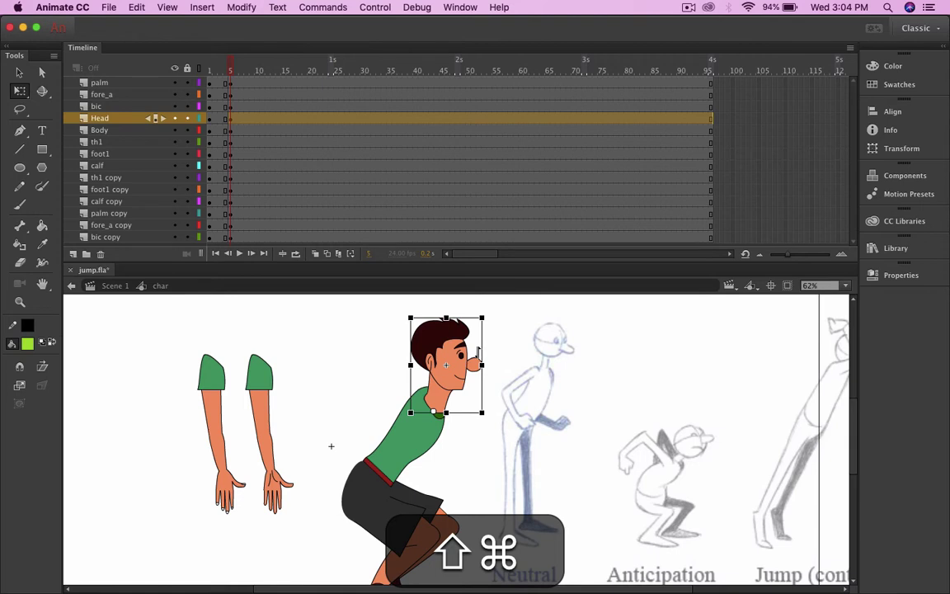
{"action": "left_click_drag", "start_coordinate": [492, 322], "coordinate": [513, 343]}
{"action": "key", "text": "shift+Down"}
{"action": "key", "text": "shift+Down"}
{"action": "key", "text": "shift+Up"}
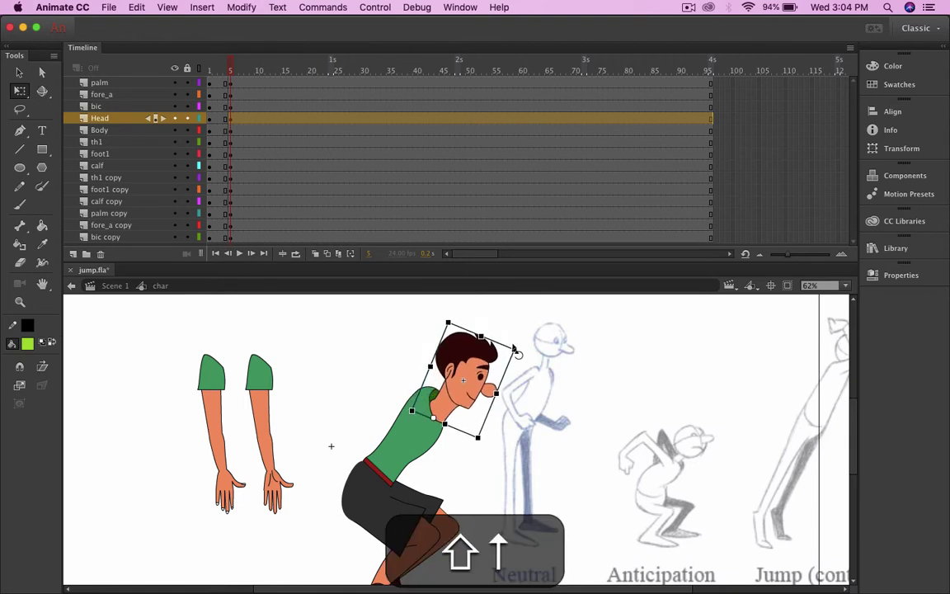
Step: Nudge the head up and slightly forward so the neck sits better in the torso's collar
{"action": "key", "text": "Up"}
{"action": "key", "text": "Right"}
{"action": "key", "text": "Up"}
{"action": "key", "text": "Up"}
{"action": "key", "text": "Up"}
{"action": "key", "text": "Up"}
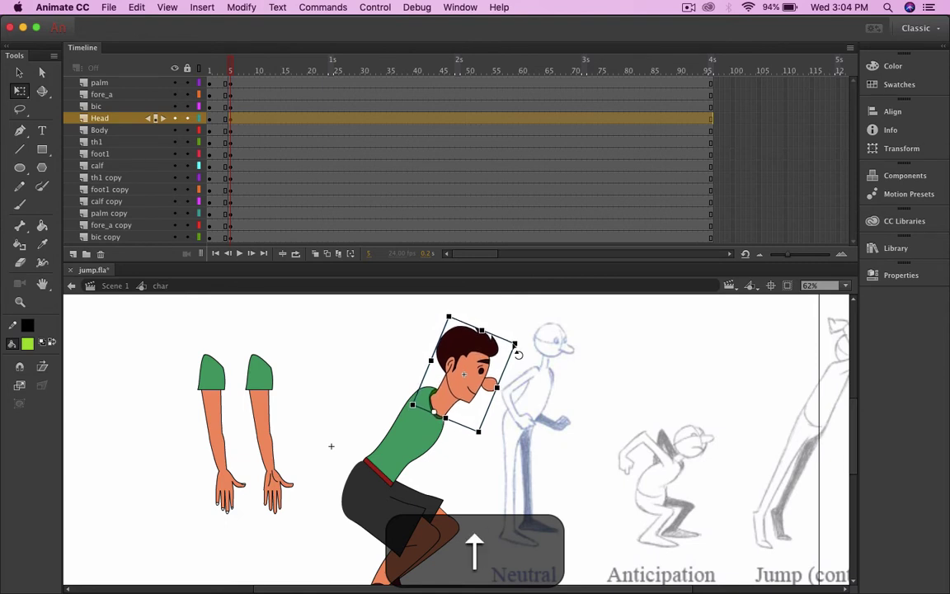
{"action": "key", "text": "Down"}
{"action": "key", "text": "Down"}
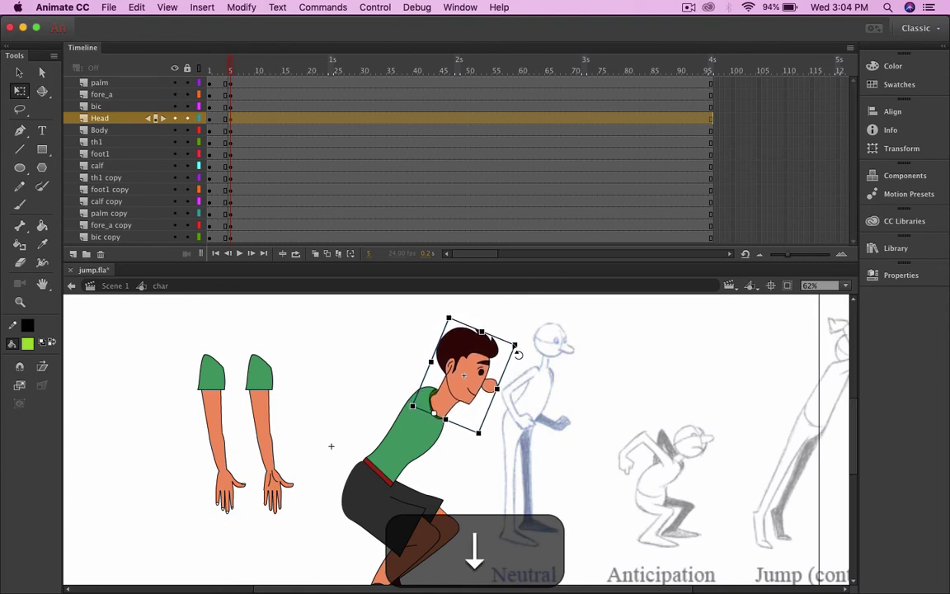
{"action": "key", "text": "Up"}
{"action": "key", "text": "Right"}
{"action": "key", "text": "Down"}
{"action": "key", "text": "Up"}
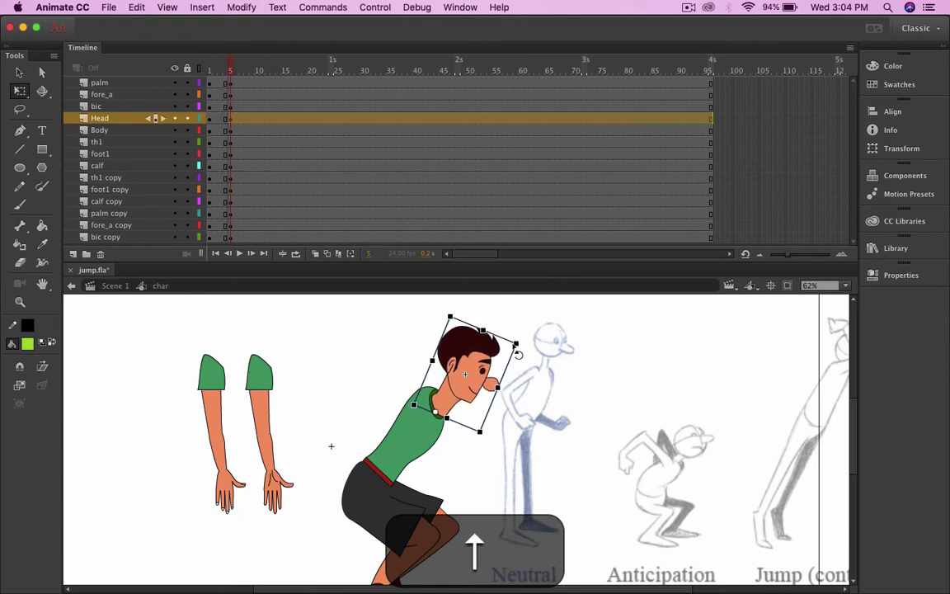
{"action": "left_click", "coordinate": [508, 466], "text": "super"}
{"action": "scroll", "coordinate": [494, 438], "scroll_direction": "down", "scroll_amount": 5}
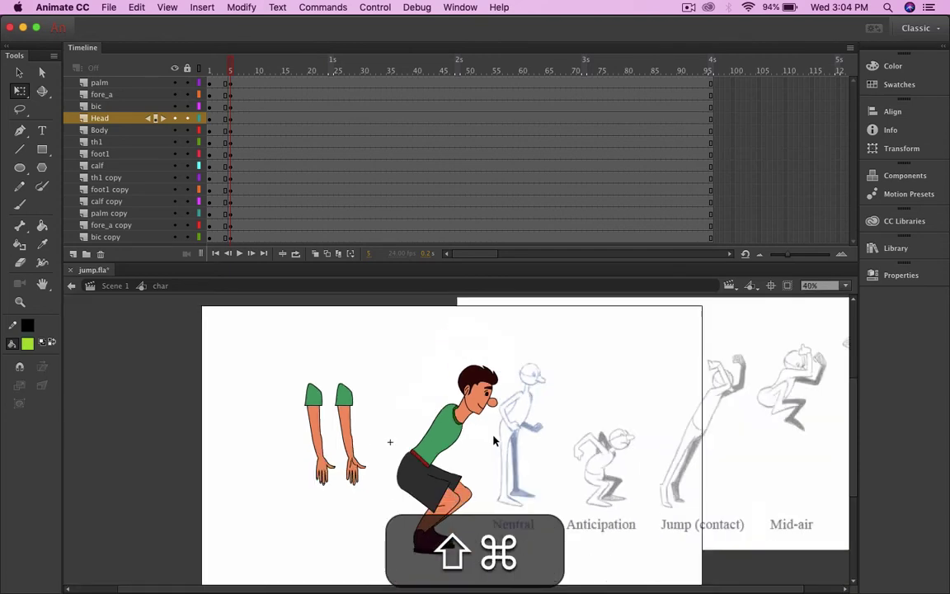
Step: Nudge the far calf slightly down and backward so its knee fits under the far thigh
{"action": "scroll", "coordinate": [494, 441], "scroll_direction": "up", "scroll_amount": 2}
{"action": "scroll", "coordinate": [493, 441], "scroll_direction": "up", "scroll_amount": 2}
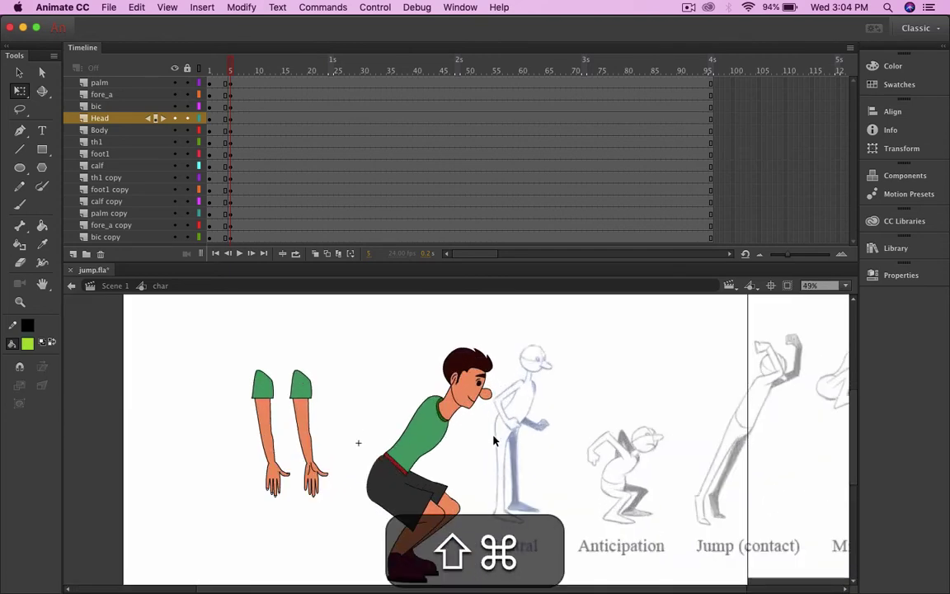
{"action": "left_click", "coordinate": [414, 474]}
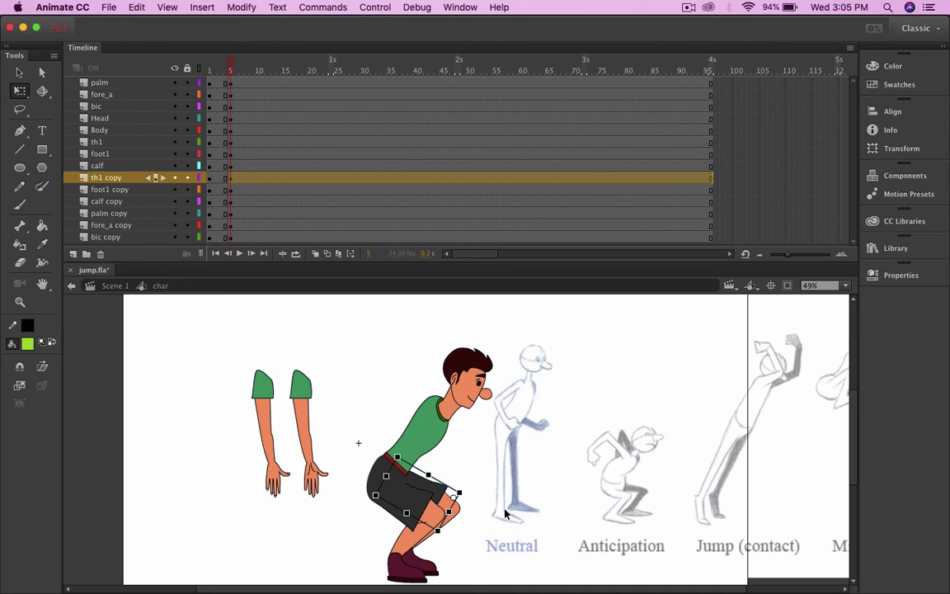
{"action": "scroll", "coordinate": [506, 514], "scroll_direction": "up", "scroll_amount": 4}
{"action": "scroll", "coordinate": [497, 515], "scroll_direction": "down", "scroll_amount": 3}
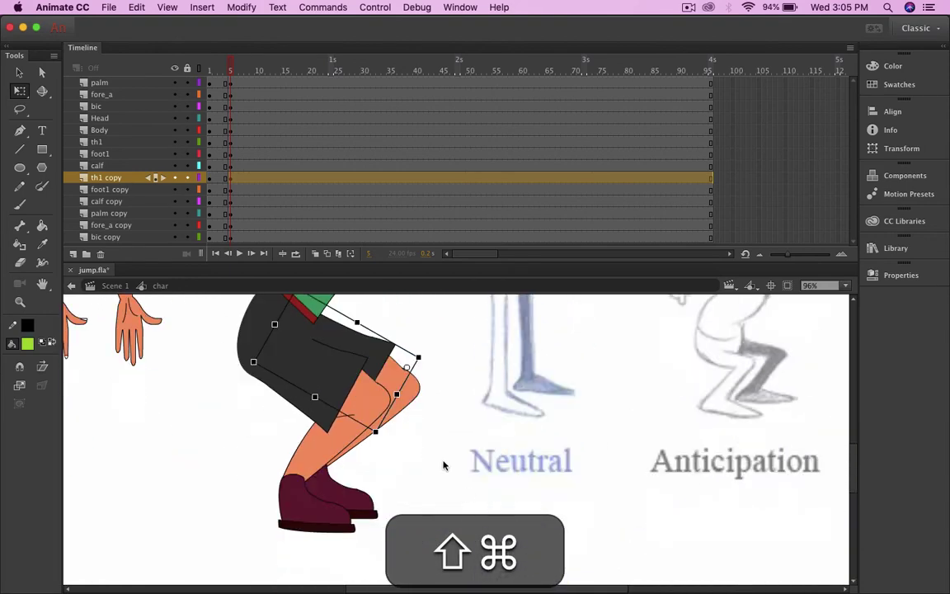
{"action": "left_click", "coordinate": [412, 387]}
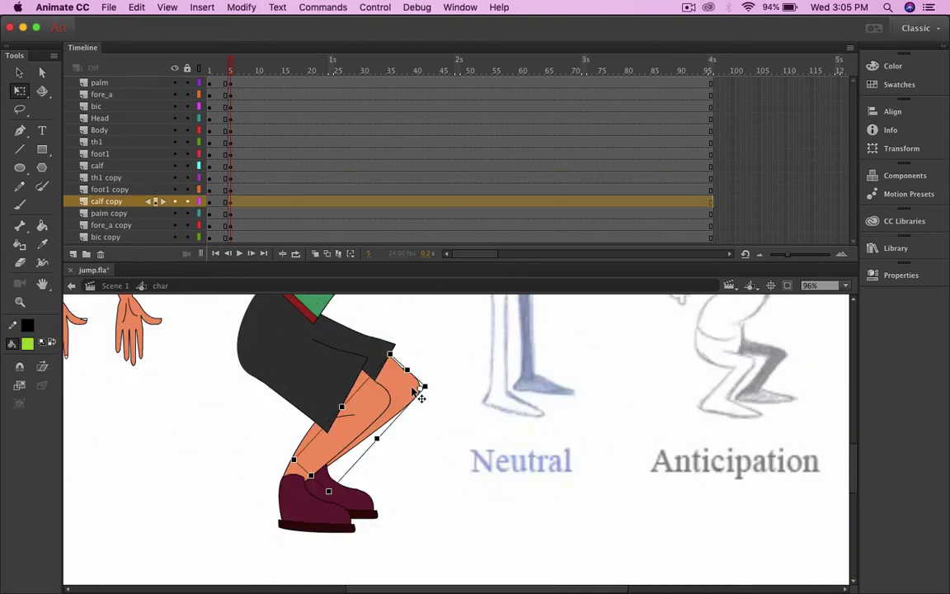
{"action": "key", "text": "Down"}
{"action": "key", "text": "Left"}
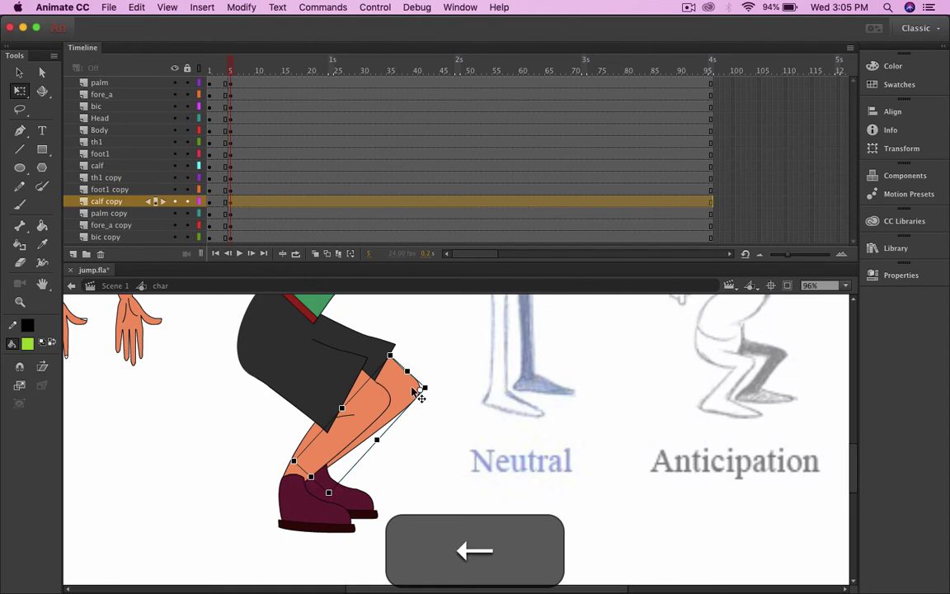
{"action": "left_click", "coordinate": [431, 461]}
Step: Select the near arm's bicep, forearm and palm together, rotate them backward around the shoulder, and place them on the torso's shoulder
{"action": "scroll", "coordinate": [435, 464], "scroll_direction": "down", "scroll_amount": 2}
{"action": "scroll", "coordinate": [435, 464], "scroll_direction": "down", "scroll_amount": 1}
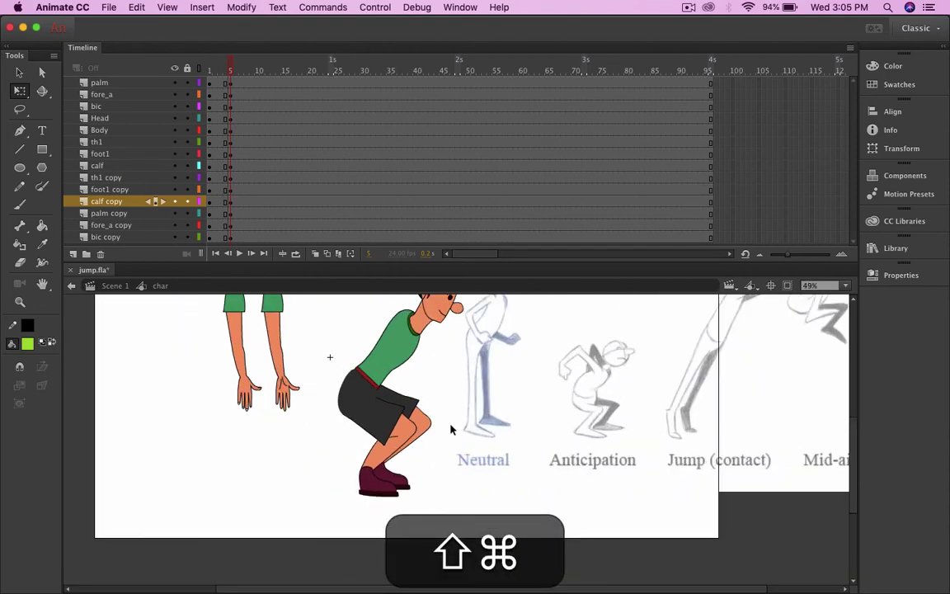
{"action": "left_click_drag", "start_coordinate": [452, 409], "coordinate": [429, 468]}
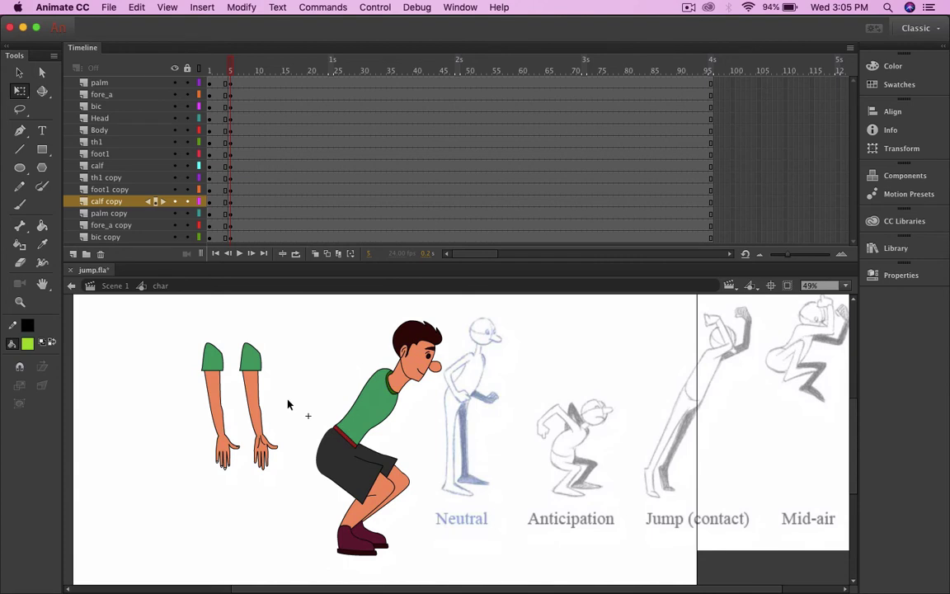
{"action": "left_click_drag", "start_coordinate": [189, 338], "coordinate": [223, 473]}
{"action": "left_click_drag", "start_coordinate": [216, 393], "coordinate": [307, 347]}
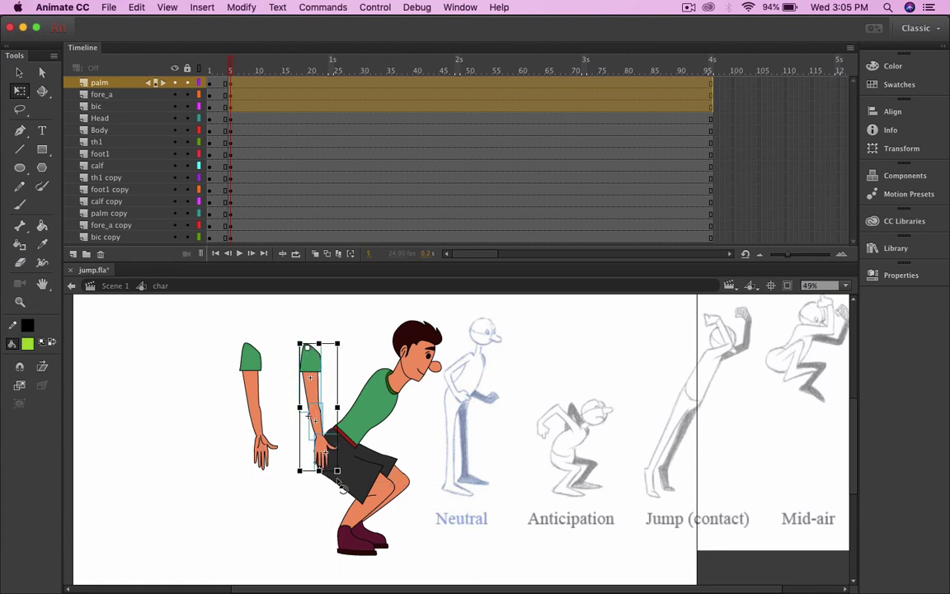
{"action": "mouse_move", "coordinate": [349, 484]}
{"action": "left_mouse_down"}
{"action": "mouse_move", "coordinate": [242, 471]}
{"action": "mouse_move", "coordinate": [173, 389]}
{"action": "left_mouse_up"}
{"action": "left_click_drag", "start_coordinate": [294, 360], "coordinate": [369, 391]}
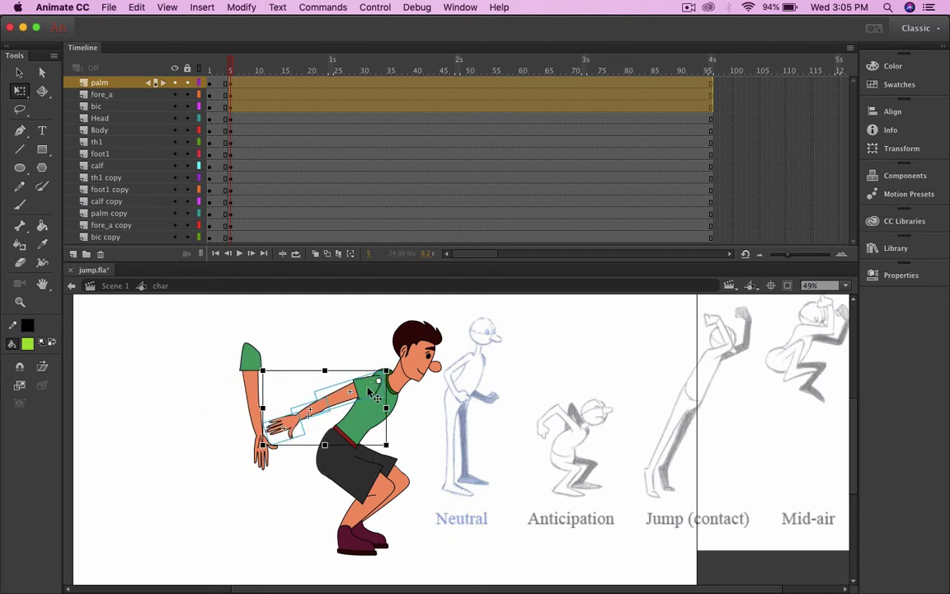
Step: Nudge the near arm up on the shoulder and rotate it around the shoulder until it points almost horizontally backward
{"action": "key", "text": "Up"}
{"action": "key", "text": "Up"}
{"action": "key", "text": "Up"}
{"action": "key", "text": "Up"}
{"action": "key", "text": "Up"}
{"action": "key", "text": "Up"}
{"action": "key", "text": "Up"}
{"action": "key", "text": "Up"}
{"action": "key", "text": "Up"}
{"action": "key", "text": "Up"}
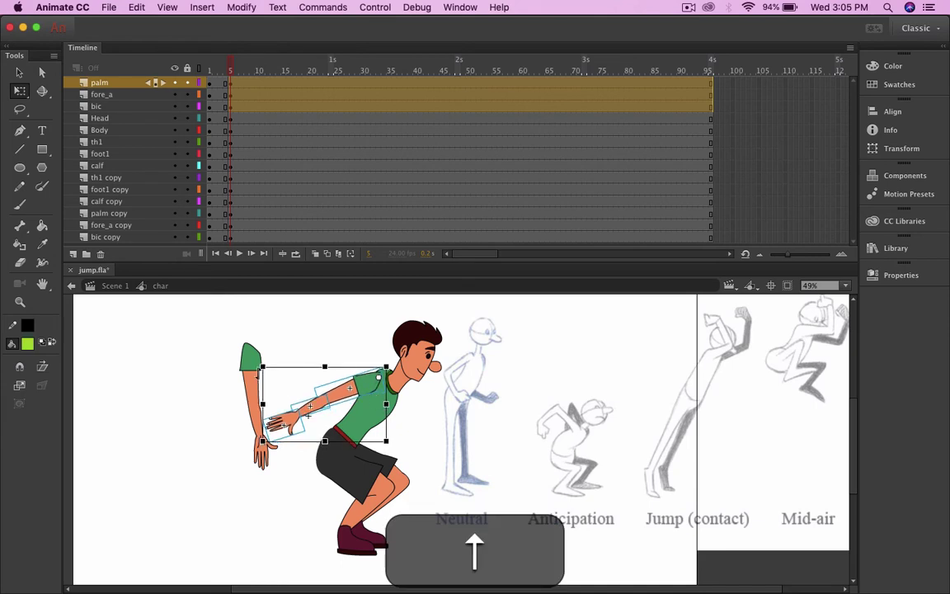
{"action": "left_click_drag", "start_coordinate": [259, 364], "coordinate": [255, 323]}
{"action": "left_click", "coordinate": [333, 316]}
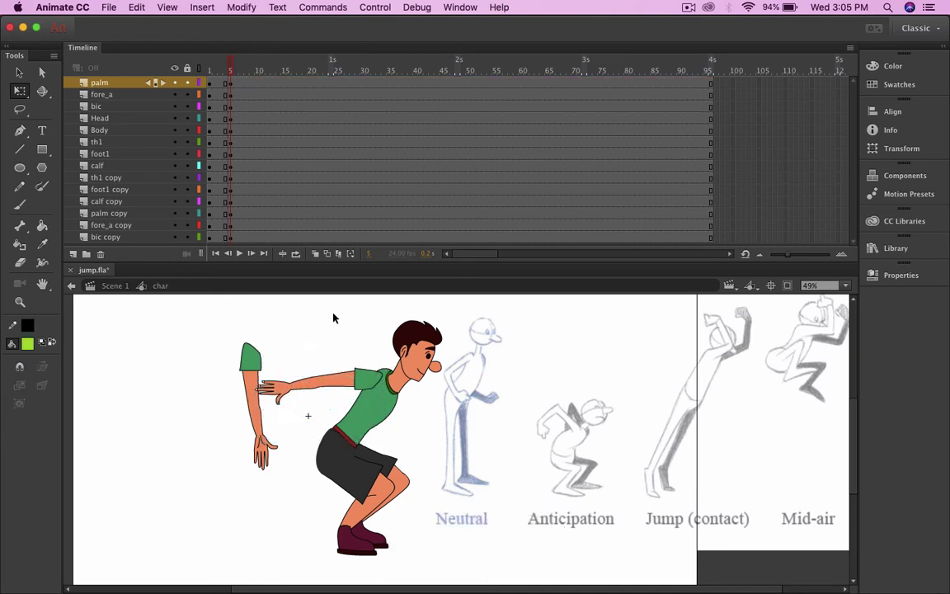
Step: Bend the near elbow by rotating the forearm and palm together downward, and fit them to the end of the upper arm
{"action": "left_click", "coordinate": [303, 388]}
{"action": "left_click", "coordinate": [288, 398], "text": "shift"}
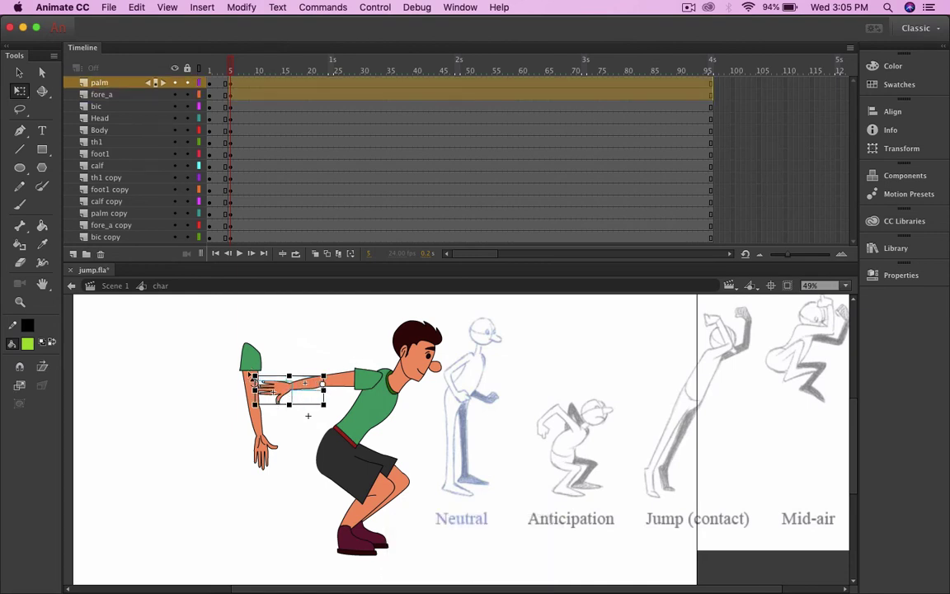
{"action": "scroll", "coordinate": [324, 394], "scroll_direction": "up", "scroll_amount": 5}
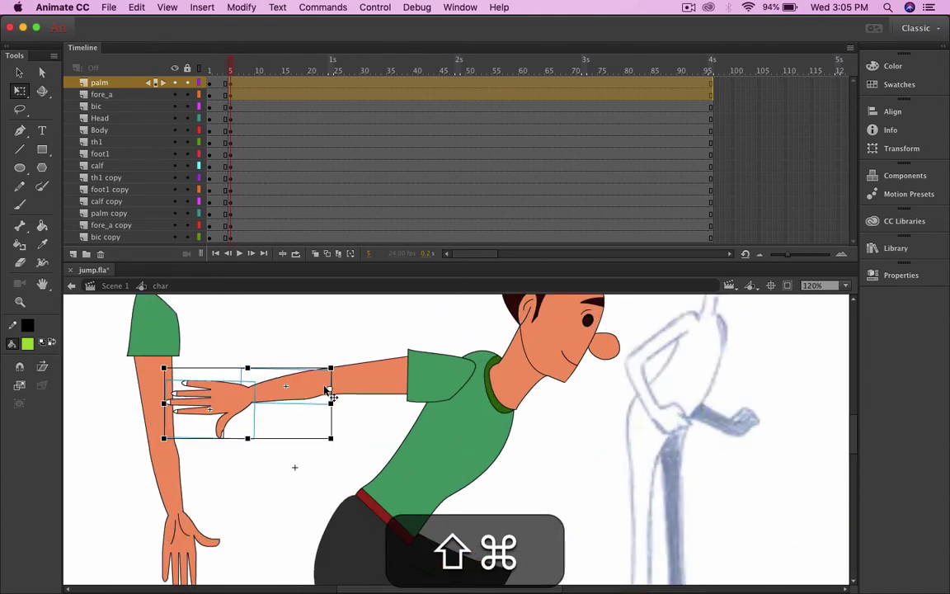
{"action": "left_click_drag", "start_coordinate": [330, 392], "coordinate": [331, 368]}
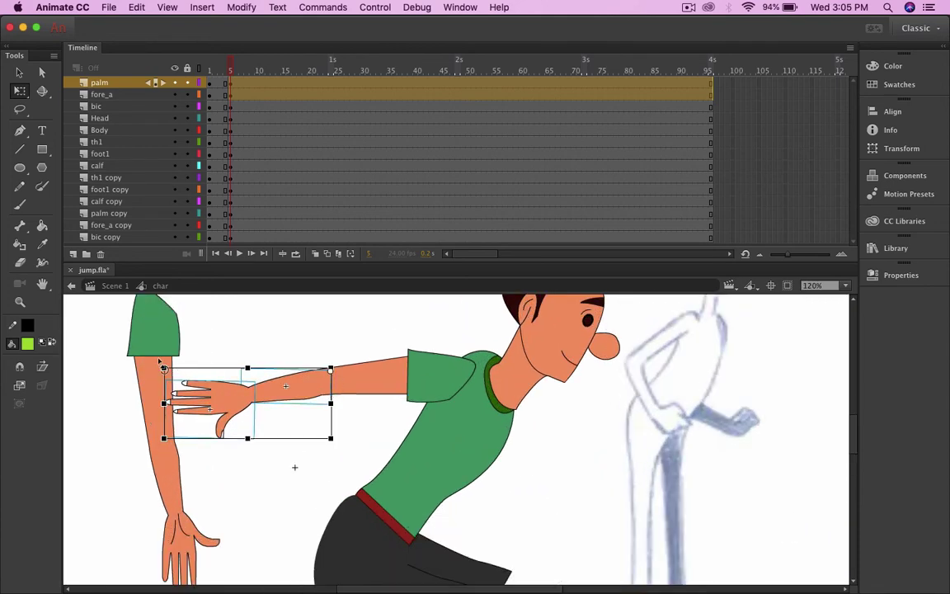
{"action": "left_click_drag", "start_coordinate": [162, 363], "coordinate": [252, 482]}
{"action": "left_click_drag", "start_coordinate": [334, 397], "coordinate": [320, 391]}
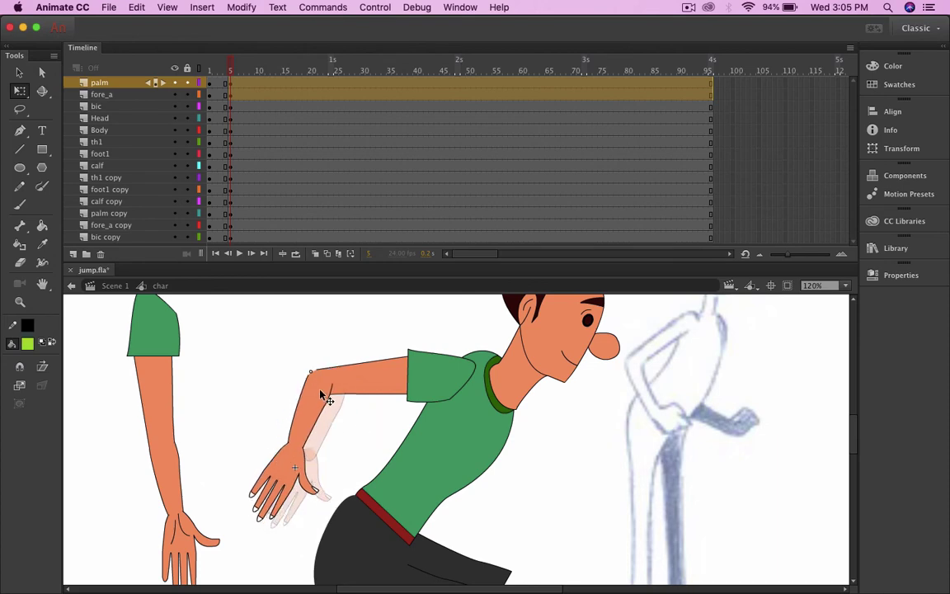
{"action": "left_click", "coordinate": [320, 397]}
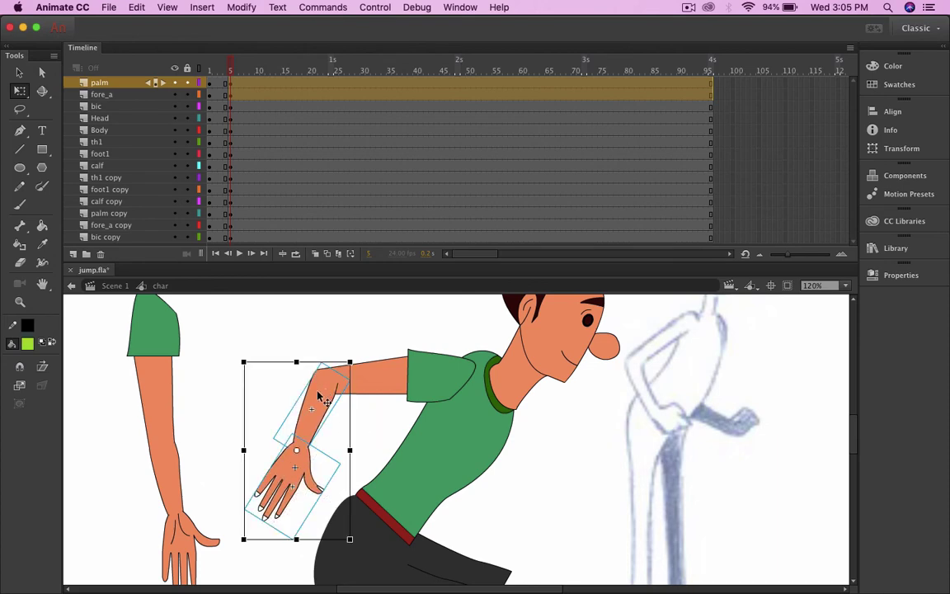
{"action": "scroll", "coordinate": [318, 395], "scroll_direction": "down", "scroll_amount": 5}
{"action": "scroll", "coordinate": [317, 395], "scroll_direction": "up", "scroll_amount": 2}
{"action": "left_click", "coordinate": [316, 348]}
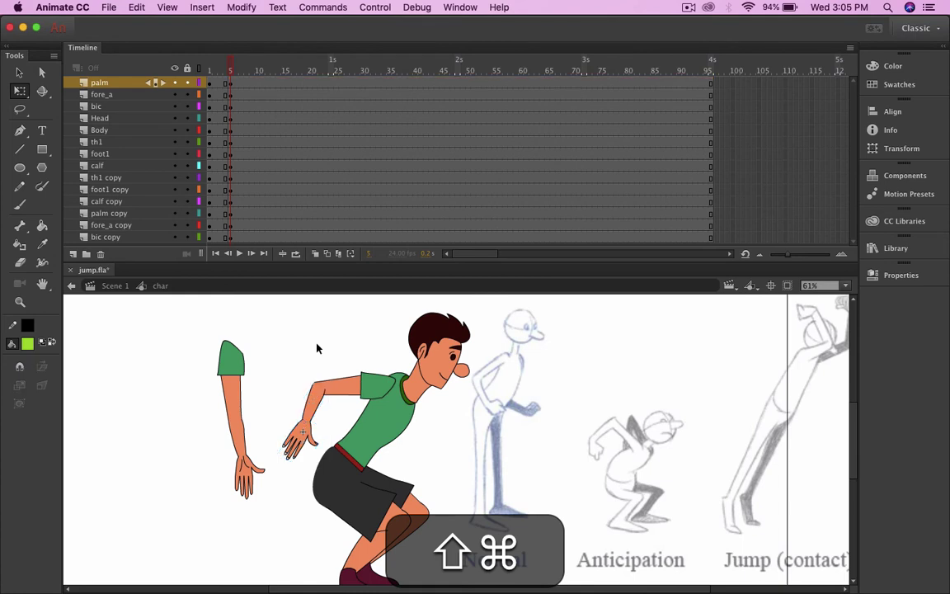
Step: Select the whole far arm, set its pivot at the shoulder, rotate it backward, and place it behind the torso's shoulder
{"action": "left_click_drag", "start_coordinate": [206, 345], "coordinate": [258, 506]}
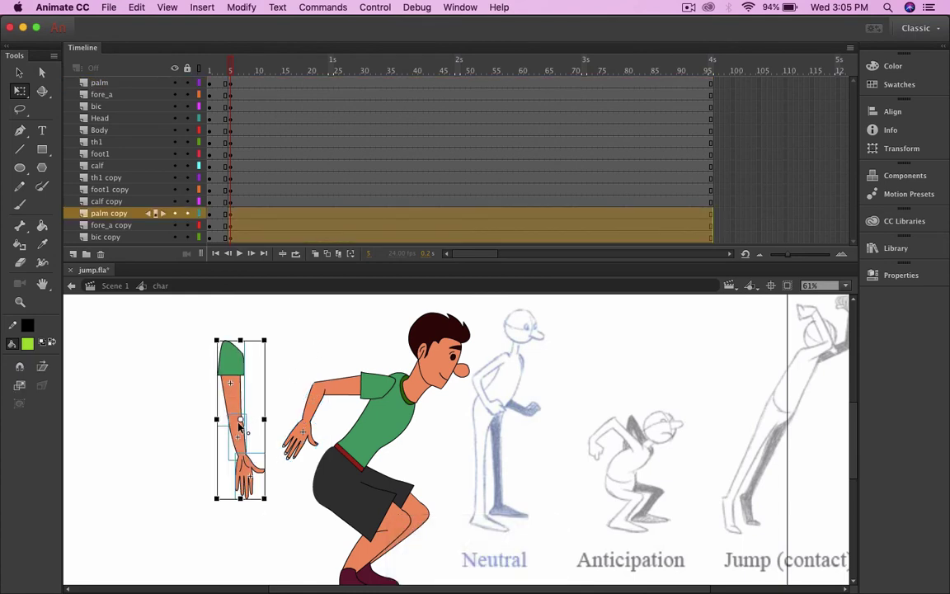
{"action": "left_click_drag", "start_coordinate": [240, 419], "coordinate": [228, 343]}
{"action": "left_click_drag", "start_coordinate": [272, 509], "coordinate": [97, 412]}
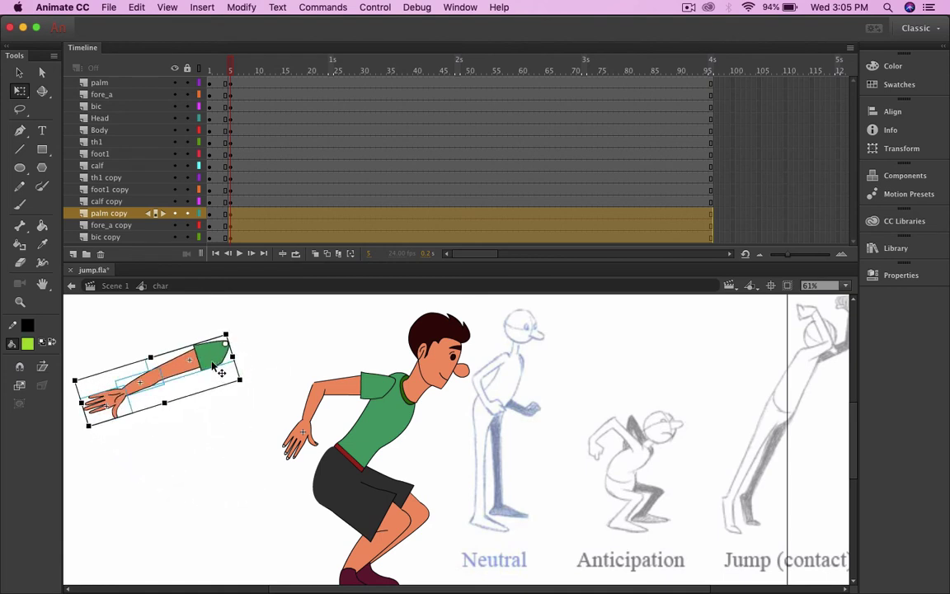
{"action": "left_click_drag", "start_coordinate": [210, 361], "coordinate": [388, 396]}
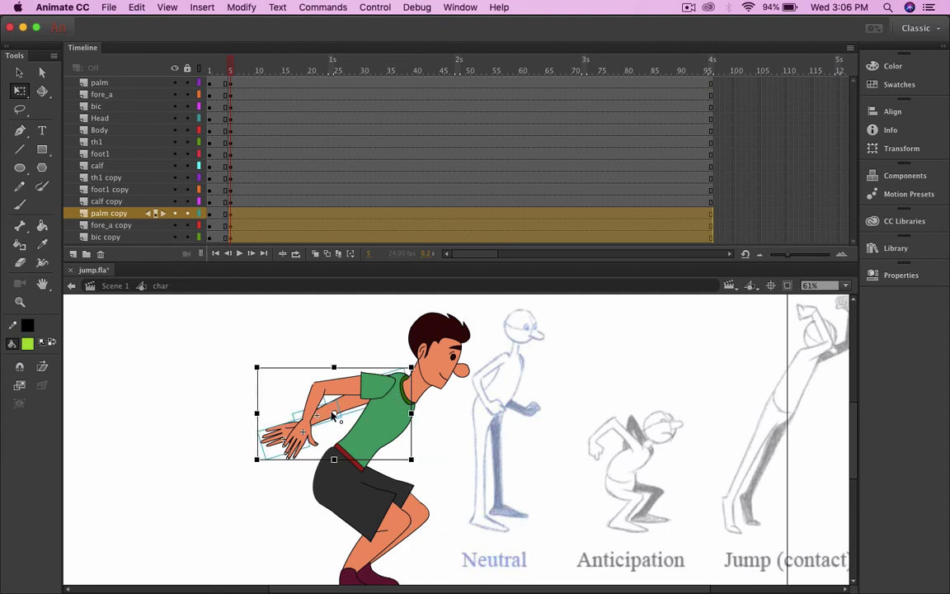
Step: Rotate the far arm upward around its shoulder so it extends behind the back above the near arm
{"action": "left_click_drag", "start_coordinate": [334, 413], "coordinate": [370, 393]}
{"action": "left_click_drag", "start_coordinate": [249, 467], "coordinate": [229, 378]}
{"action": "left_click_drag", "start_coordinate": [234, 358], "coordinate": [235, 355]}
{"action": "left_click", "coordinate": [235, 460]}
{"action": "scroll", "coordinate": [323, 406], "scroll_direction": "up", "scroll_amount": 3}
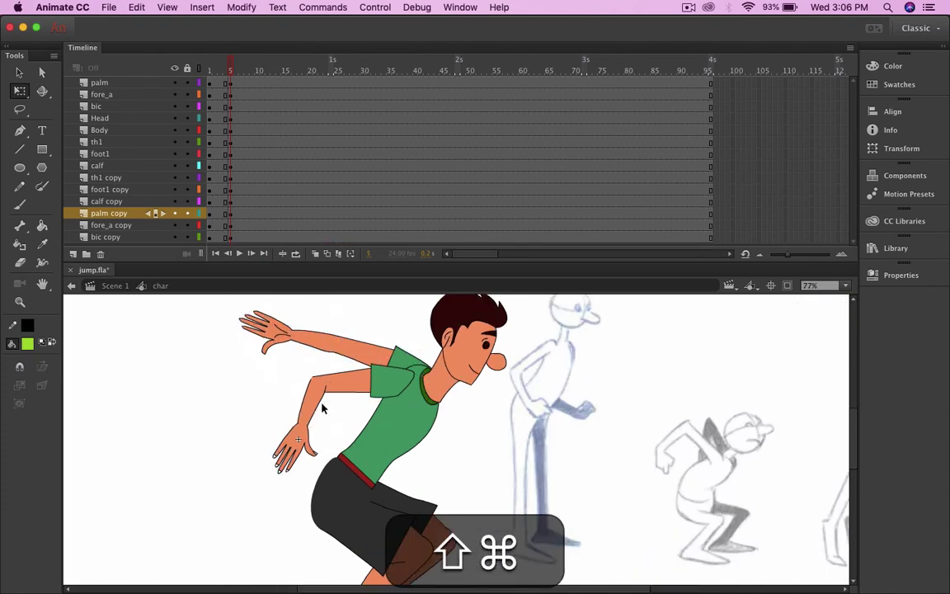
Step: Bend the far elbow by rotating the far forearm and palm downward around it, and align them with the upper arm
{"action": "left_click", "coordinate": [312, 355]}
{"action": "left_click", "coordinate": [241, 302], "text": "shift"}
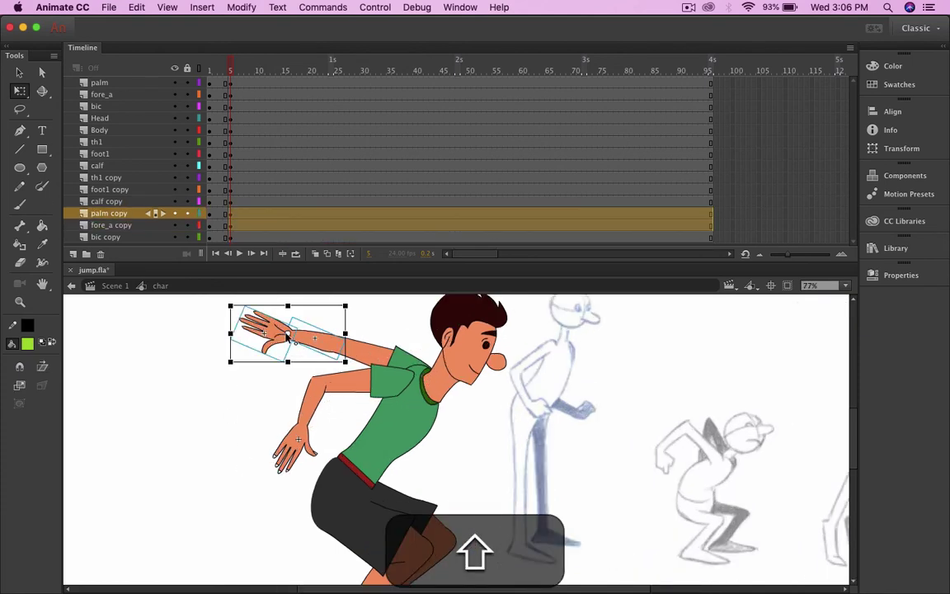
{"action": "left_click_drag", "start_coordinate": [288, 334], "coordinate": [345, 340]}
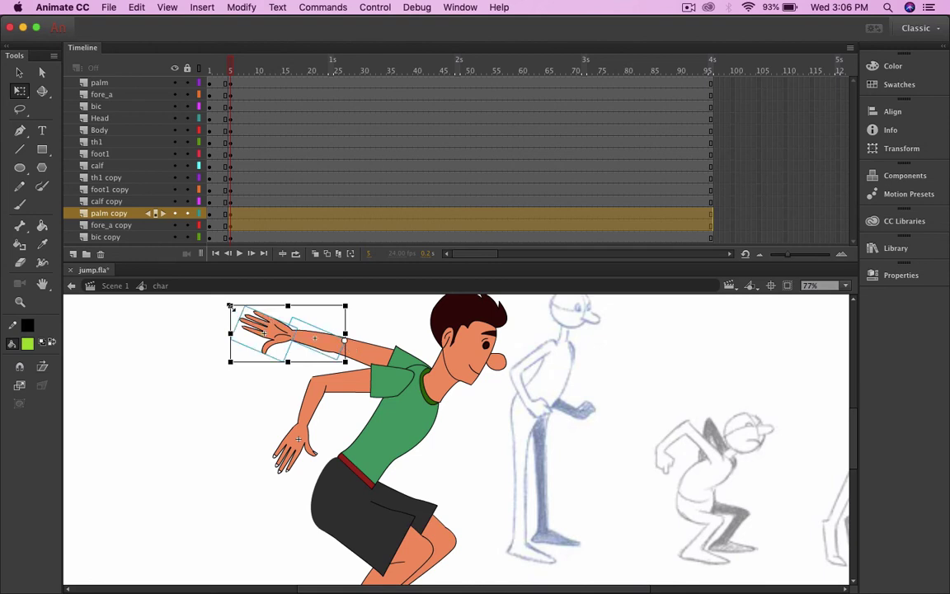
{"action": "left_click_drag", "start_coordinate": [231, 307], "coordinate": [319, 411]}
{"action": "scroll", "coordinate": [335, 361], "scroll_direction": "up", "scroll_amount": 4}
{"action": "left_click_drag", "start_coordinate": [349, 354], "coordinate": [328, 340]}
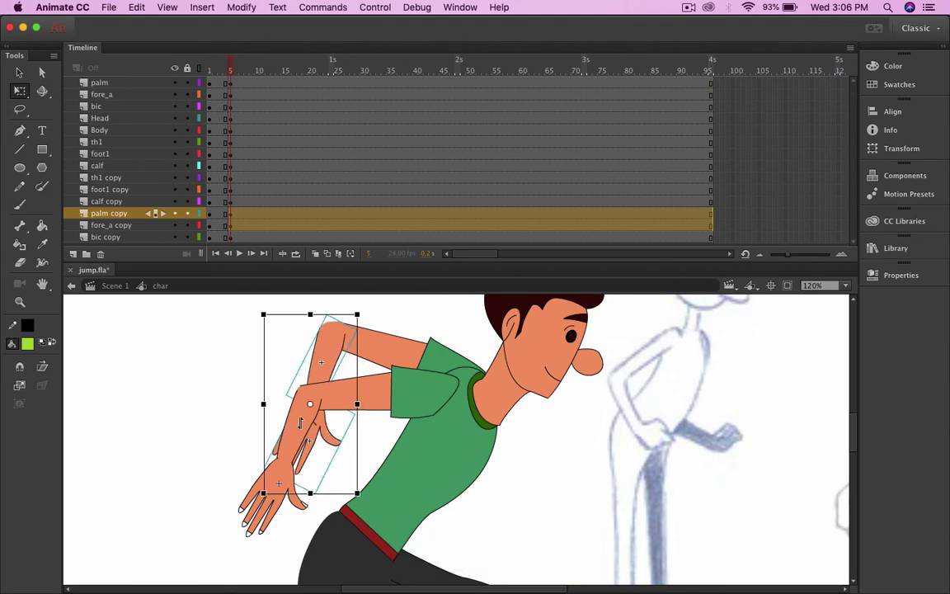
{"action": "scroll", "coordinate": [301, 422], "scroll_direction": "down", "scroll_amount": 3}
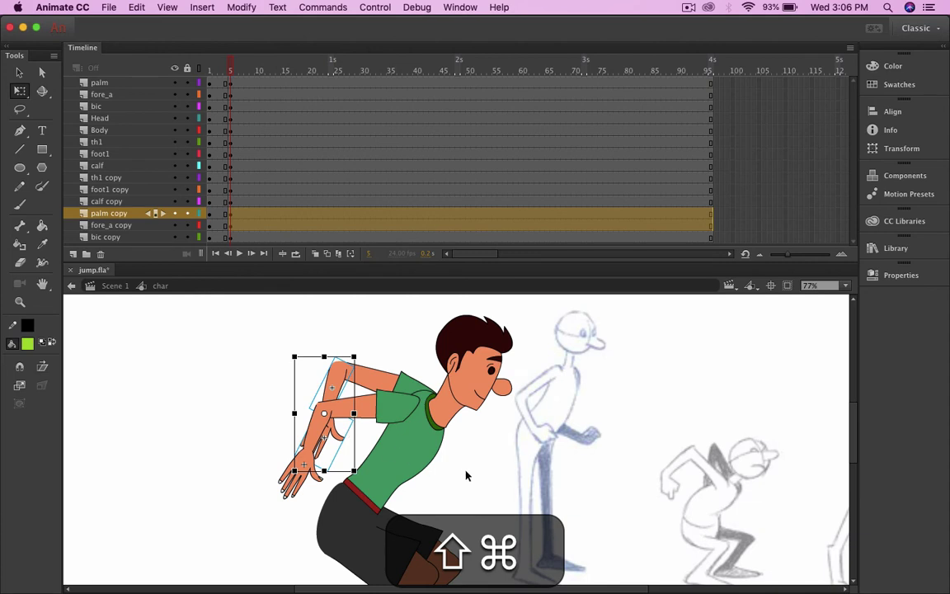
Step: Rotate the far palm slightly toward the body so its fingers point more directly downward
{"action": "left_click", "coordinate": [357, 454]}
{"action": "left_click", "coordinate": [341, 440]}
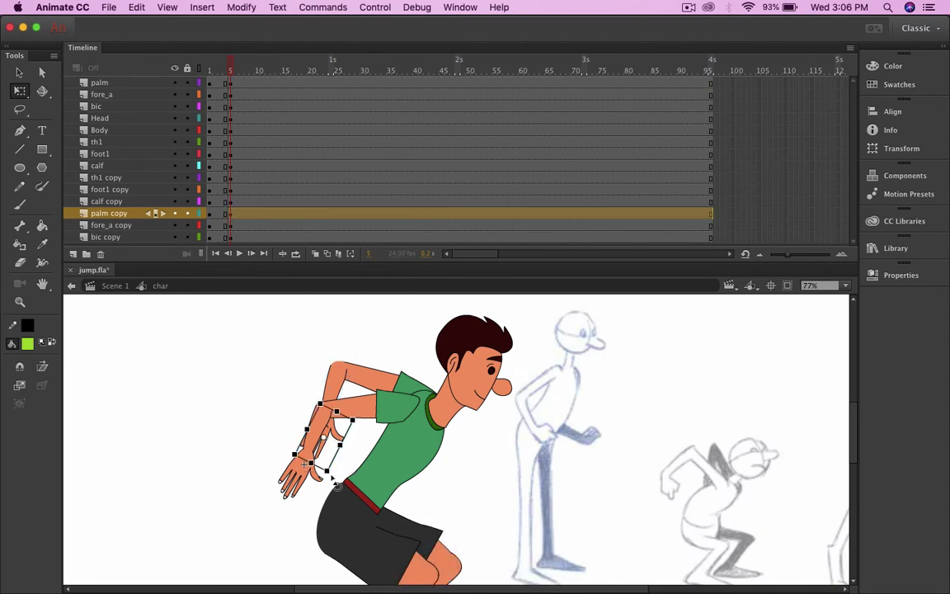
{"action": "left_click_drag", "start_coordinate": [329, 477], "coordinate": [344, 485]}
{"action": "left_click", "coordinate": [269, 428]}
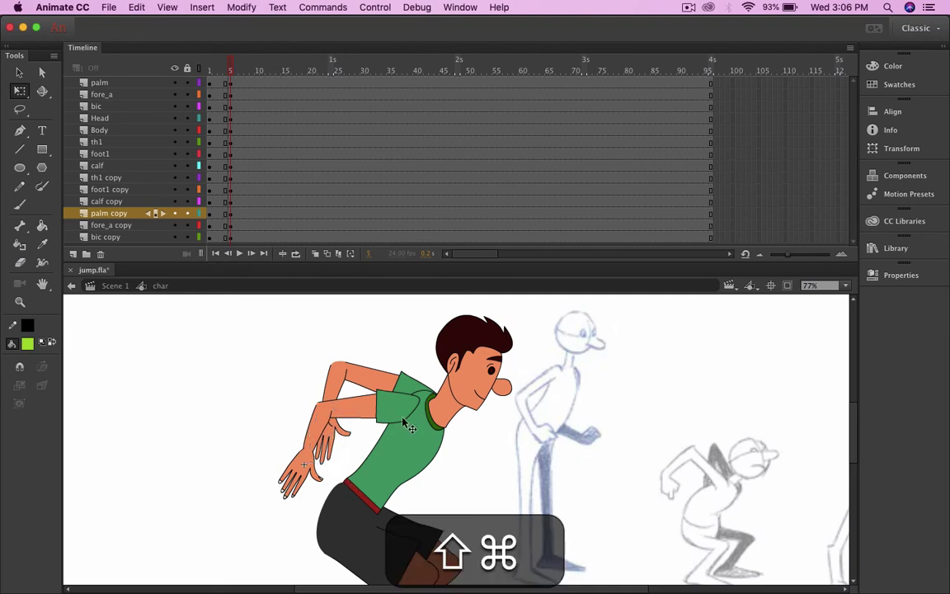
{"action": "scroll", "coordinate": [404, 418], "scroll_direction": "down", "scroll_amount": 5}
{"action": "scroll", "coordinate": [414, 442], "scroll_direction": "up", "scroll_amount": 3}
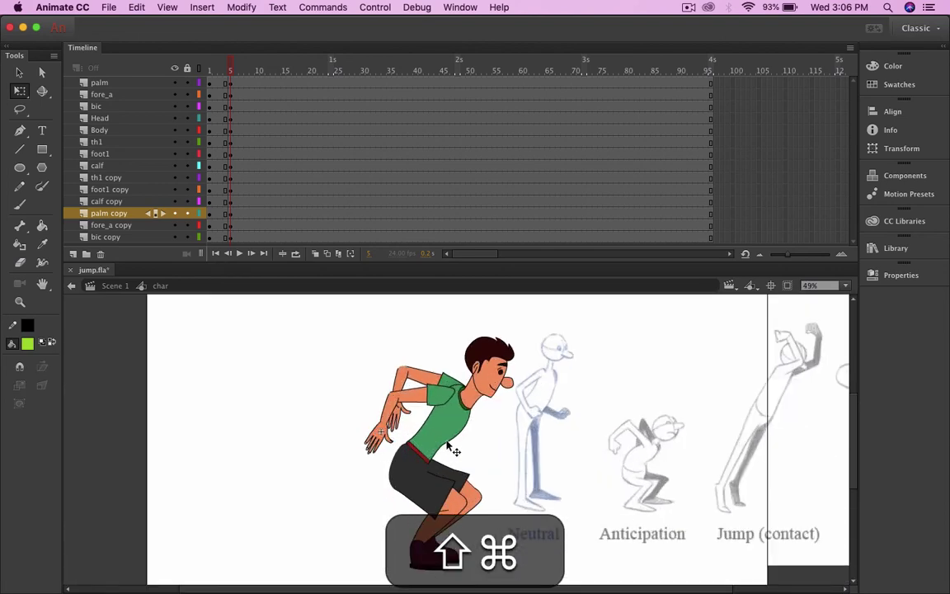
Step: Save the jump.fla file with the assembled crouch pose
{"action": "key", "text": "super+s"}
{"action": "scroll", "coordinate": [506, 433], "scroll_direction": "down", "scroll_amount": 2}
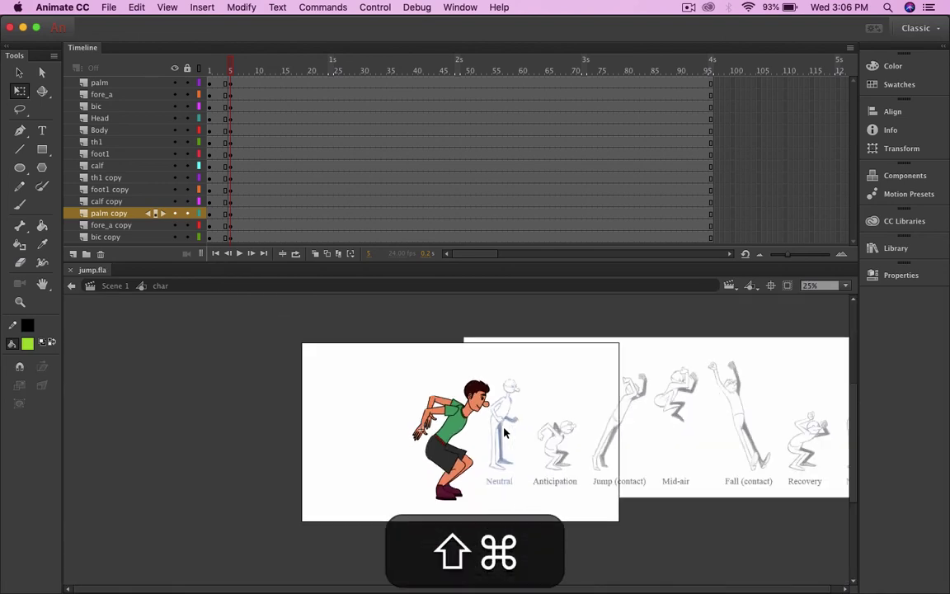
{"action": "scroll", "coordinate": [451, 412], "scroll_direction": "up", "scroll_amount": 1}
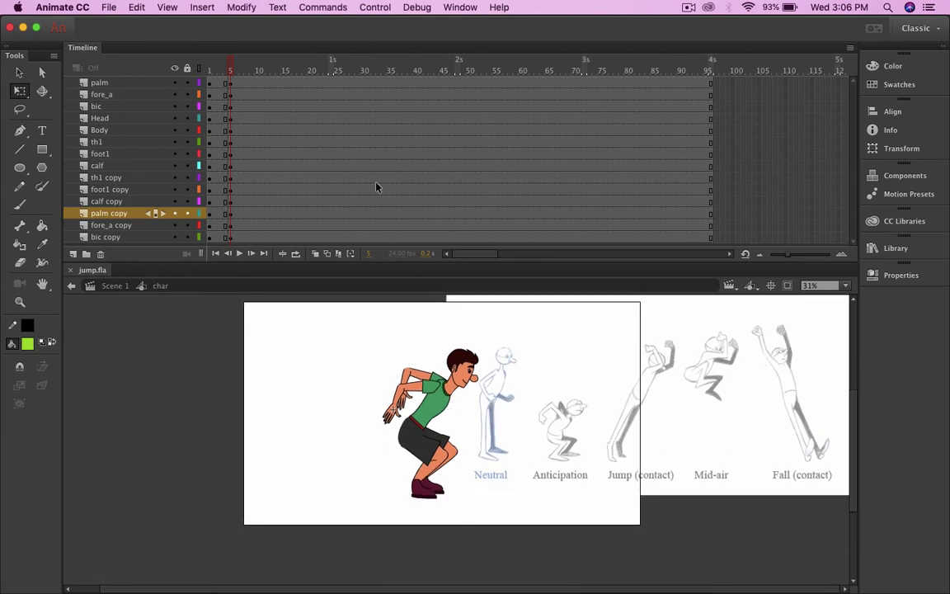
{"action": "scroll", "coordinate": [462, 450], "scroll_direction": "up", "scroll_amount": 5}
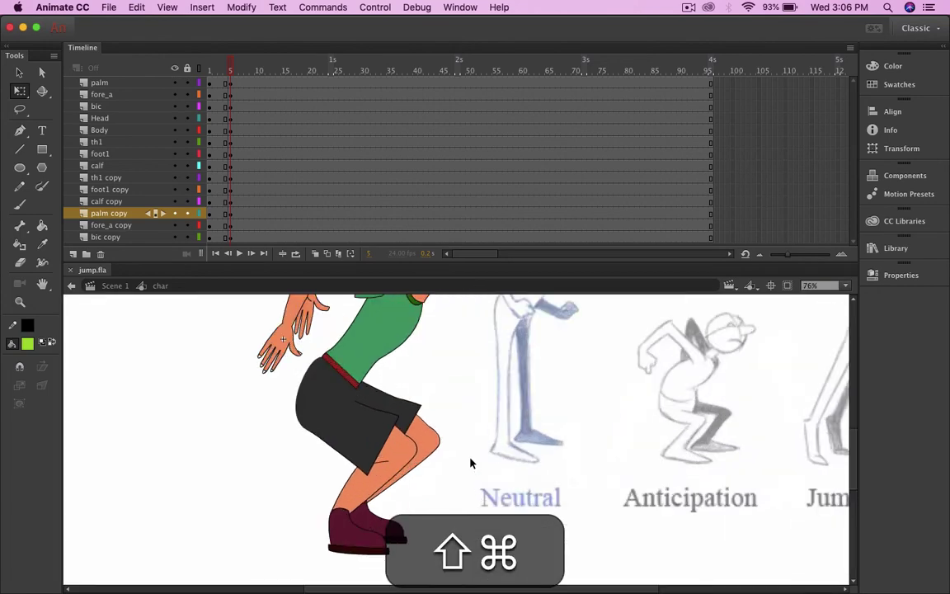
Step: Inside the Body symbol, bulge the rear edge of the black hip shape slightly outward to round the crouch's seat, and save the file
{"action": "left_click", "coordinate": [394, 406]}
{"action": "scroll", "coordinate": [438, 421], "scroll_direction": "down", "scroll_amount": 3}
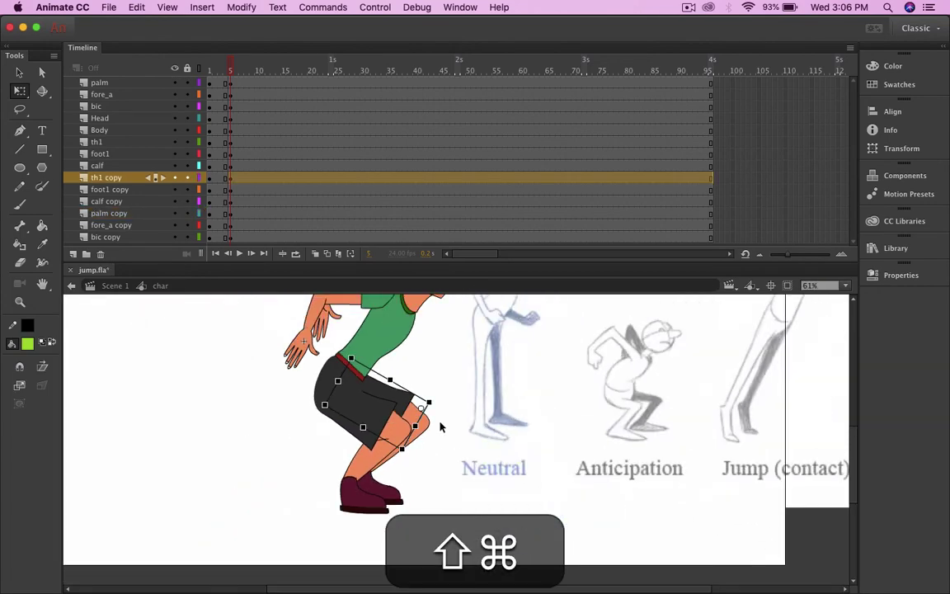
{"action": "scroll", "coordinate": [441, 402], "scroll_direction": "up", "scroll_amount": 1}
{"action": "left_click", "coordinate": [319, 361]}
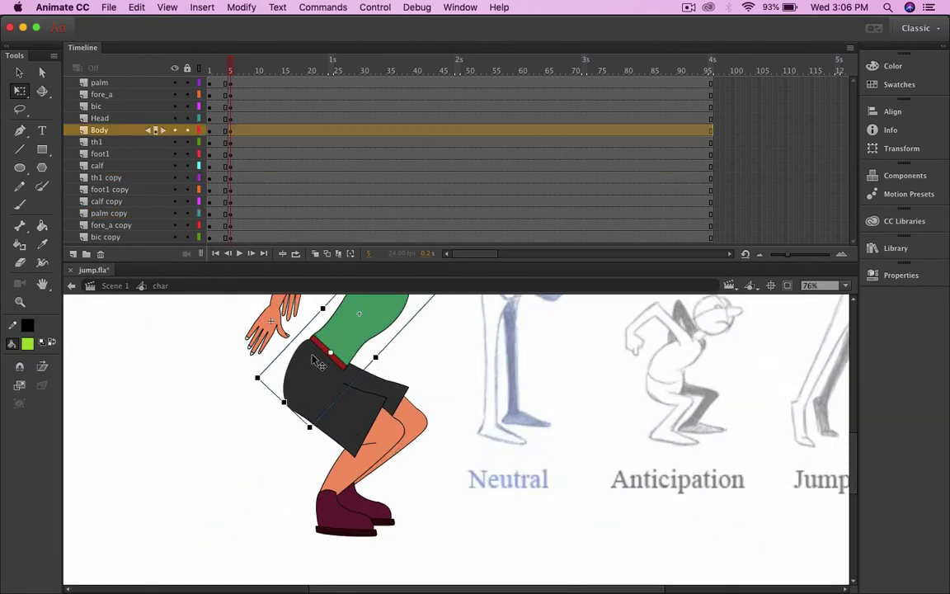
{"action": "double_click", "coordinate": [303, 364]}
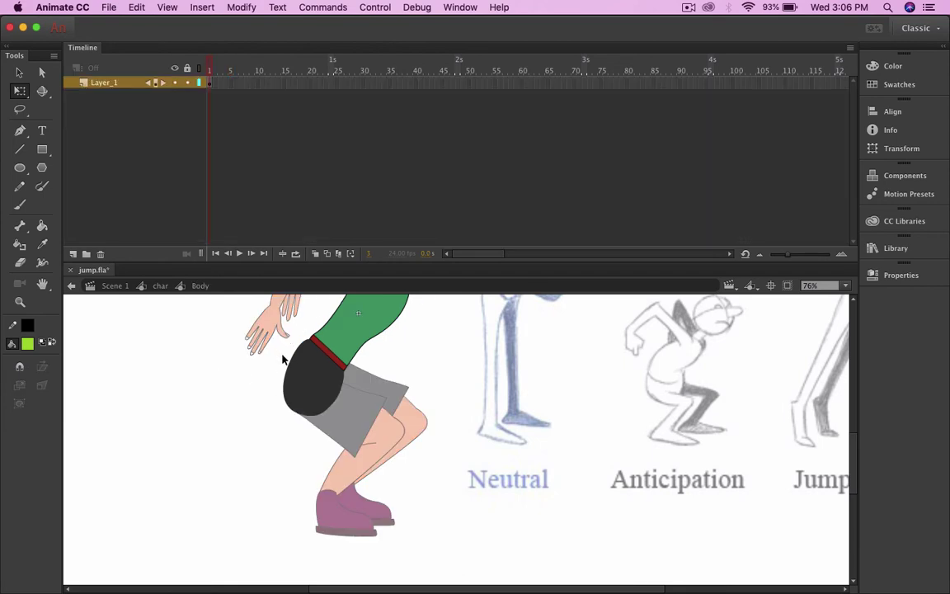
{"action": "left_click_drag", "start_coordinate": [289, 360], "coordinate": [287, 360]}
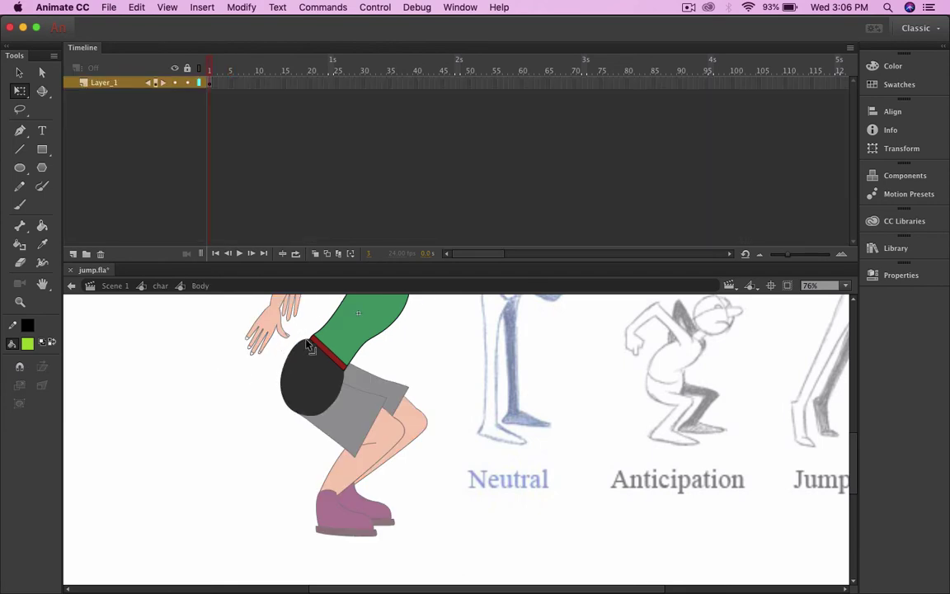
{"action": "double_click", "coordinate": [414, 348]}
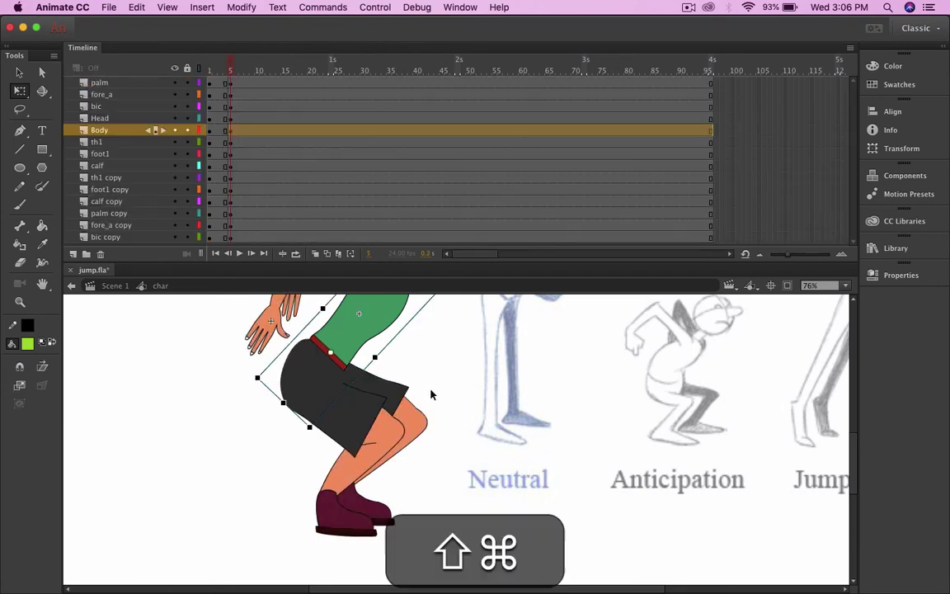
{"action": "left_click", "coordinate": [431, 391], "text": "shift+super"}
{"action": "left_click", "coordinate": [329, 436]}
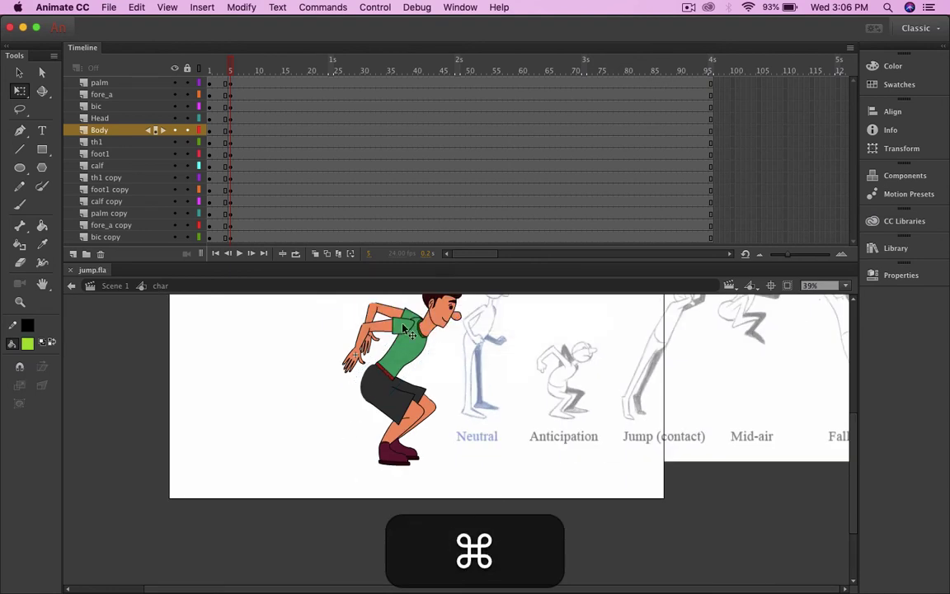
{"action": "scroll", "coordinate": [457, 388], "scroll_direction": "up", "scroll_amount": 2}
{"action": "scroll", "coordinate": [544, 404], "scroll_direction": "up", "scroll_amount": 2}
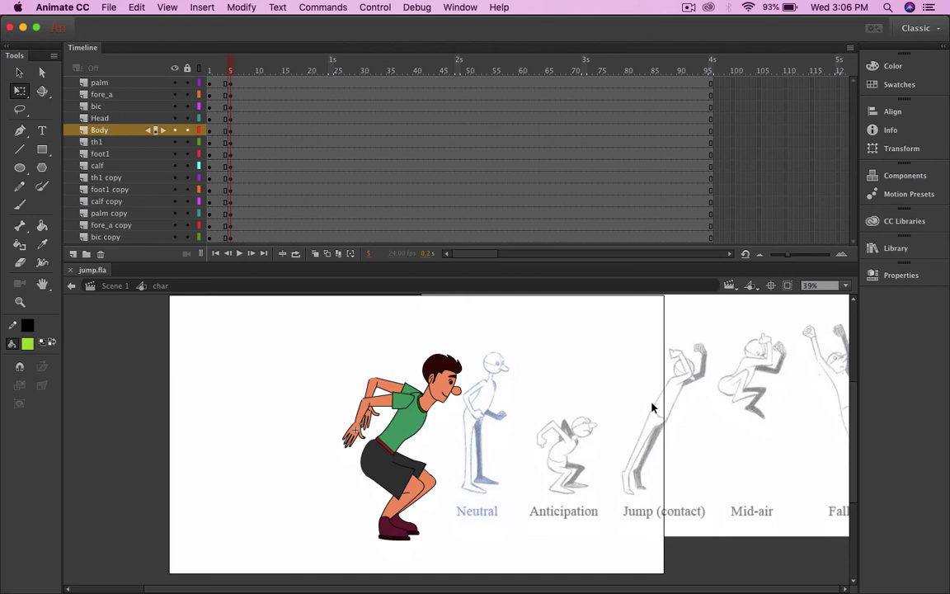
Step: Onion-skin the crouch behind frame 1, and with the rulers shown place a horizontal guide at the crouched feet's soles
{"action": "mouse_move", "coordinate": [232, 66]}
{"action": "left_mouse_down"}
{"action": "mouse_move", "coordinate": [238, 73]}
{"action": "mouse_move", "coordinate": [227, 74]}
{"action": "mouse_move", "coordinate": [236, 80]}
{"action": "mouse_move", "coordinate": [205, 87]}
{"action": "mouse_move", "coordinate": [230, 69]}
{"action": "left_mouse_up"}
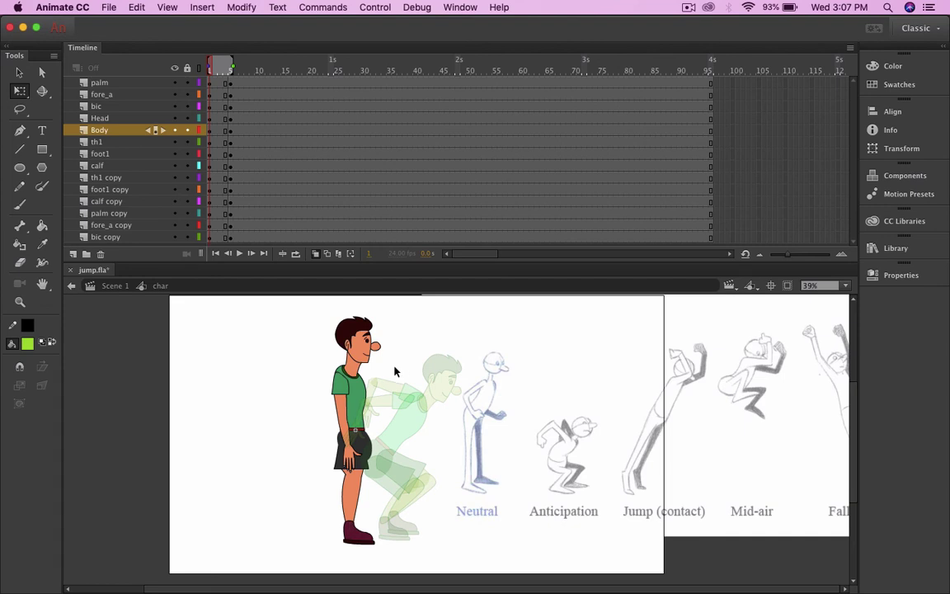
{"action": "left_click", "coordinate": [170, 7]}
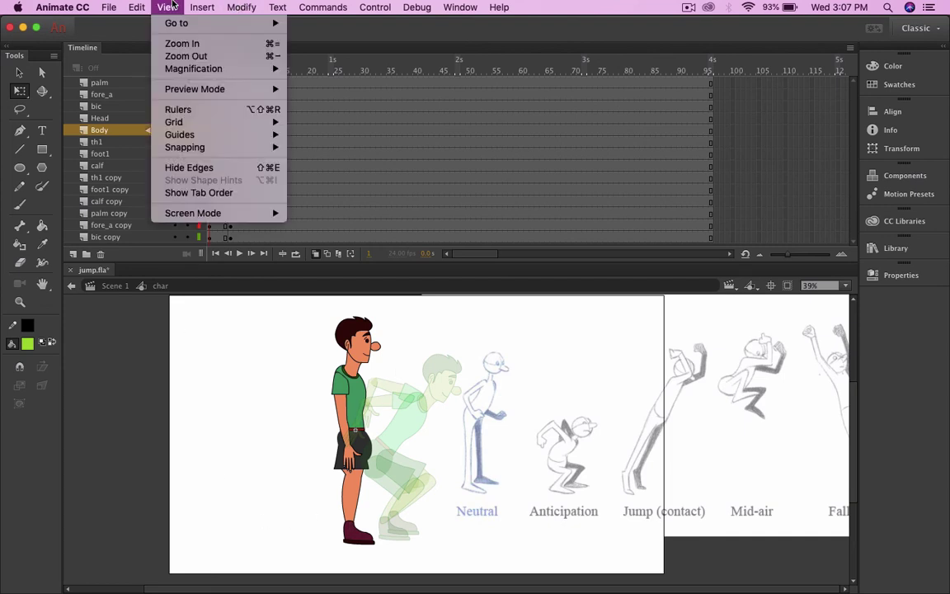
{"action": "left_click", "coordinate": [178, 110]}
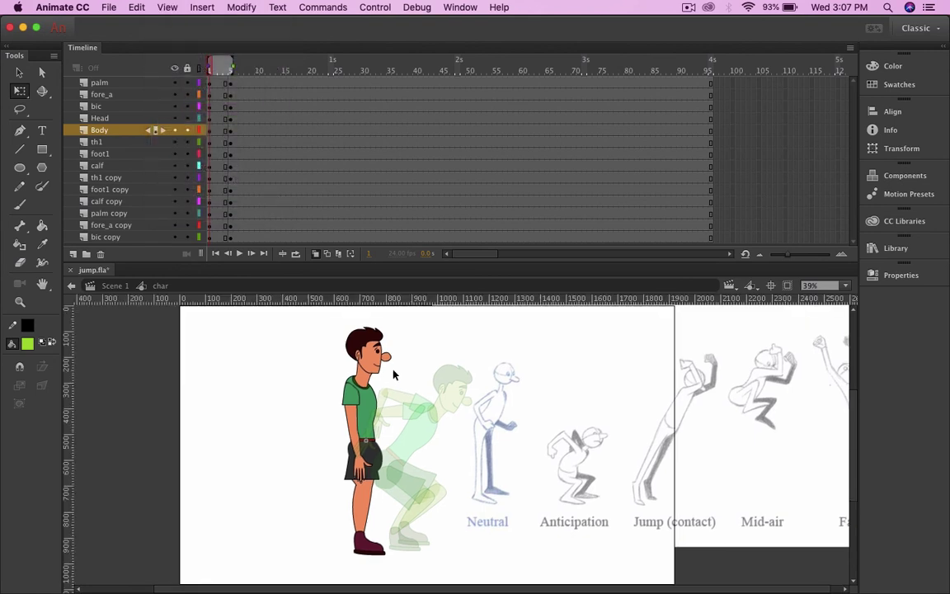
{"action": "scroll", "coordinate": [393, 374], "scroll_direction": "down", "scroll_amount": 2}
{"action": "left_click_drag", "start_coordinate": [314, 297], "coordinate": [413, 525]}
{"action": "scroll", "coordinate": [324, 411], "scroll_direction": "up", "scroll_amount": 2}
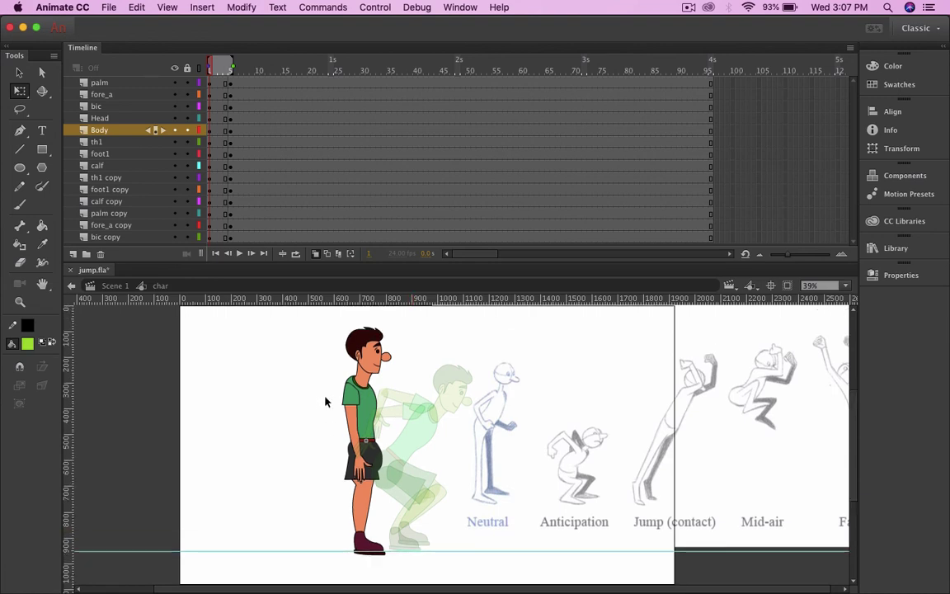
Step: Move the whole standing character on frame 1 up until its sole meets the guide, and forward until its feet overlap the onion-skinned crouch
{"action": "left_click_drag", "start_coordinate": [318, 315], "coordinate": [403, 566]}
{"action": "key", "text": "Up"}
{"action": "key", "text": "Up"}
{"action": "key", "text": "Up"}
{"action": "key", "text": "Up"}
{"action": "key", "text": "Up"}
{"action": "key", "text": "Up"}
{"action": "key", "text": "Up"}
{"action": "key", "text": "Up"}
{"action": "key", "text": "Up"}
{"action": "key", "text": "Up"}
{"action": "key", "text": "Up"}
{"action": "key", "text": "Up"}
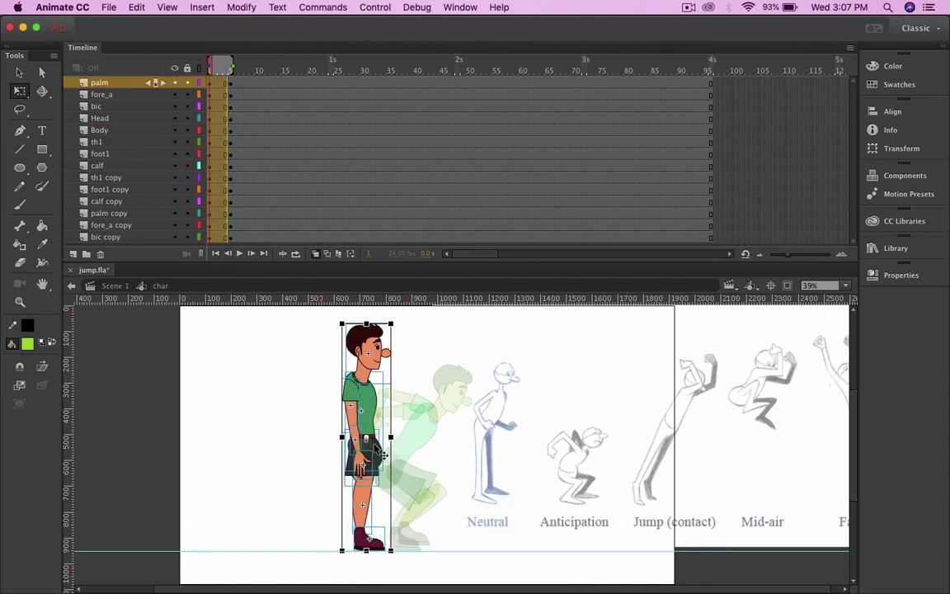
{"action": "left_click_drag", "start_coordinate": [362, 410], "coordinate": [399, 412]}
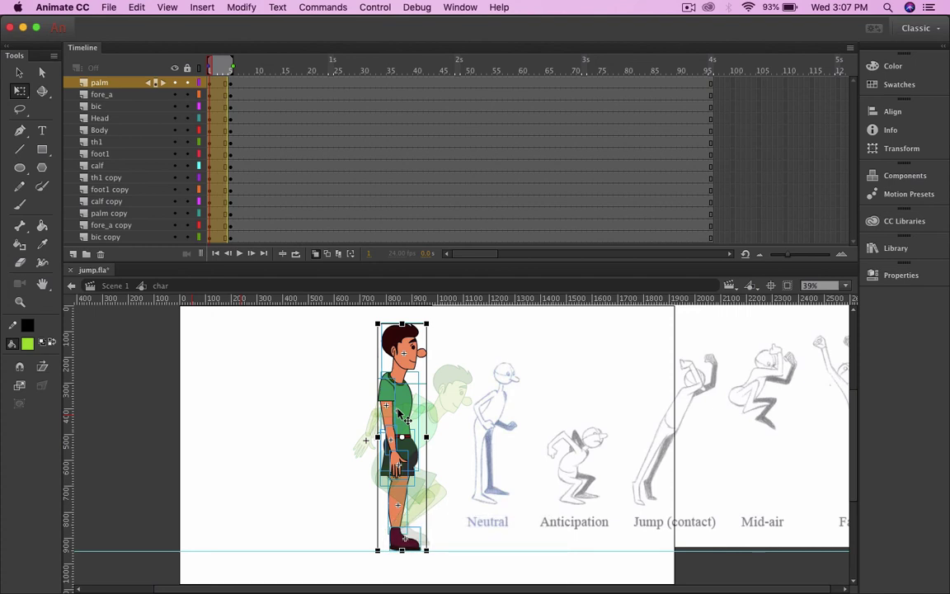
Step: Turn off onion skinning and scrub between frames 1 and 5 to compare the standing and crouched poses
{"action": "left_click", "coordinate": [315, 253]}
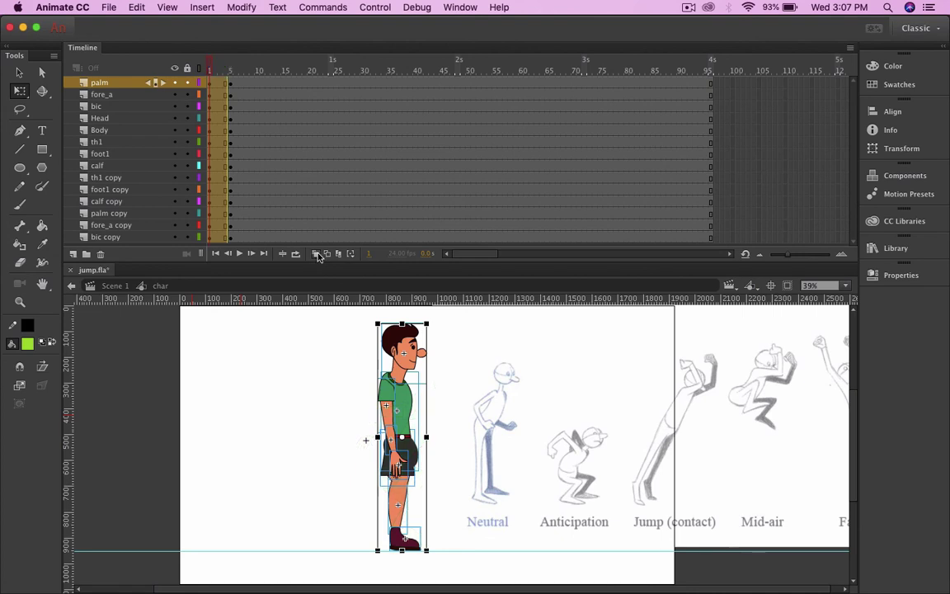
{"action": "left_click", "coordinate": [212, 69]}
{"action": "mouse_move", "coordinate": [212, 69]}
{"action": "left_mouse_down"}
{"action": "mouse_move", "coordinate": [232, 74]}
{"action": "mouse_move", "coordinate": [203, 78]}
{"action": "mouse_move", "coordinate": [235, 83]}
{"action": "mouse_move", "coordinate": [220, 83]}
{"action": "left_mouse_up"}
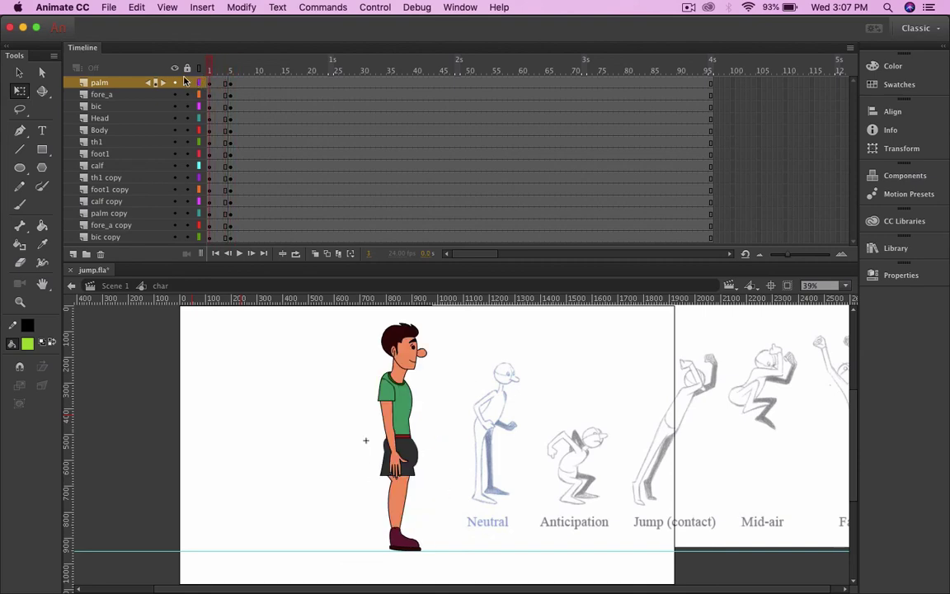
Step: Examine how the Body symbol's hip shape fits the shorts at frame 1 and at frame 5
{"action": "scroll", "coordinate": [443, 458], "scroll_direction": "up", "scroll_amount": 5}
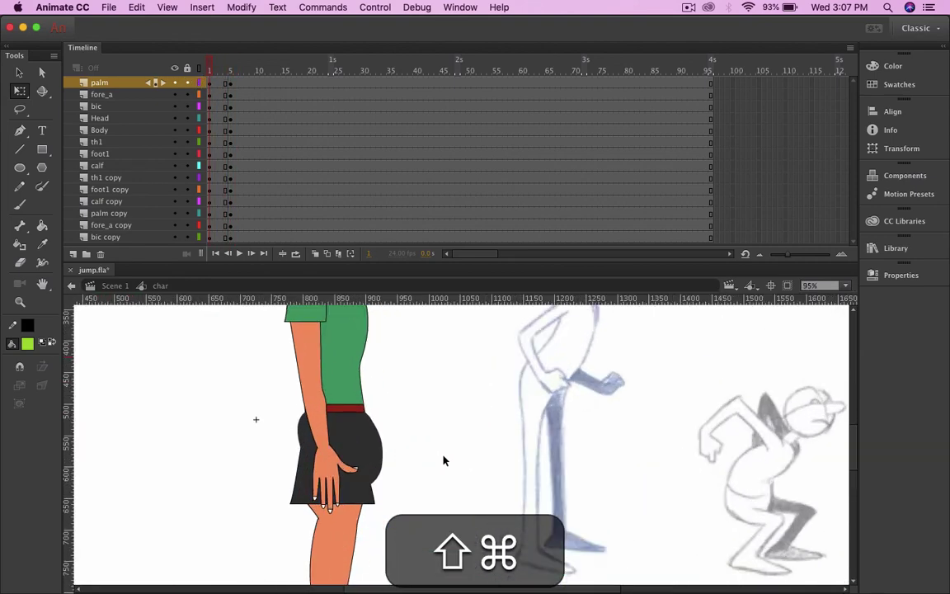
{"action": "left_click", "coordinate": [367, 449]}
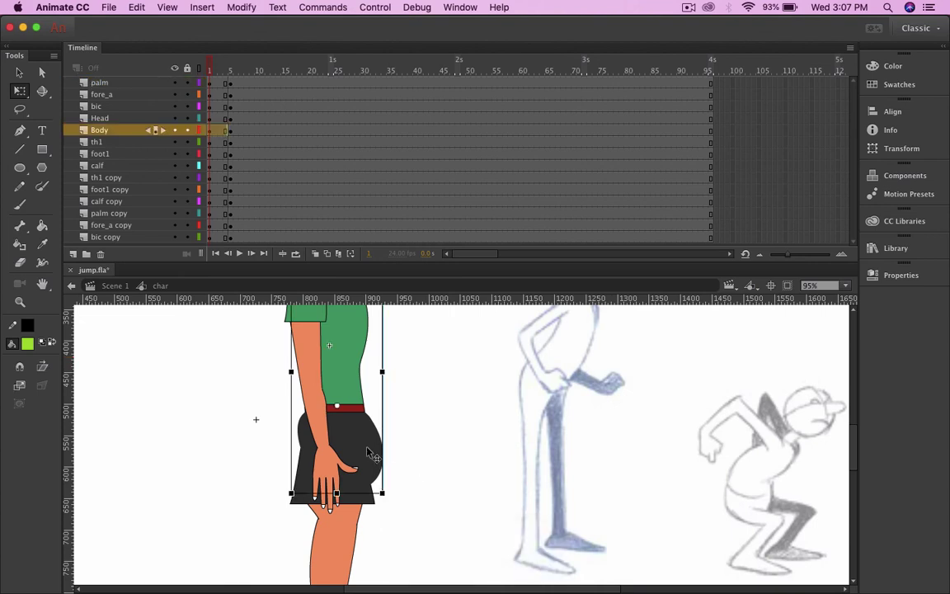
{"action": "left_click", "coordinate": [394, 467]}
{"action": "left_click", "coordinate": [362, 446]}
{"action": "double_click", "coordinate": [377, 459]}
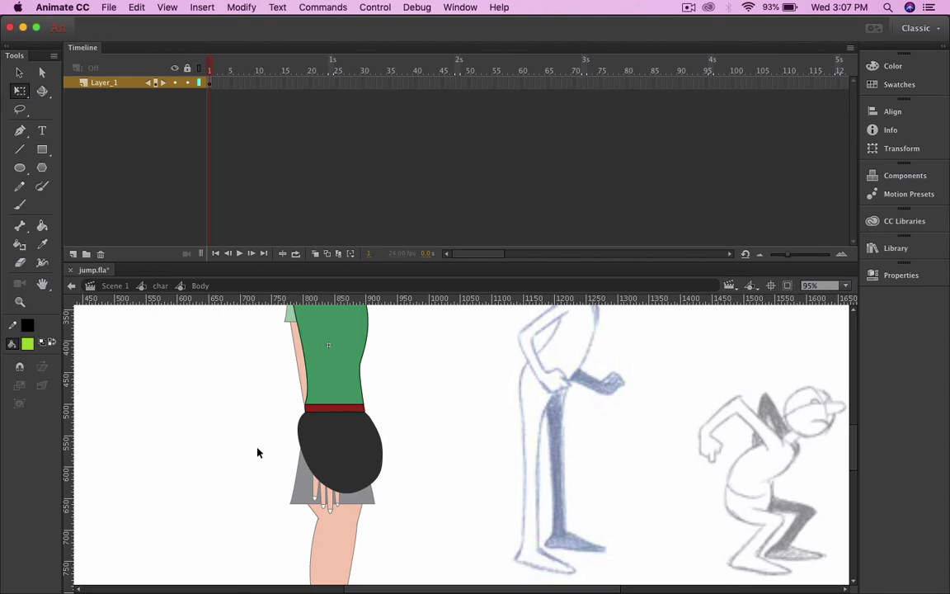
{"action": "double_click", "coordinate": [259, 468]}
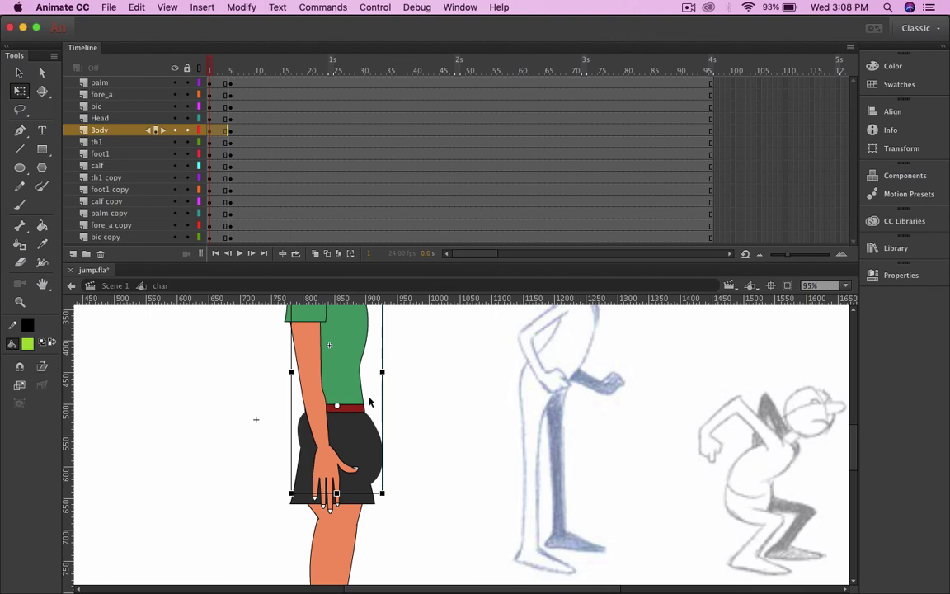
{"action": "left_click_drag", "start_coordinate": [208, 66], "coordinate": [230, 86]}
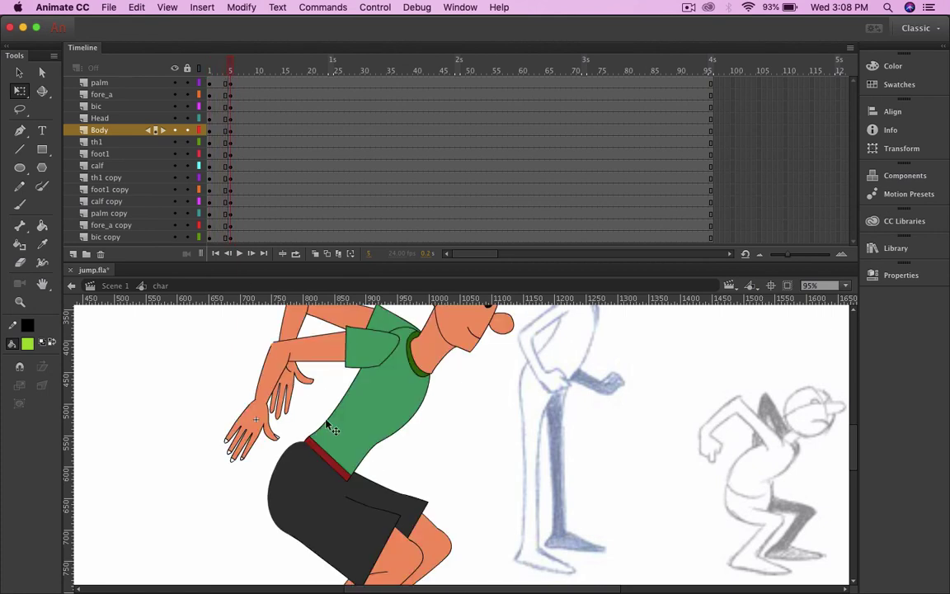
{"action": "left_click", "coordinate": [320, 468]}
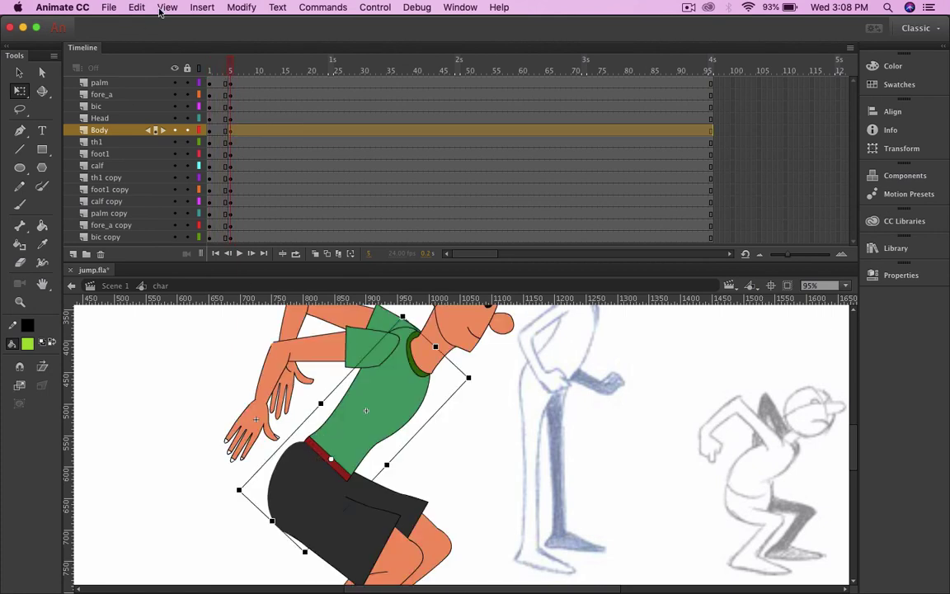
{"action": "left_click_drag", "start_coordinate": [226, 69], "coordinate": [209, 69]}
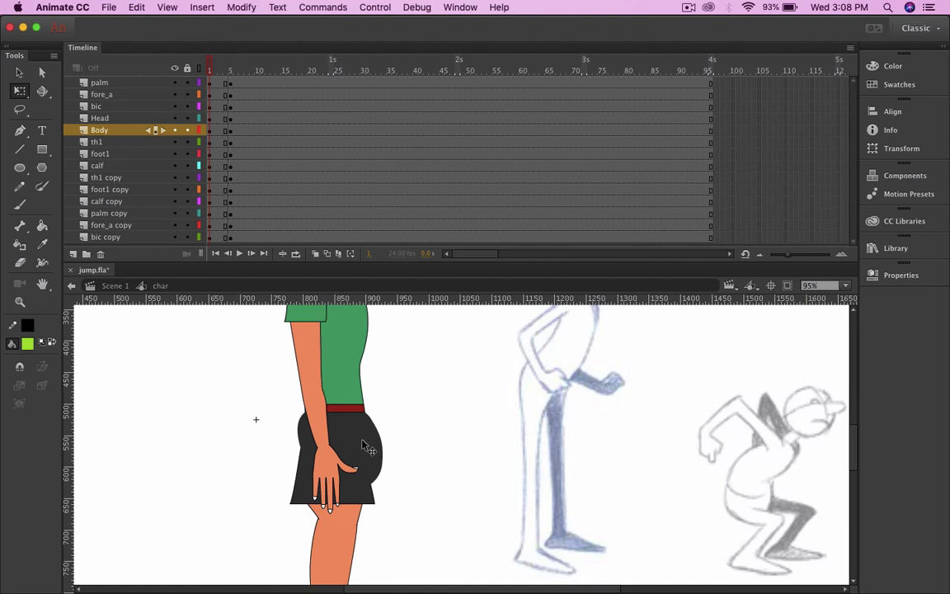
Step: Inside the Body symbol, insert a keyframe at frame 5 of Layer_1 to hold the crouch's rounded hip shape
{"action": "double_click", "coordinate": [363, 445]}
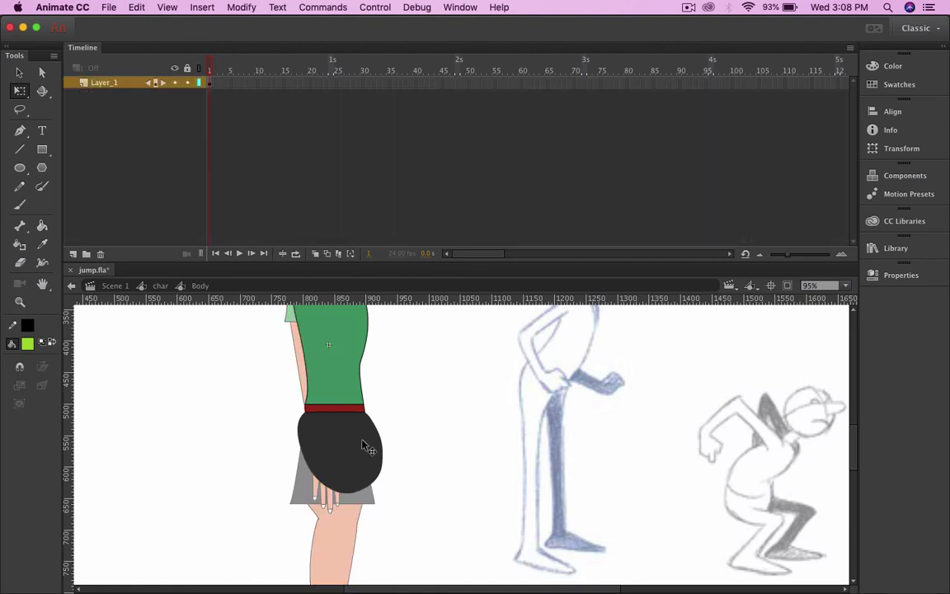
{"action": "left_click", "coordinate": [232, 86]}
{"action": "key", "text": "F6"}
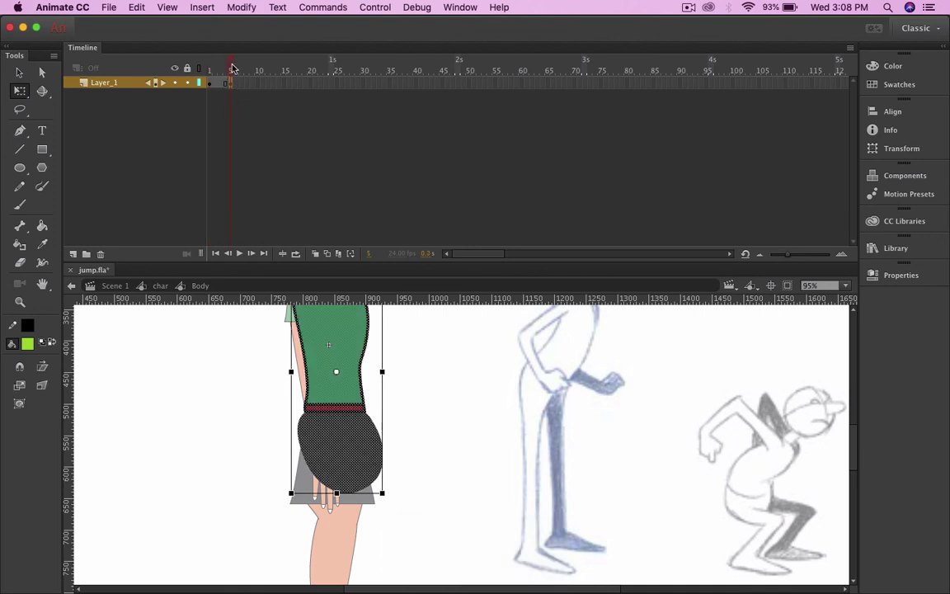
Step: On frame 1 of the Body symbol, pull the hip's edges inward to fit within the standing shorts, and save the file
{"action": "left_click", "coordinate": [210, 68]}
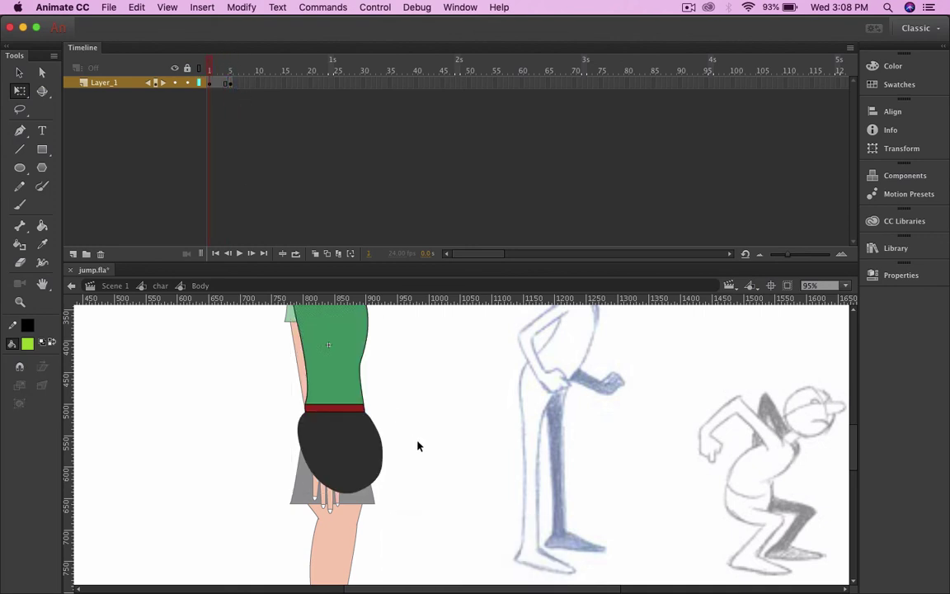
{"action": "left_click_drag", "start_coordinate": [305, 430], "coordinate": [309, 433]}
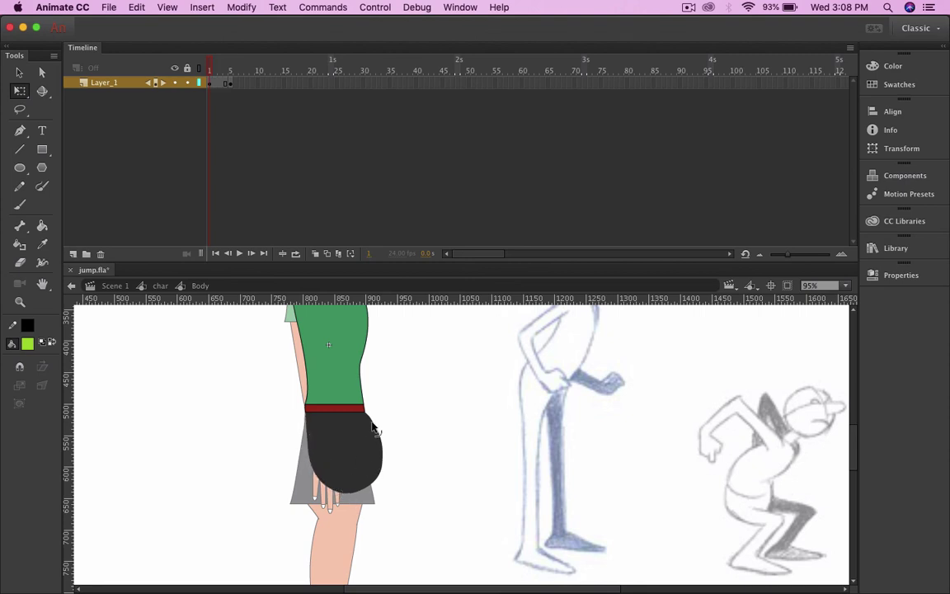
{"action": "mouse_move", "coordinate": [376, 428]}
{"action": "left_mouse_down"}
{"action": "mouse_move", "coordinate": [364, 433]}
{"action": "mouse_move", "coordinate": [361, 425]}
{"action": "left_mouse_up"}
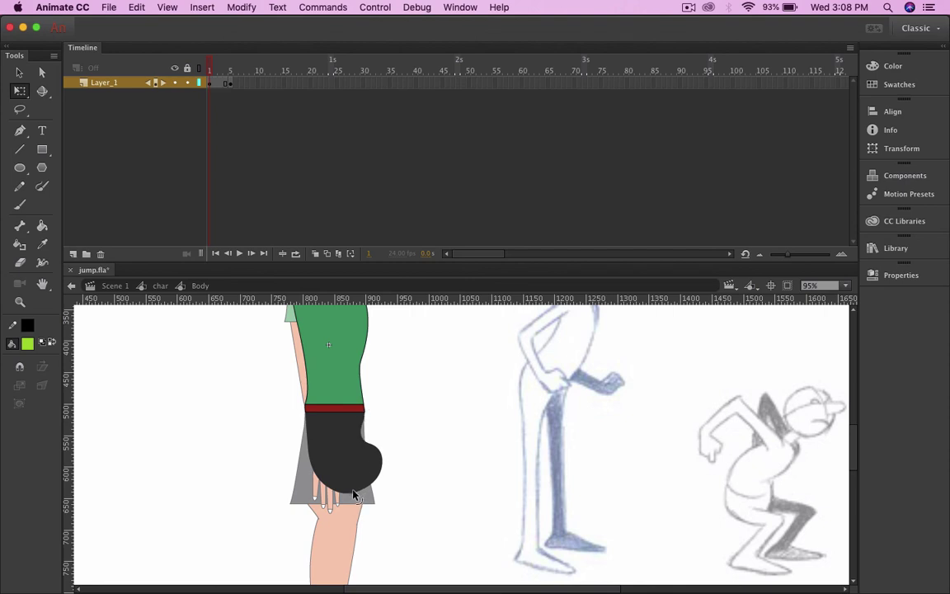
{"action": "left_click_drag", "start_coordinate": [345, 489], "coordinate": [315, 443]}
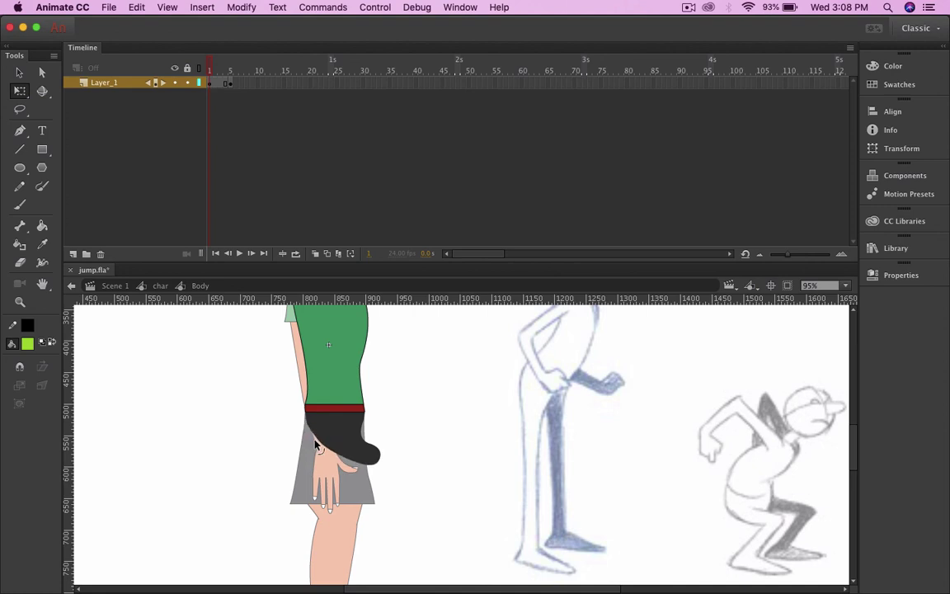
{"action": "left_click_drag", "start_coordinate": [380, 462], "coordinate": [365, 446]}
{"action": "double_click", "coordinate": [221, 416]}
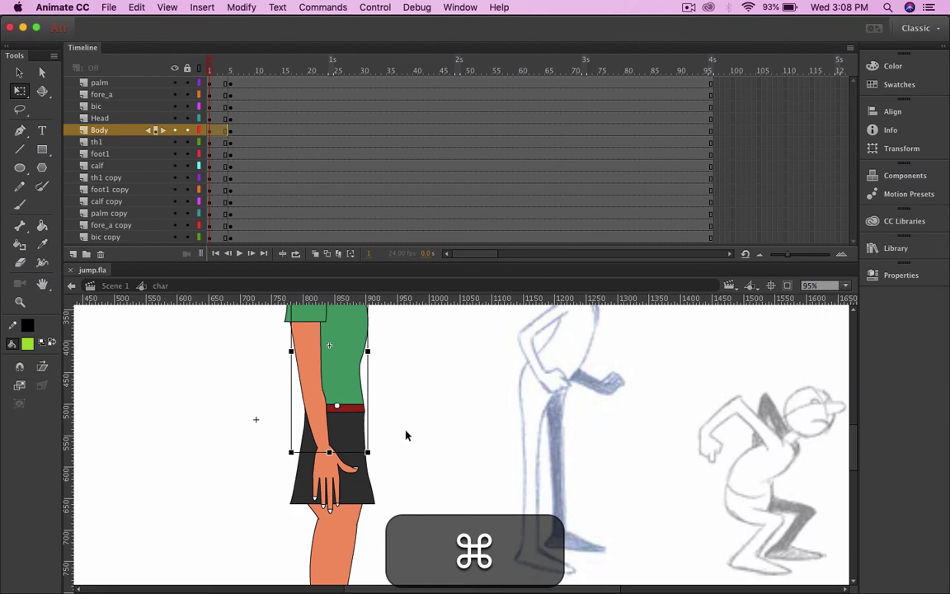
Step: Compare the Body symbol's hip shape at frames 1 and 5 against the crouched character
{"action": "scroll", "coordinate": [406, 435], "scroll_direction": "down", "scroll_amount": 5}
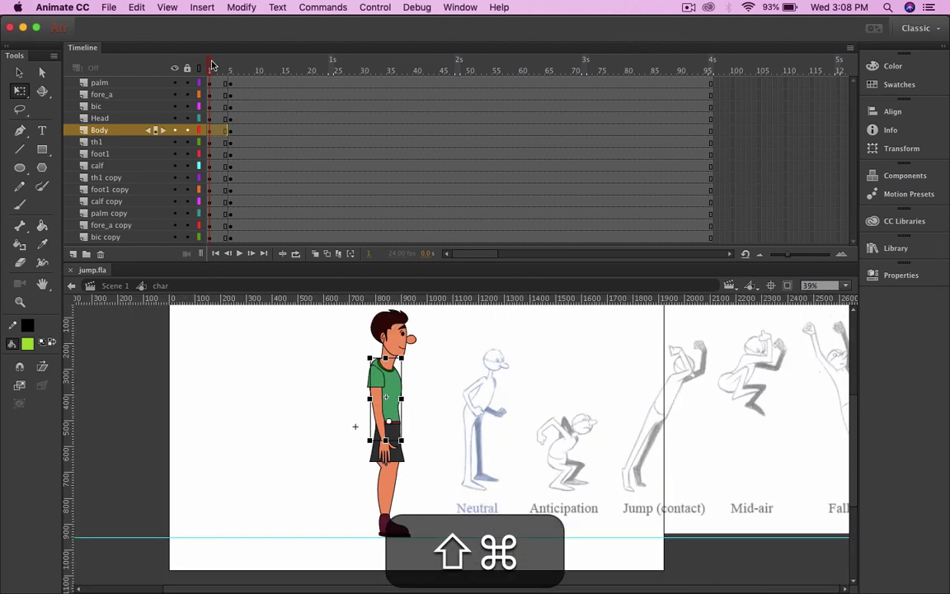
{"action": "mouse_move", "coordinate": [213, 64]}
{"action": "left_mouse_down"}
{"action": "mouse_move", "coordinate": [229, 65]}
{"action": "mouse_move", "coordinate": [229, 74]}
{"action": "left_mouse_up"}
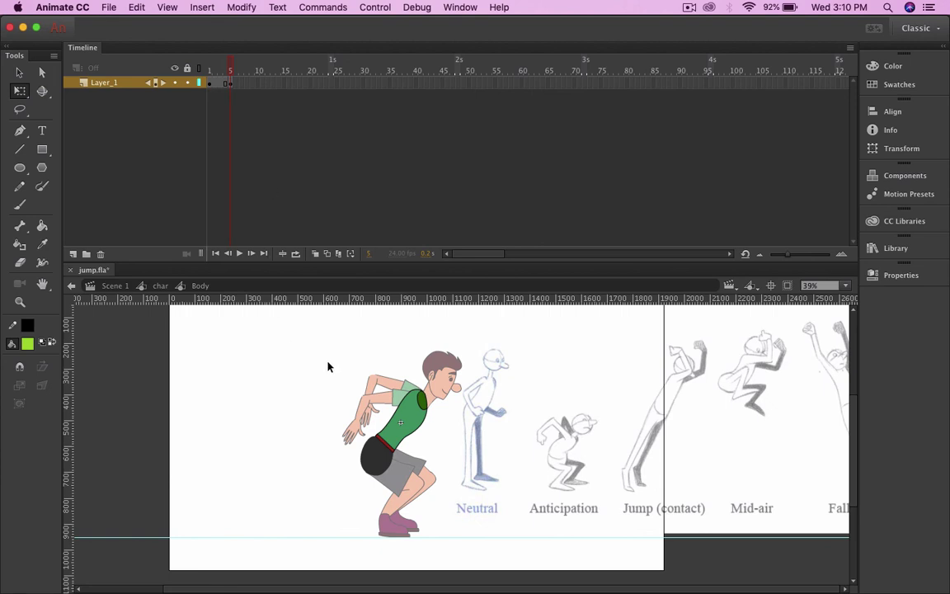
{"action": "left_click", "coordinate": [206, 71]}
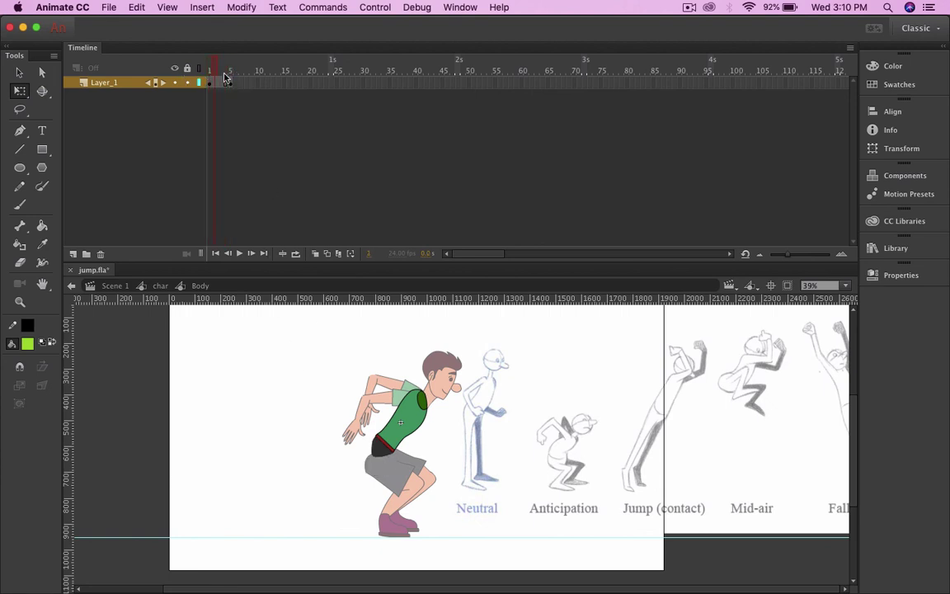
Step: Apply Synchronize Symbols to frames 1 to 5 of Layer_1 inside the Body symbol, and return to char
{"action": "left_click", "coordinate": [230, 82]}
{"action": "left_click", "coordinate": [219, 81]}
{"action": "left_click", "coordinate": [209, 83]}
{"action": "left_click", "coordinate": [231, 84]}
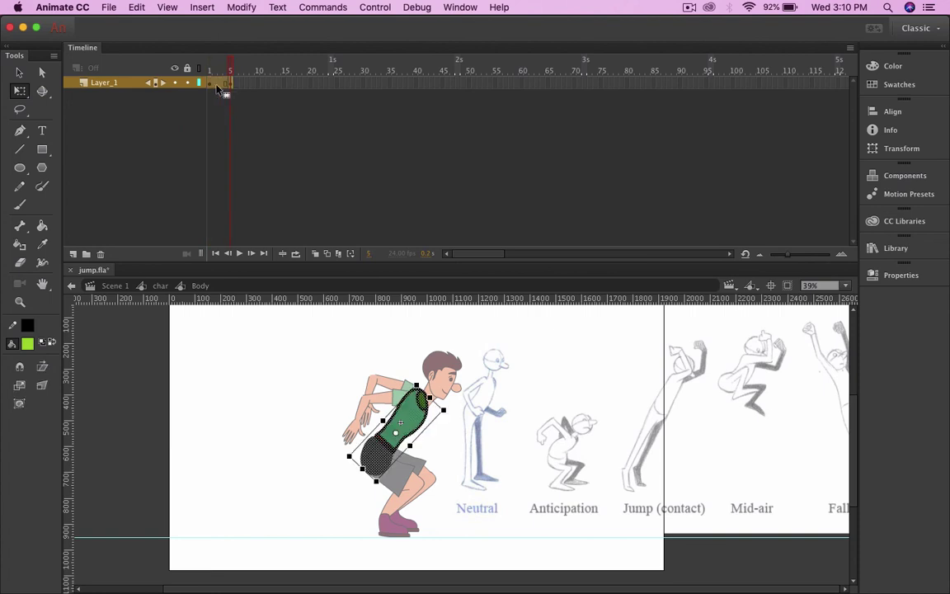
{"action": "right_click", "coordinate": [218, 87]}
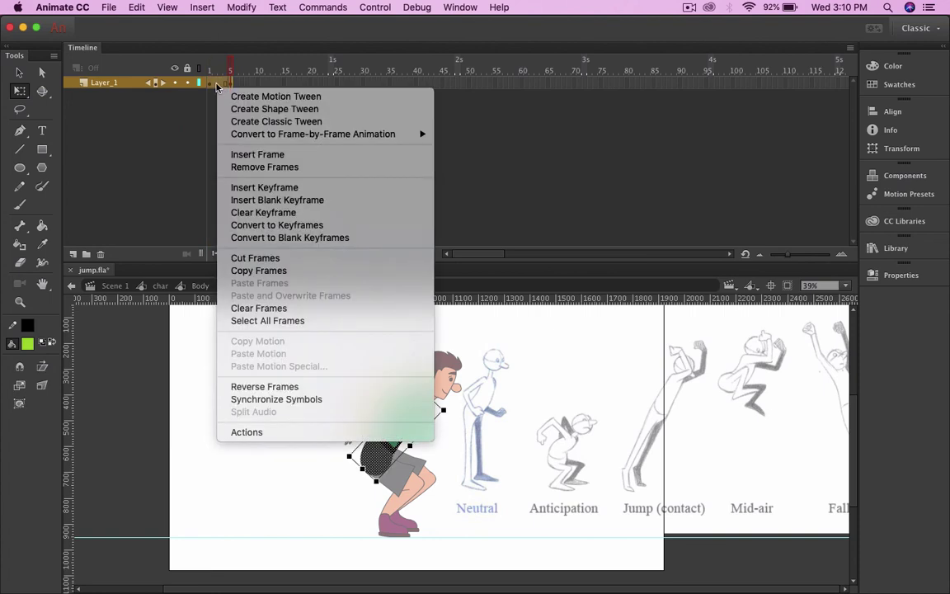
{"action": "left_click", "coordinate": [273, 403]}
{"action": "double_click", "coordinate": [282, 409]}
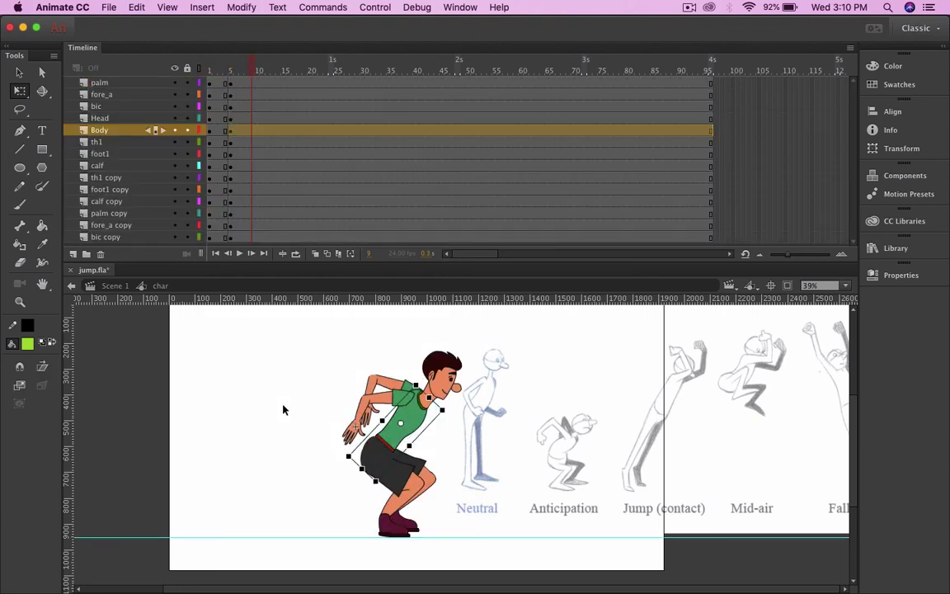
Step: Apply Synchronize Symbols to frames 1 to 5 of the Body layer in char, check frame 5, and save the file
{"action": "left_click", "coordinate": [229, 132]}
{"action": "right_click", "coordinate": [218, 132]}
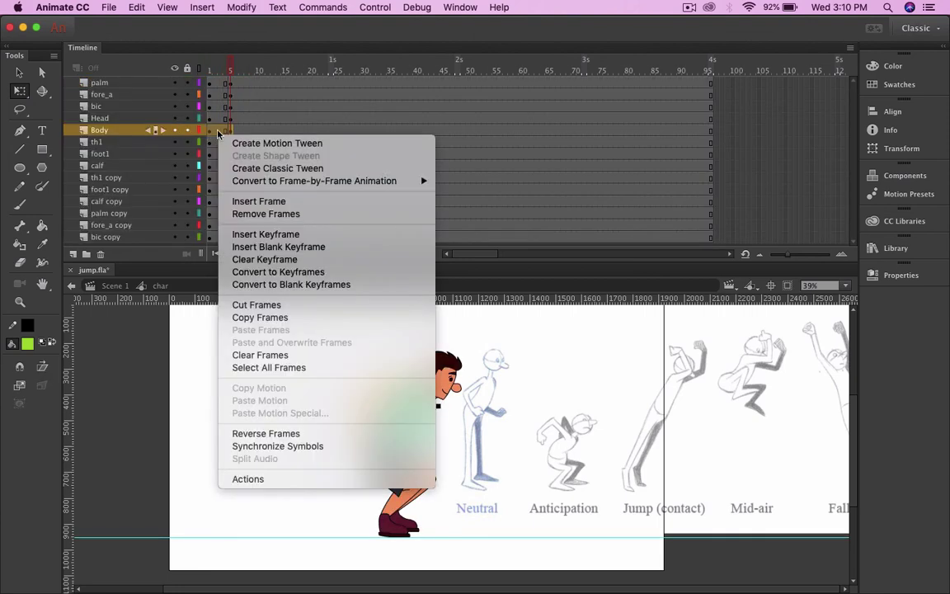
{"action": "left_click", "coordinate": [288, 450]}
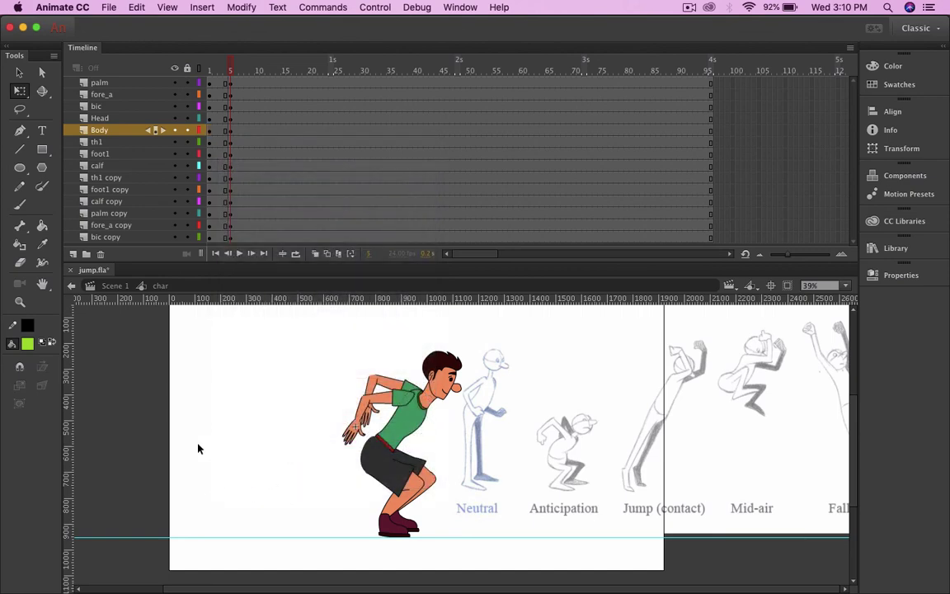
{"action": "left_click_drag", "start_coordinate": [230, 73], "coordinate": [232, 102]}
{"action": "key", "text": "super"}
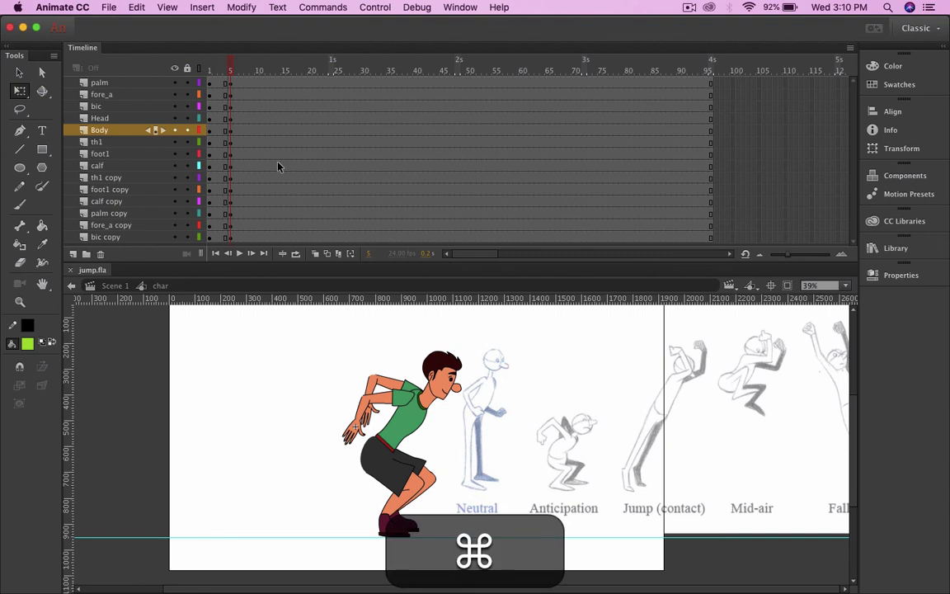